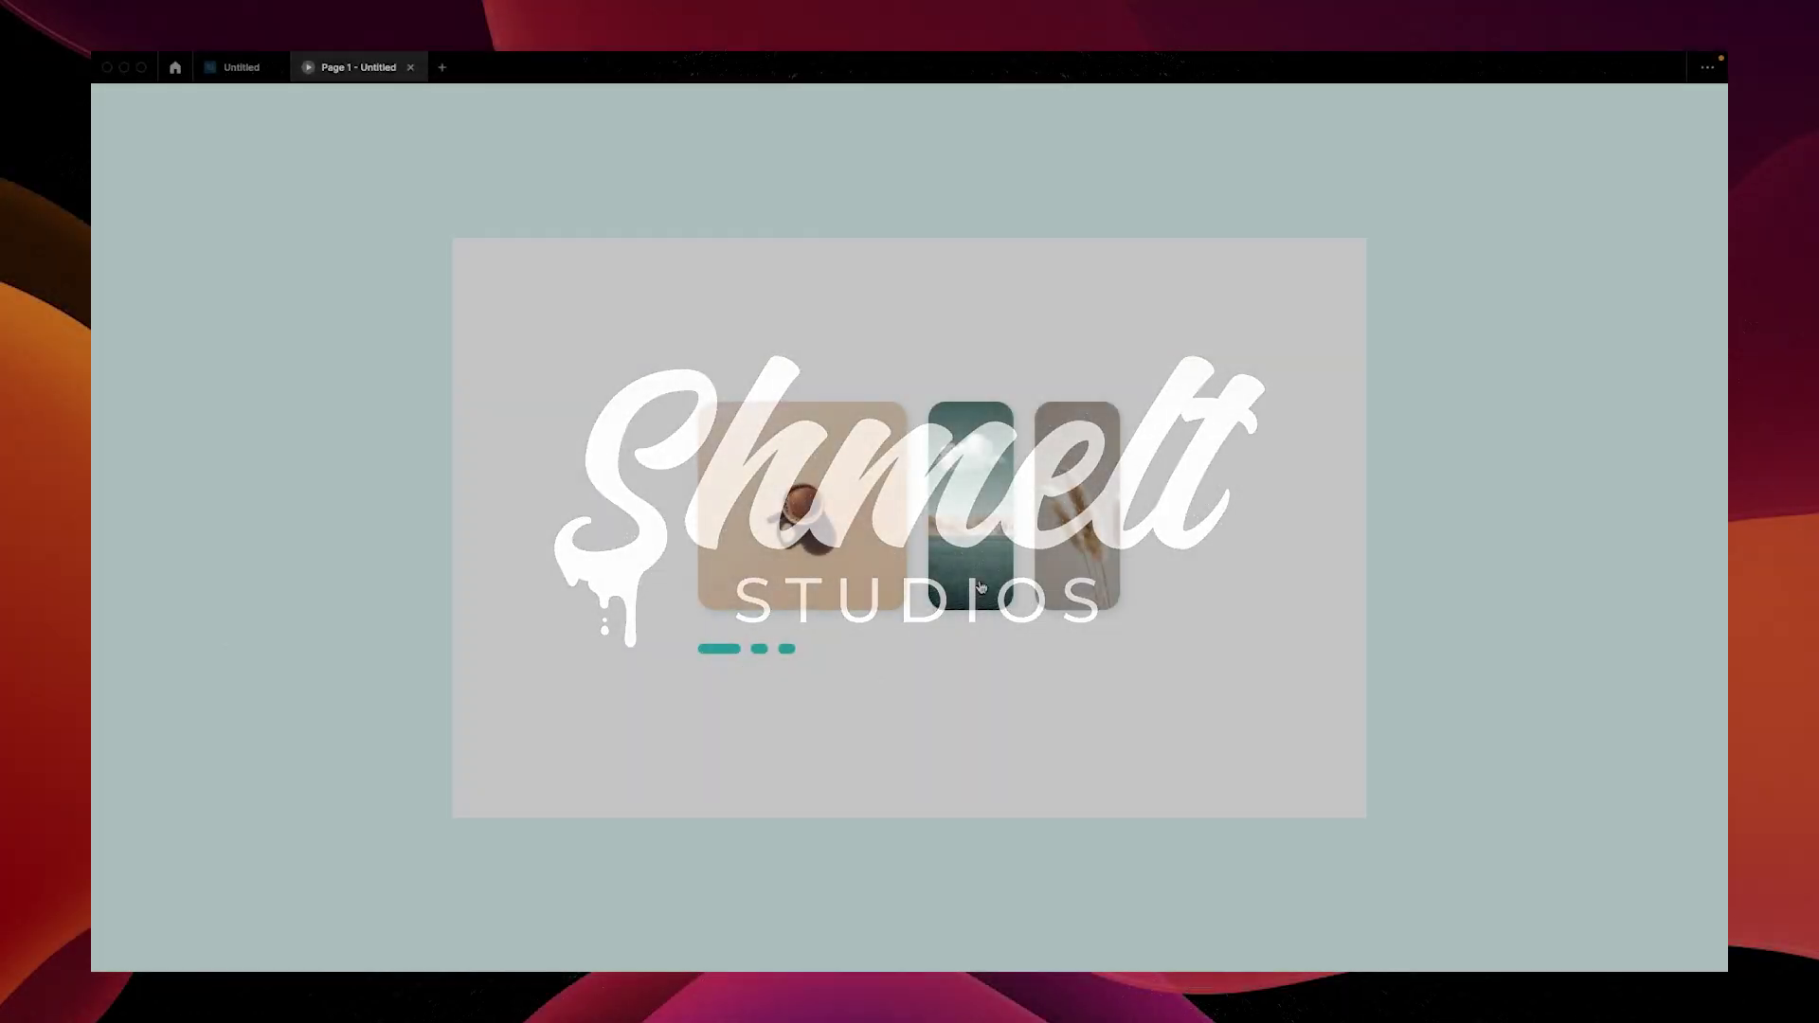
Advance the carousel preview through the second and third images, then back to the first
click(980, 580)
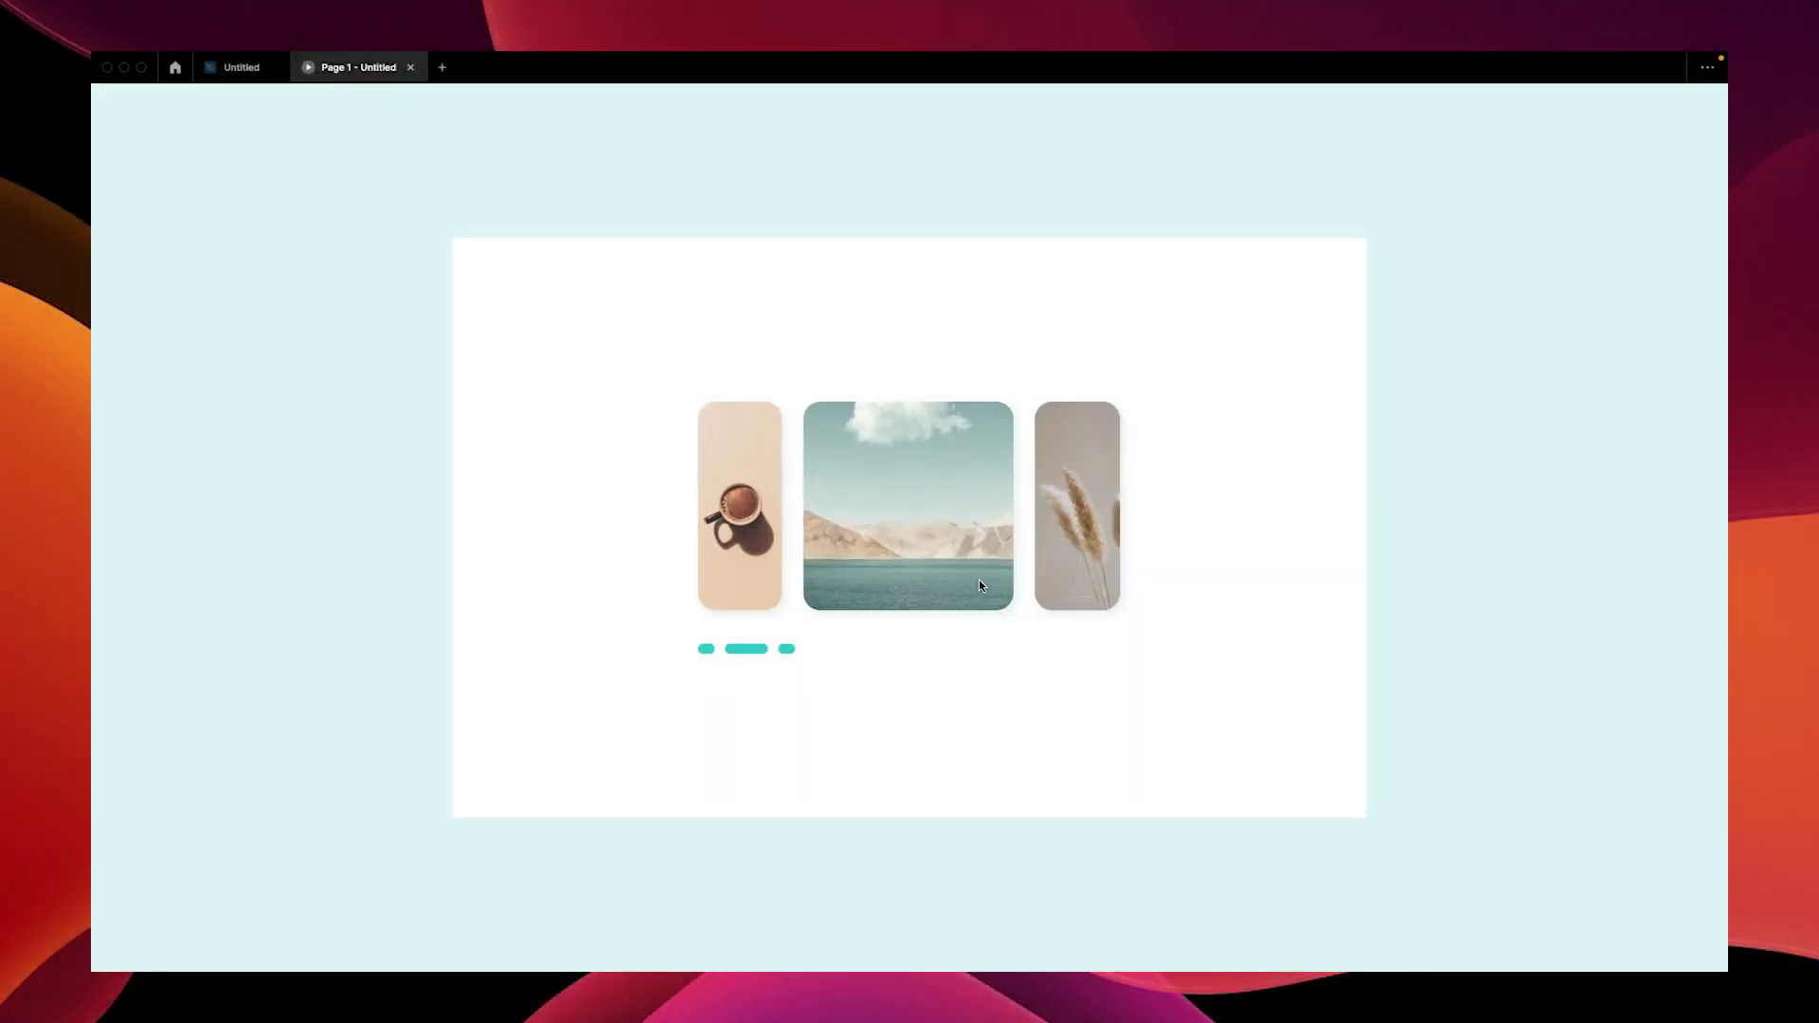
click(1046, 554)
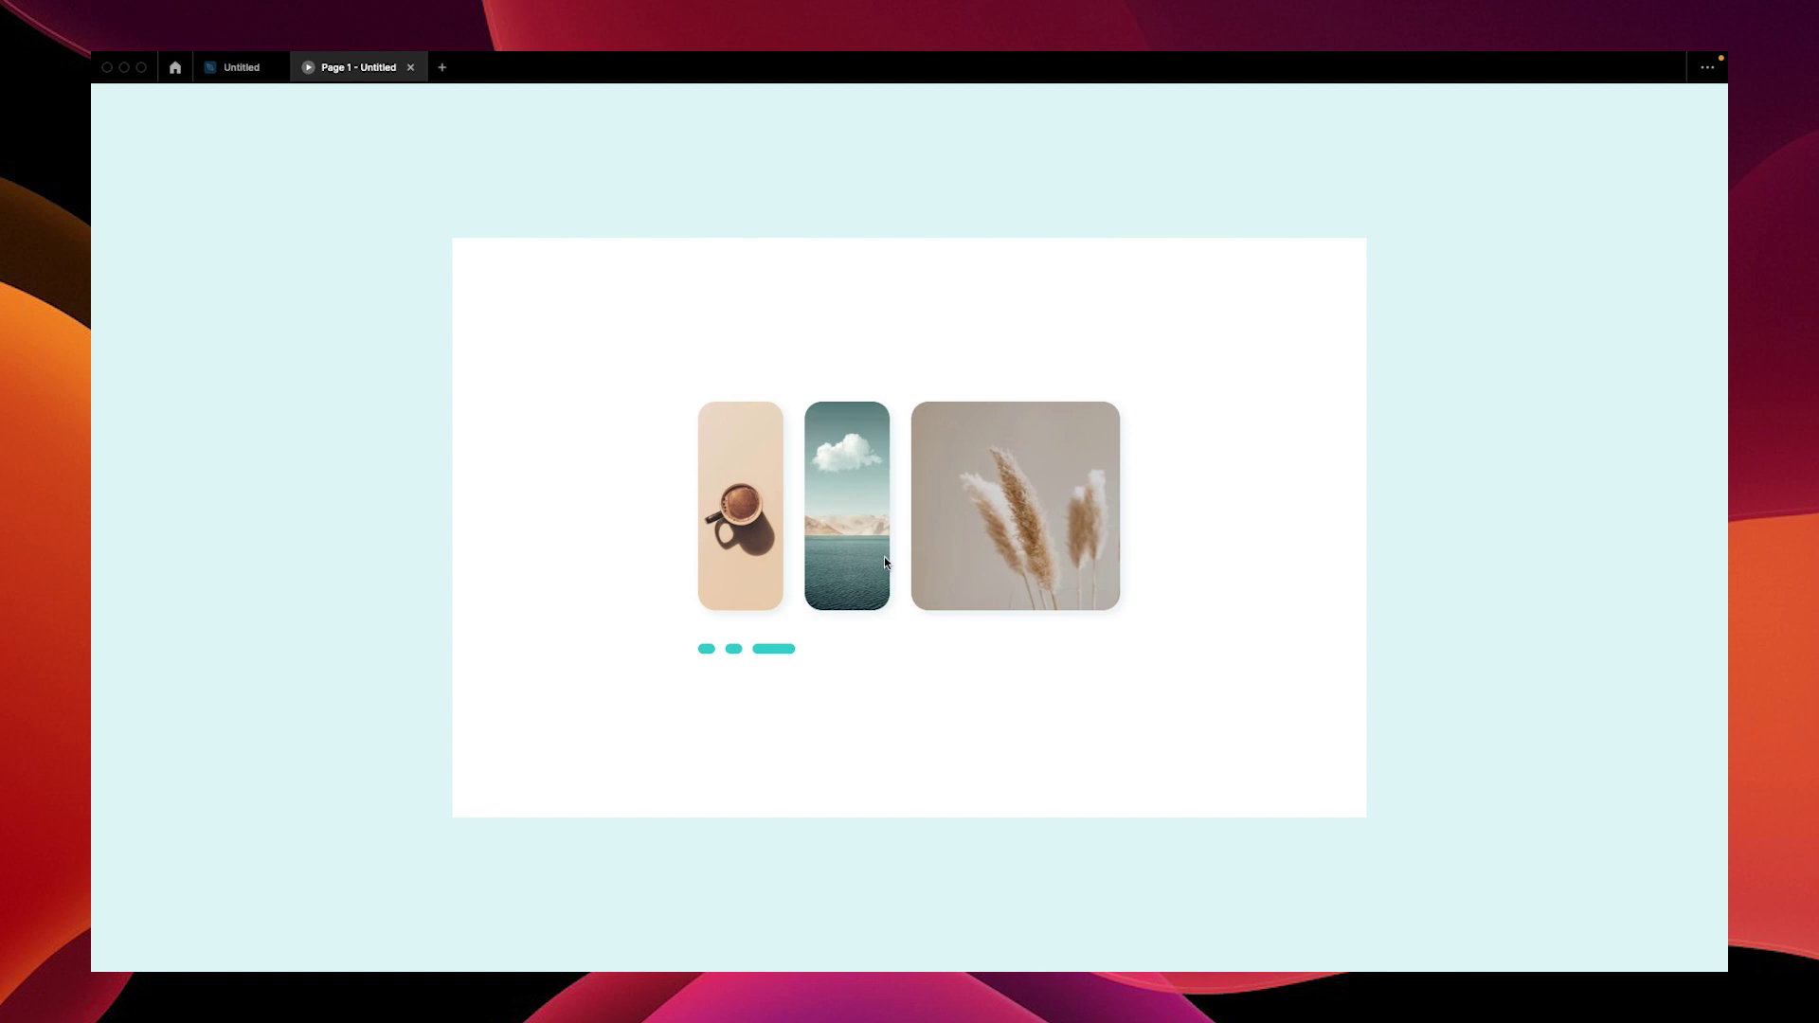
click(773, 559)
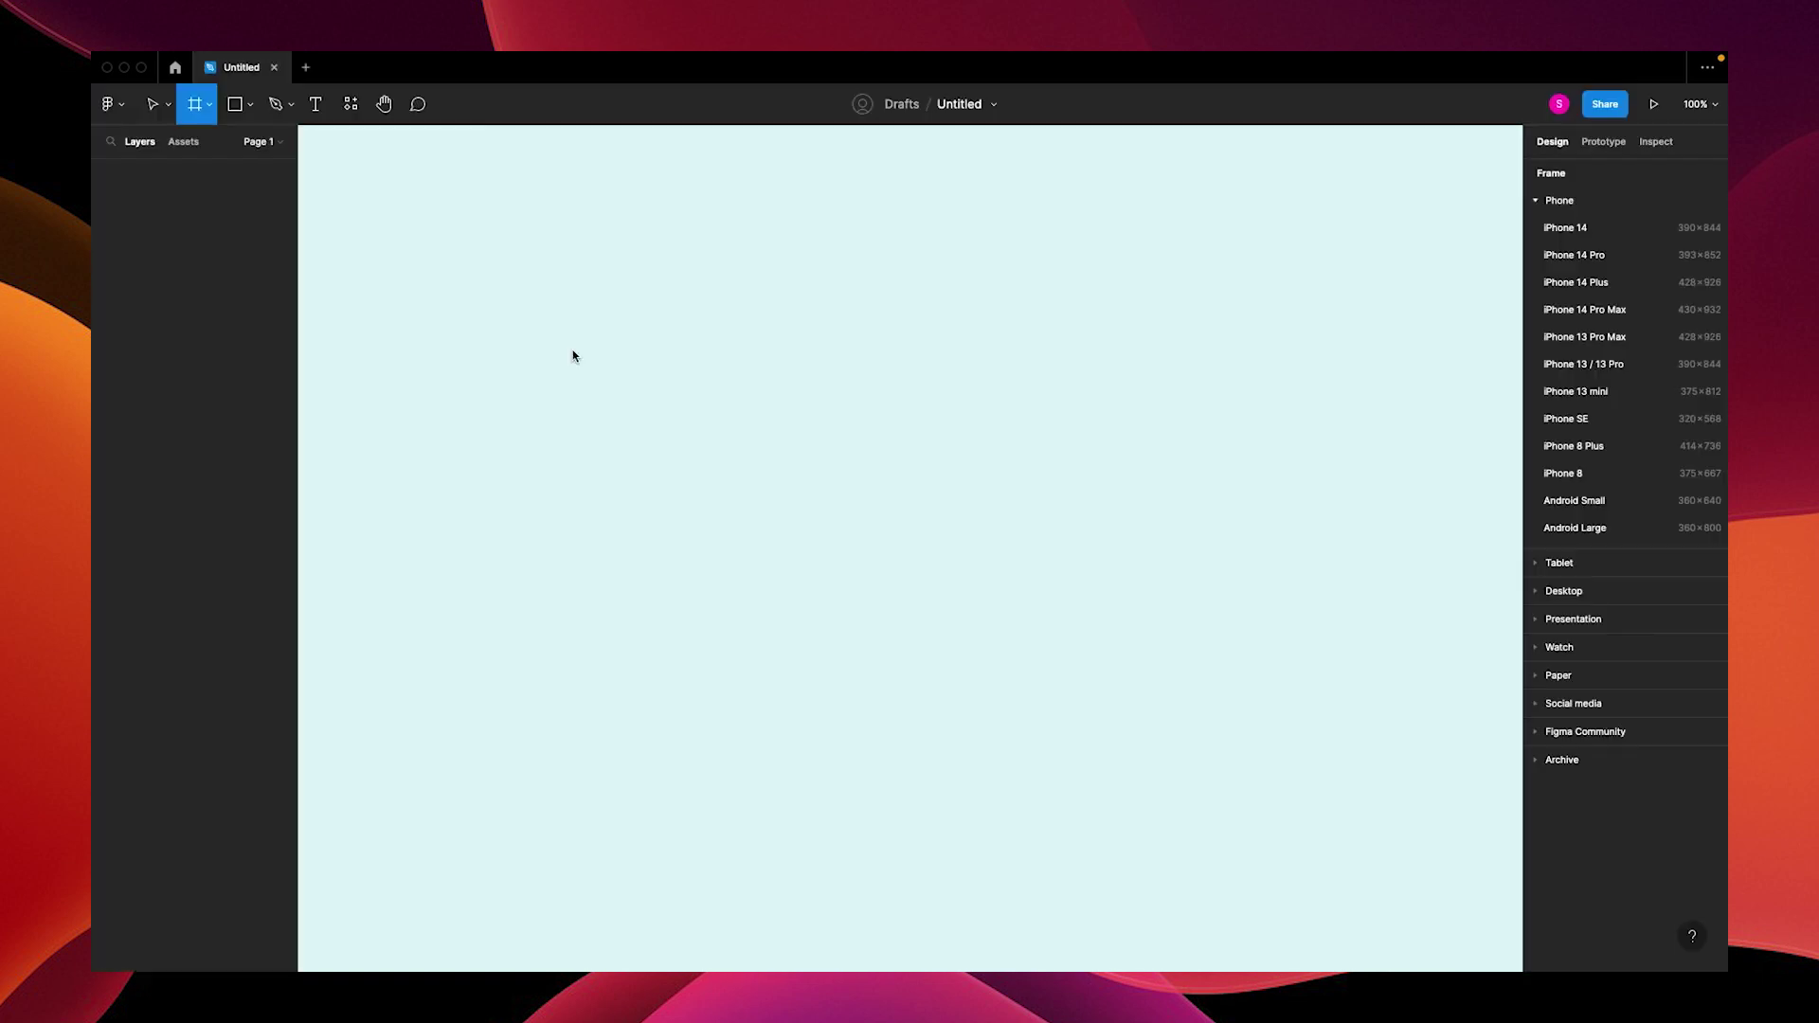
Draw a frame and make it 245 wide with a 20 corner radius
drag(572, 352, 727, 531)
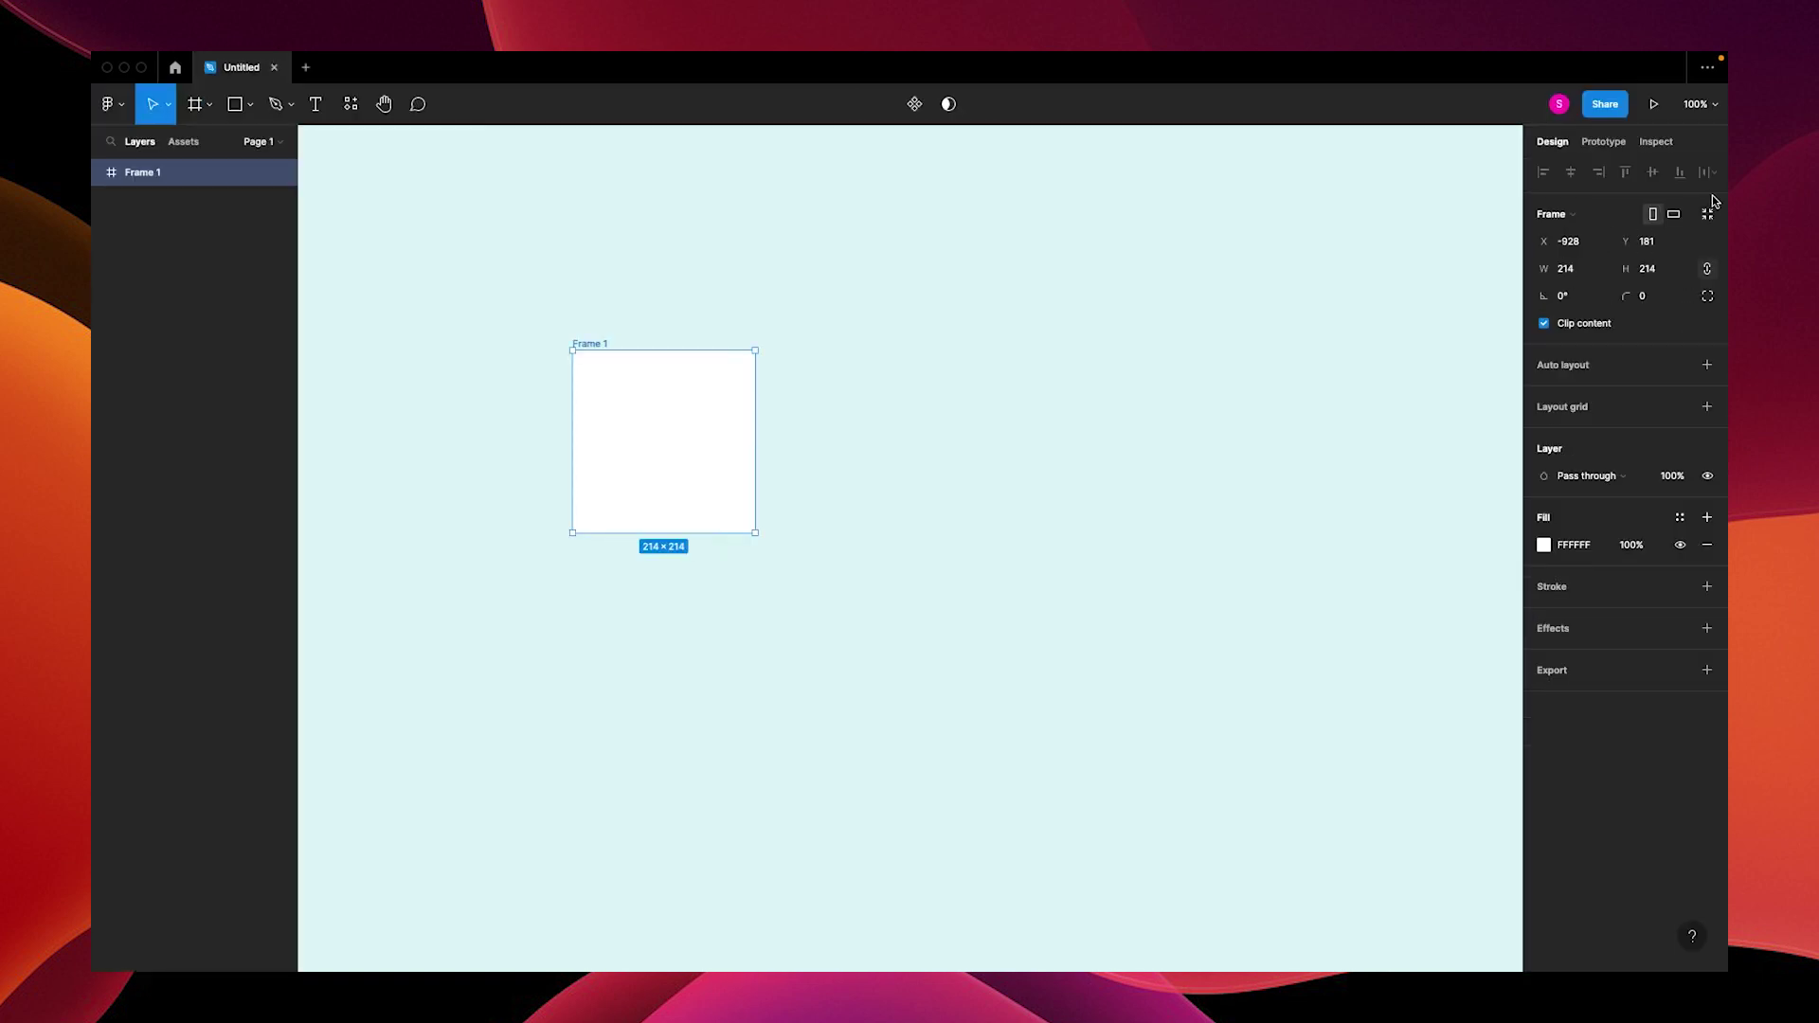
click(1595, 271)
text(245)
key(Tab)
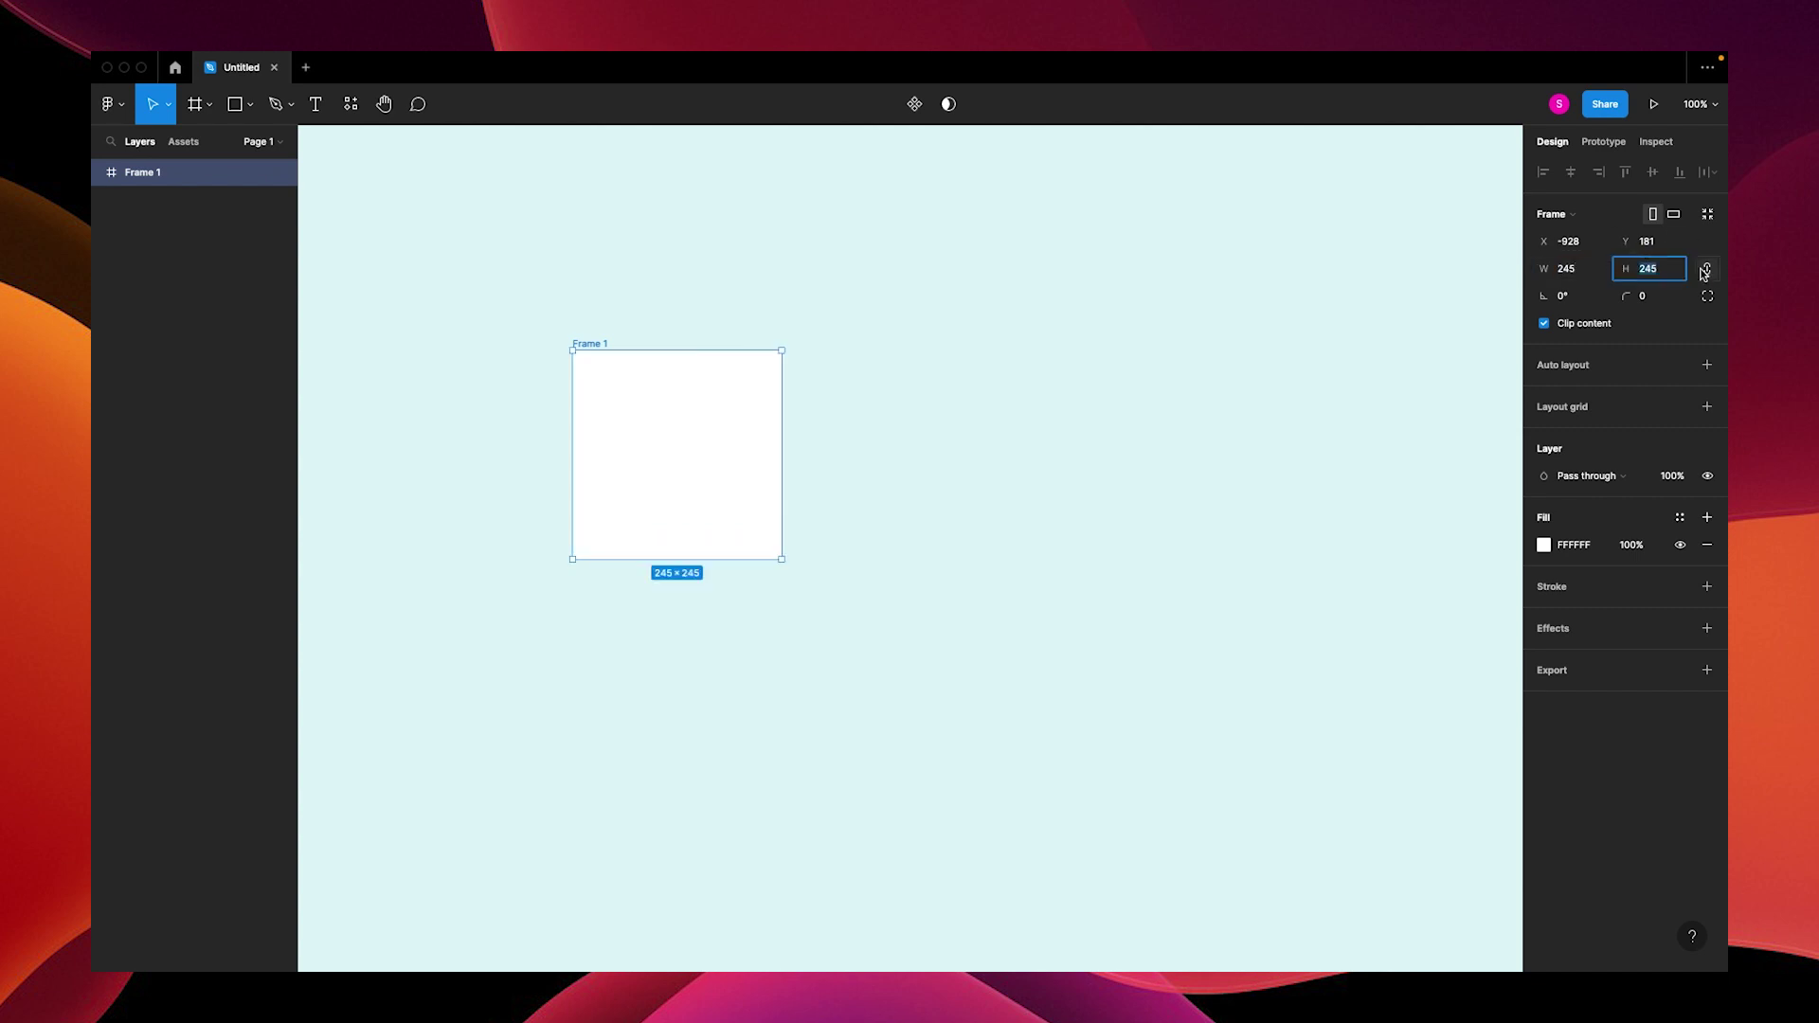
click(1668, 297)
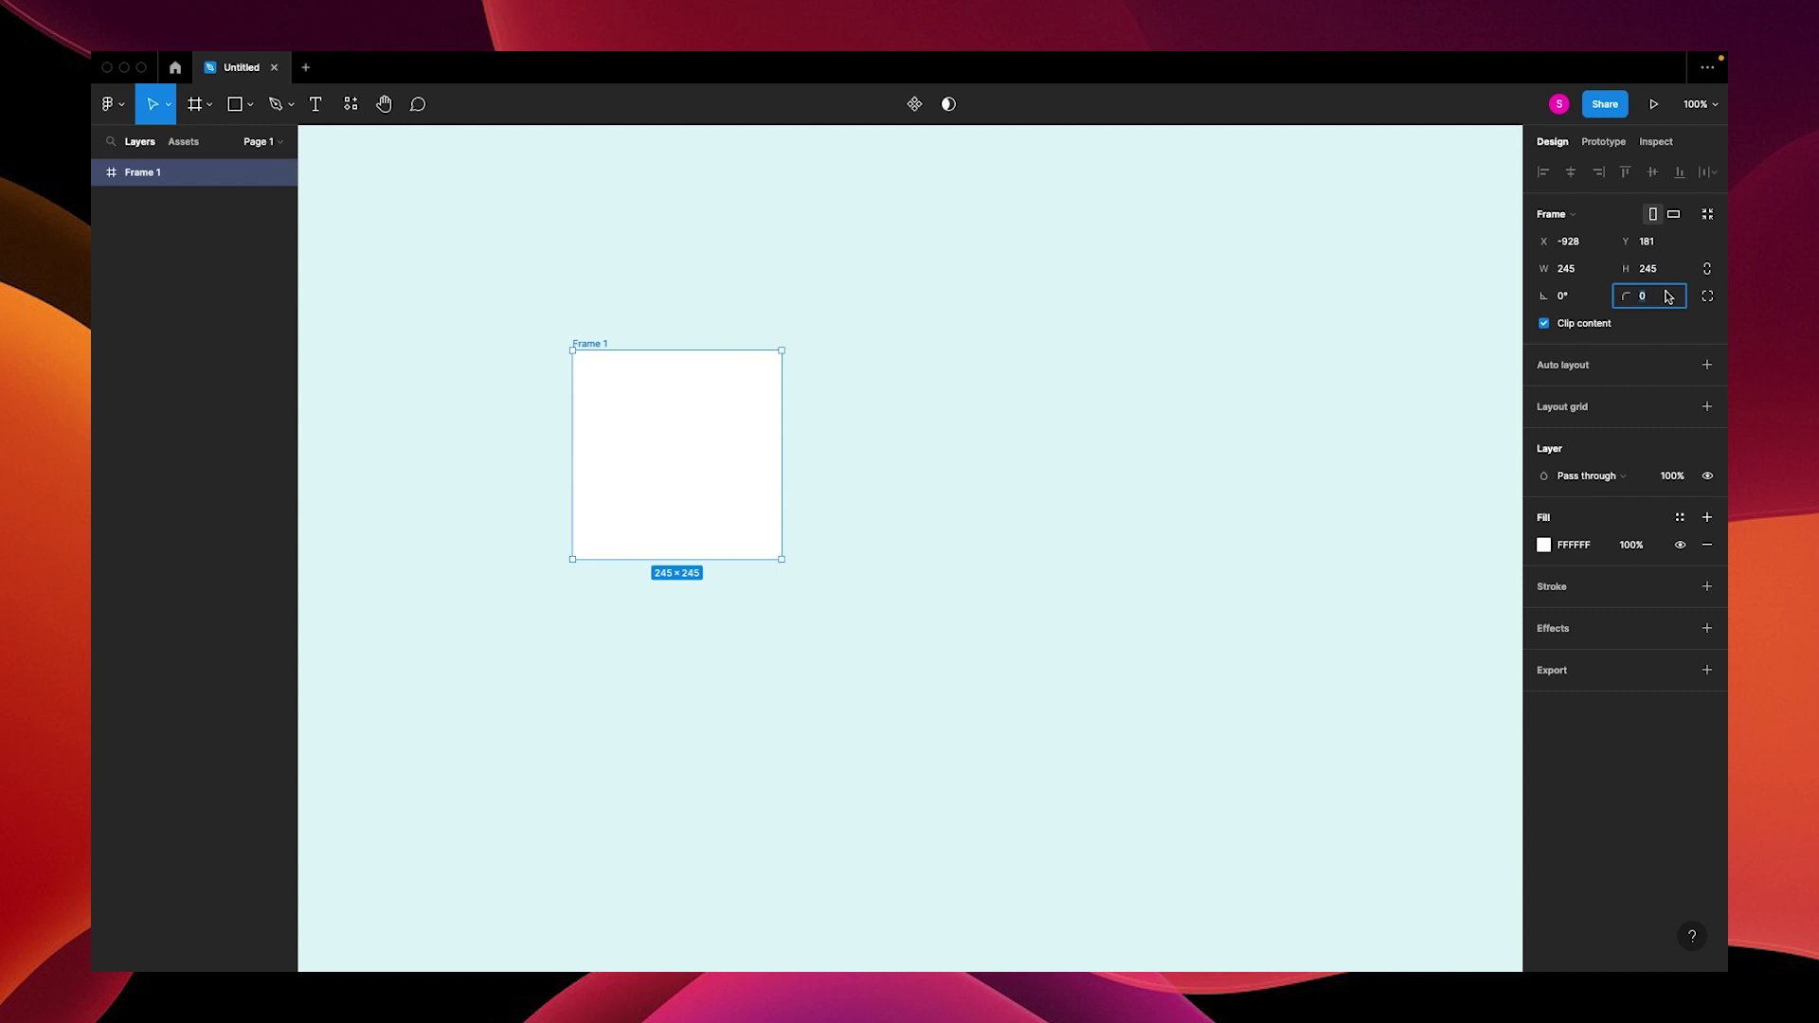
text(20)
key(Tab)
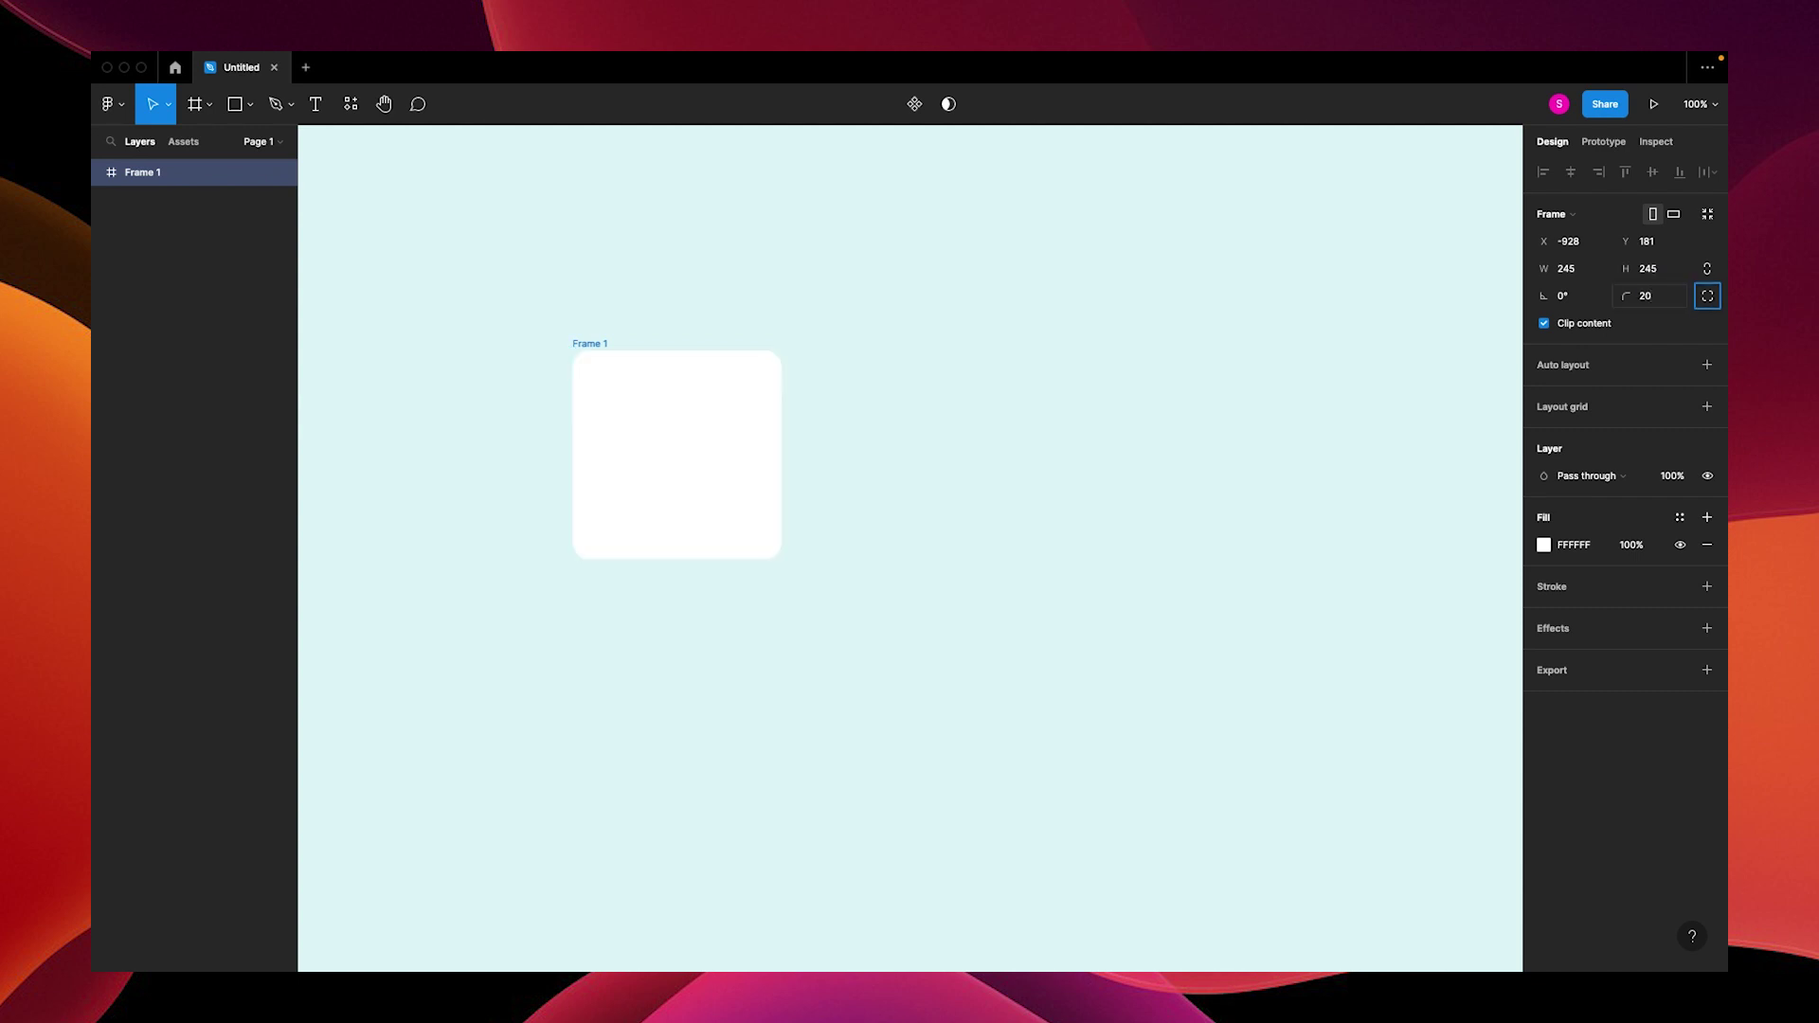
Add a drop shadow in AED1D3 at 32% opacity, X offset 4, blur 12
click(1559, 629)
click(1543, 656)
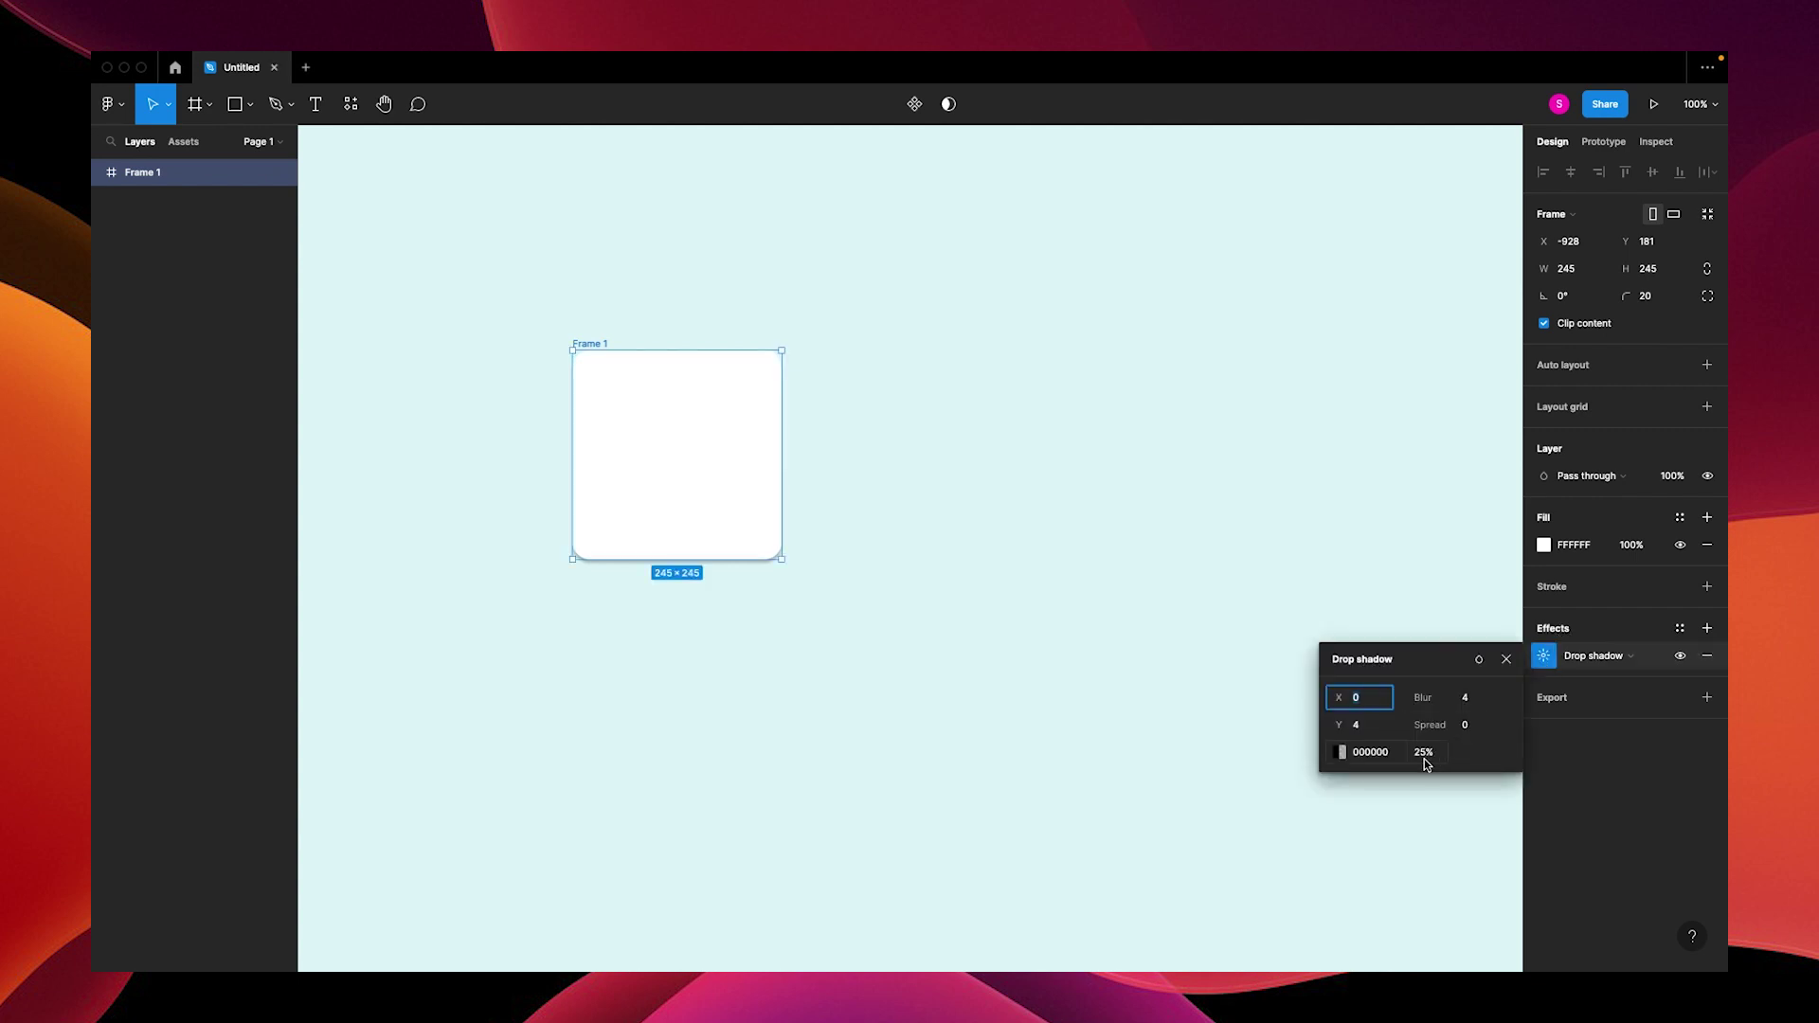
click(1341, 753)
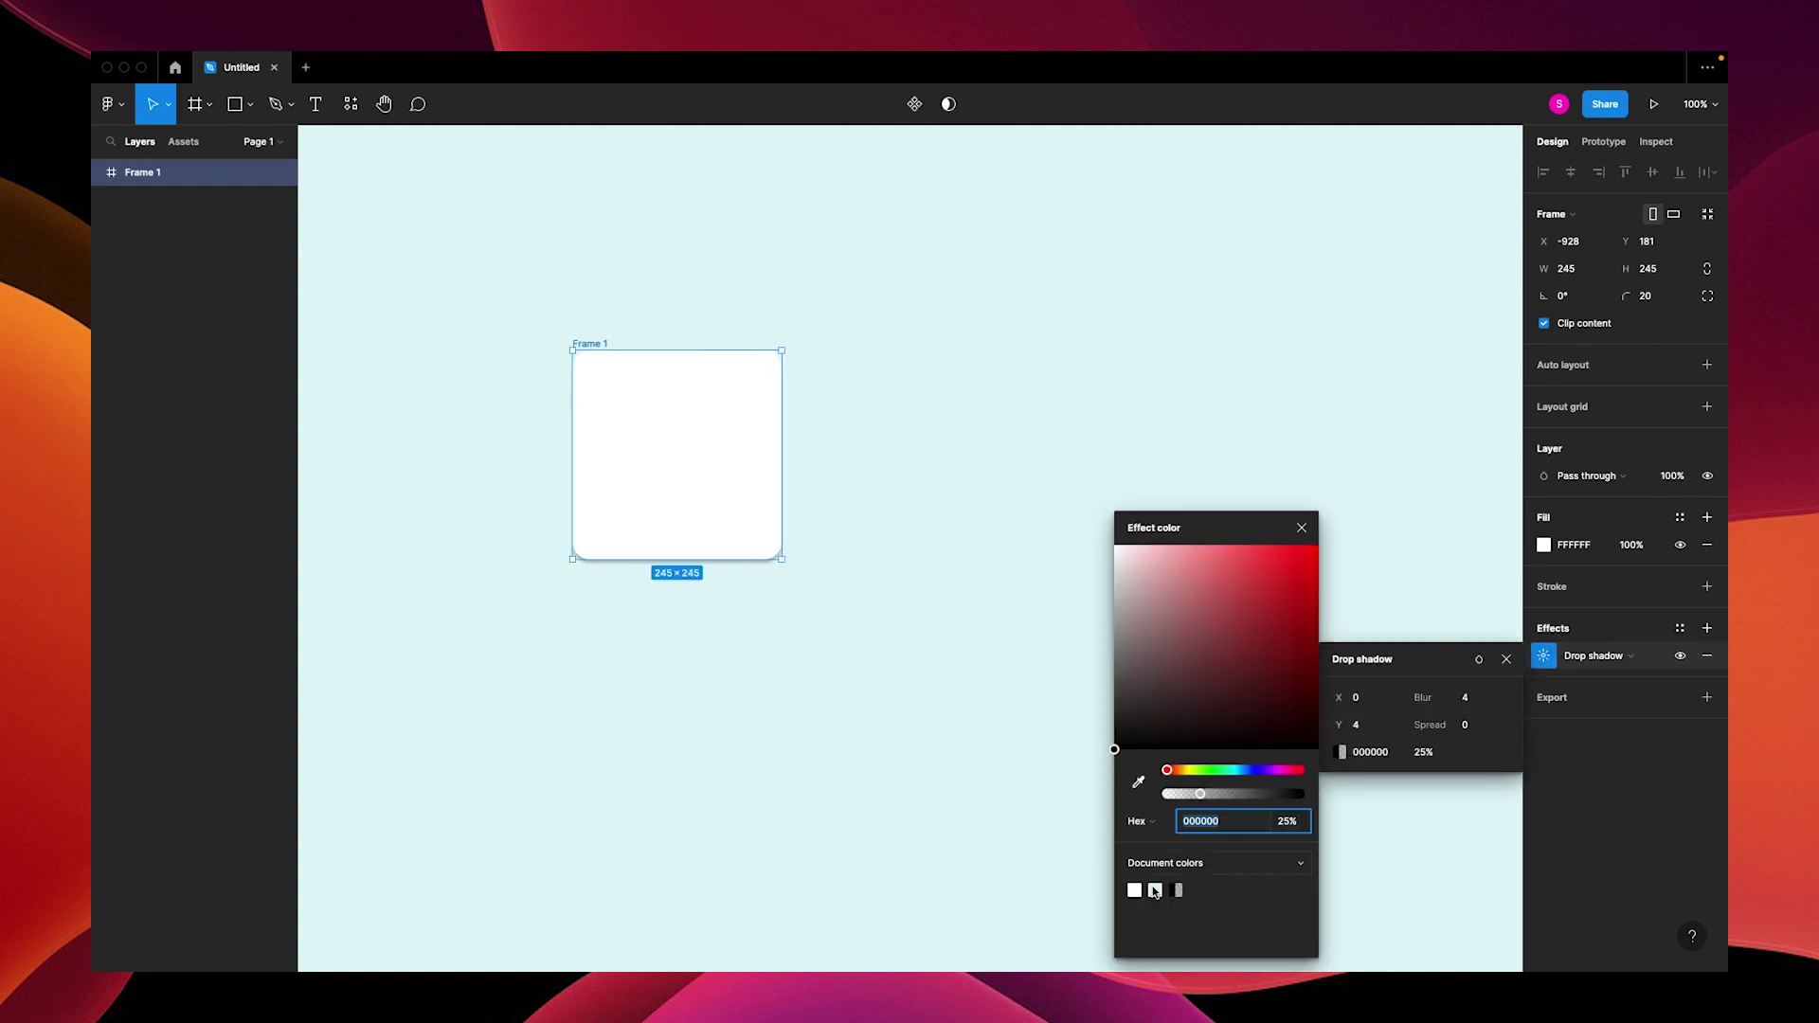
click(1155, 892)
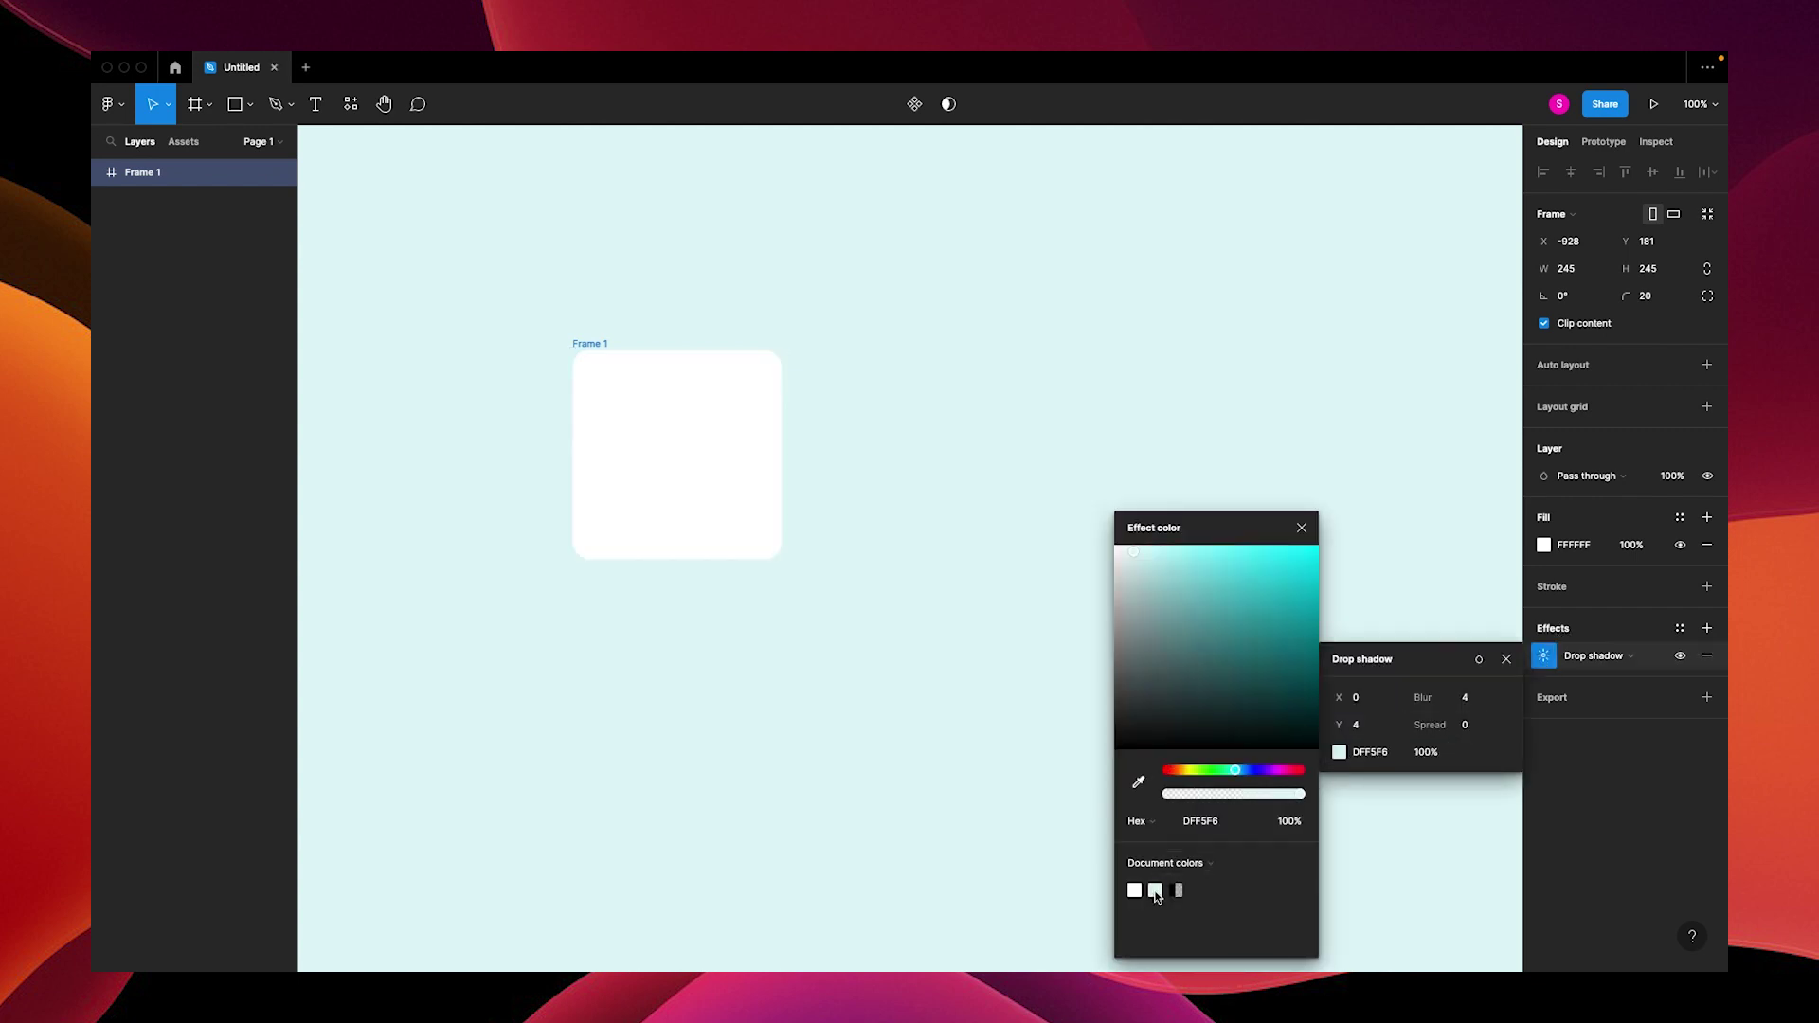
click(1151, 581)
click(1279, 795)
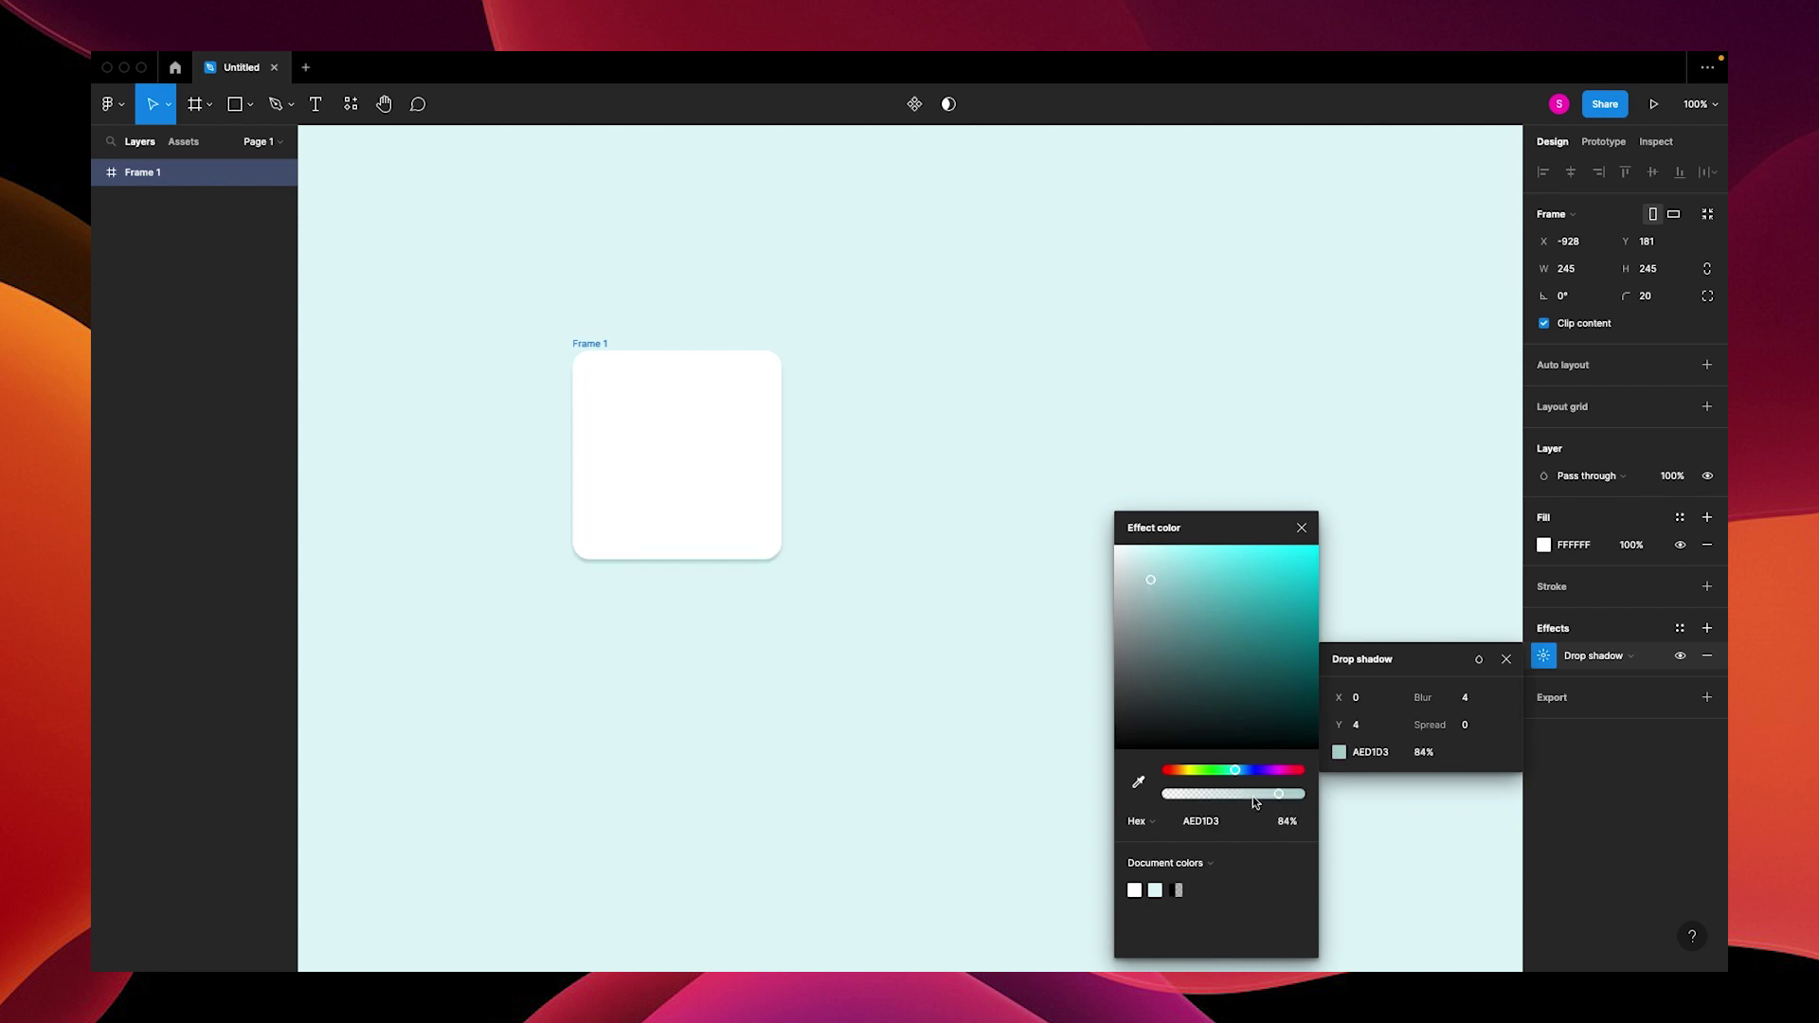
drag(1254, 802, 1210, 794)
click(1346, 699)
drag(1421, 697, 1544, 697)
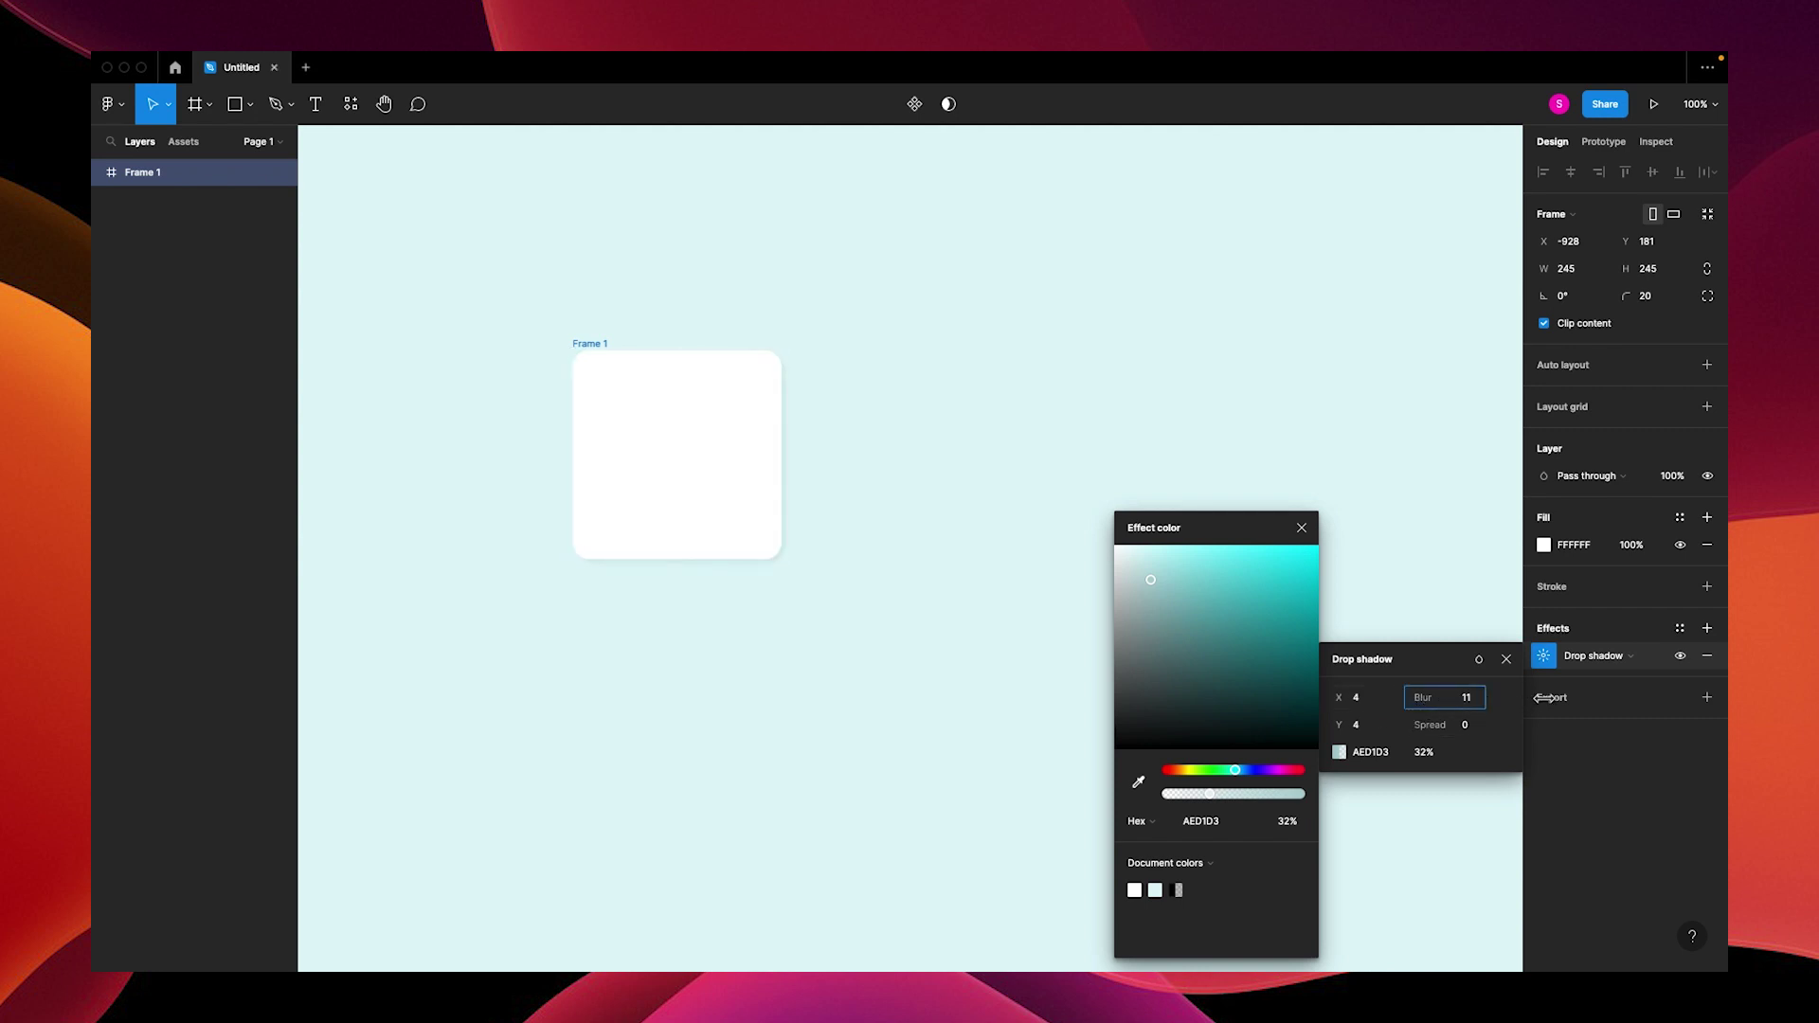
click(1301, 528)
click(1127, 554)
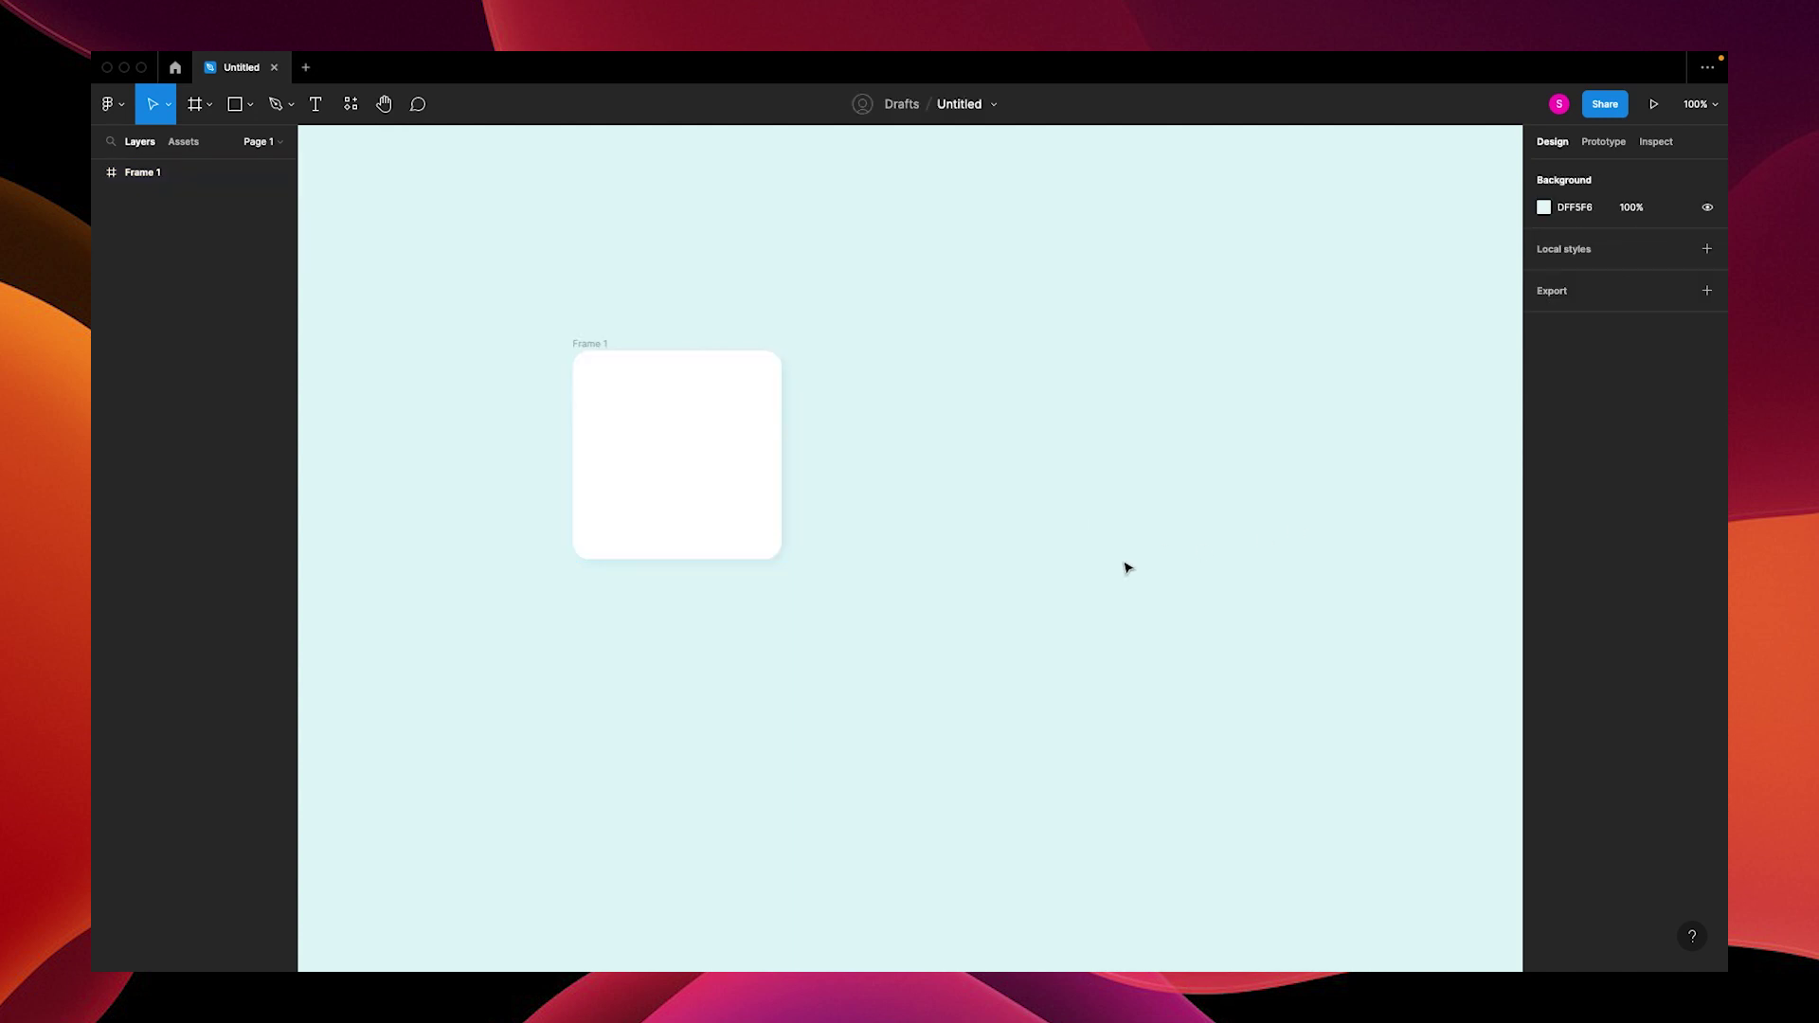
Duplicate Frame 1 as Frame 2, set its width to 100, and place it beside Frame 1
click(590, 347)
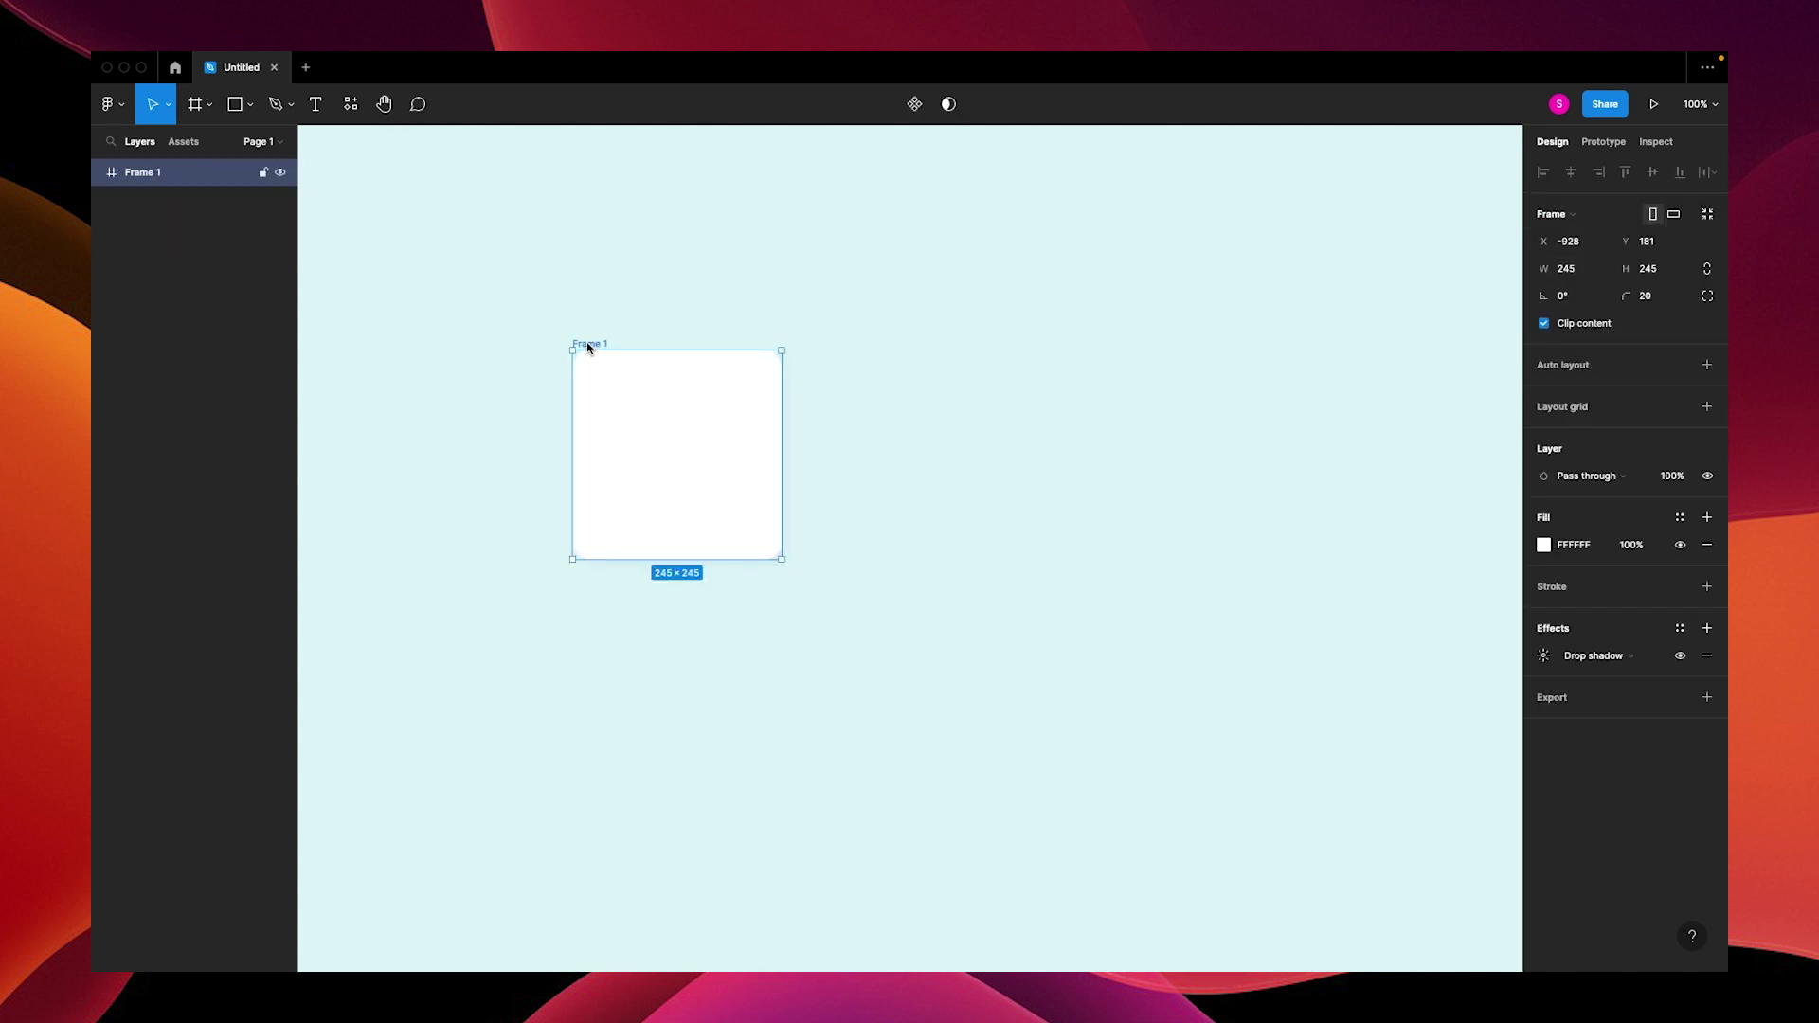
key(ctrl+d)
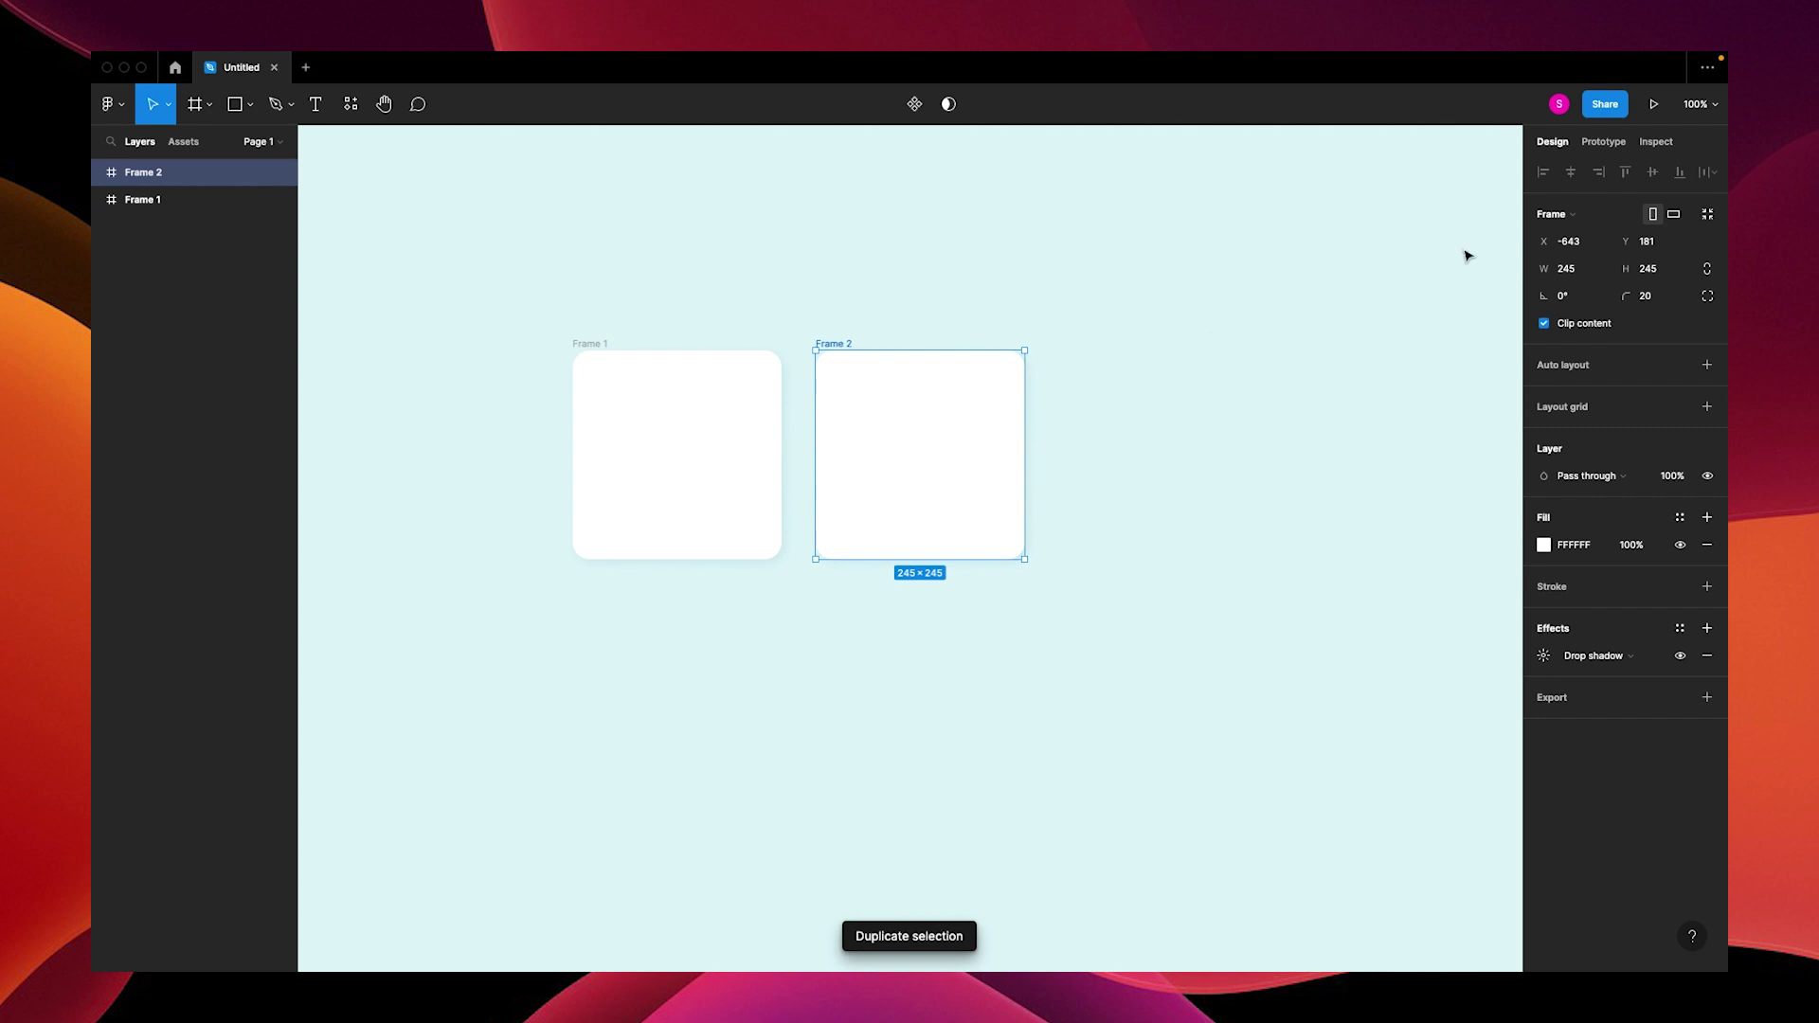
click(1563, 270)
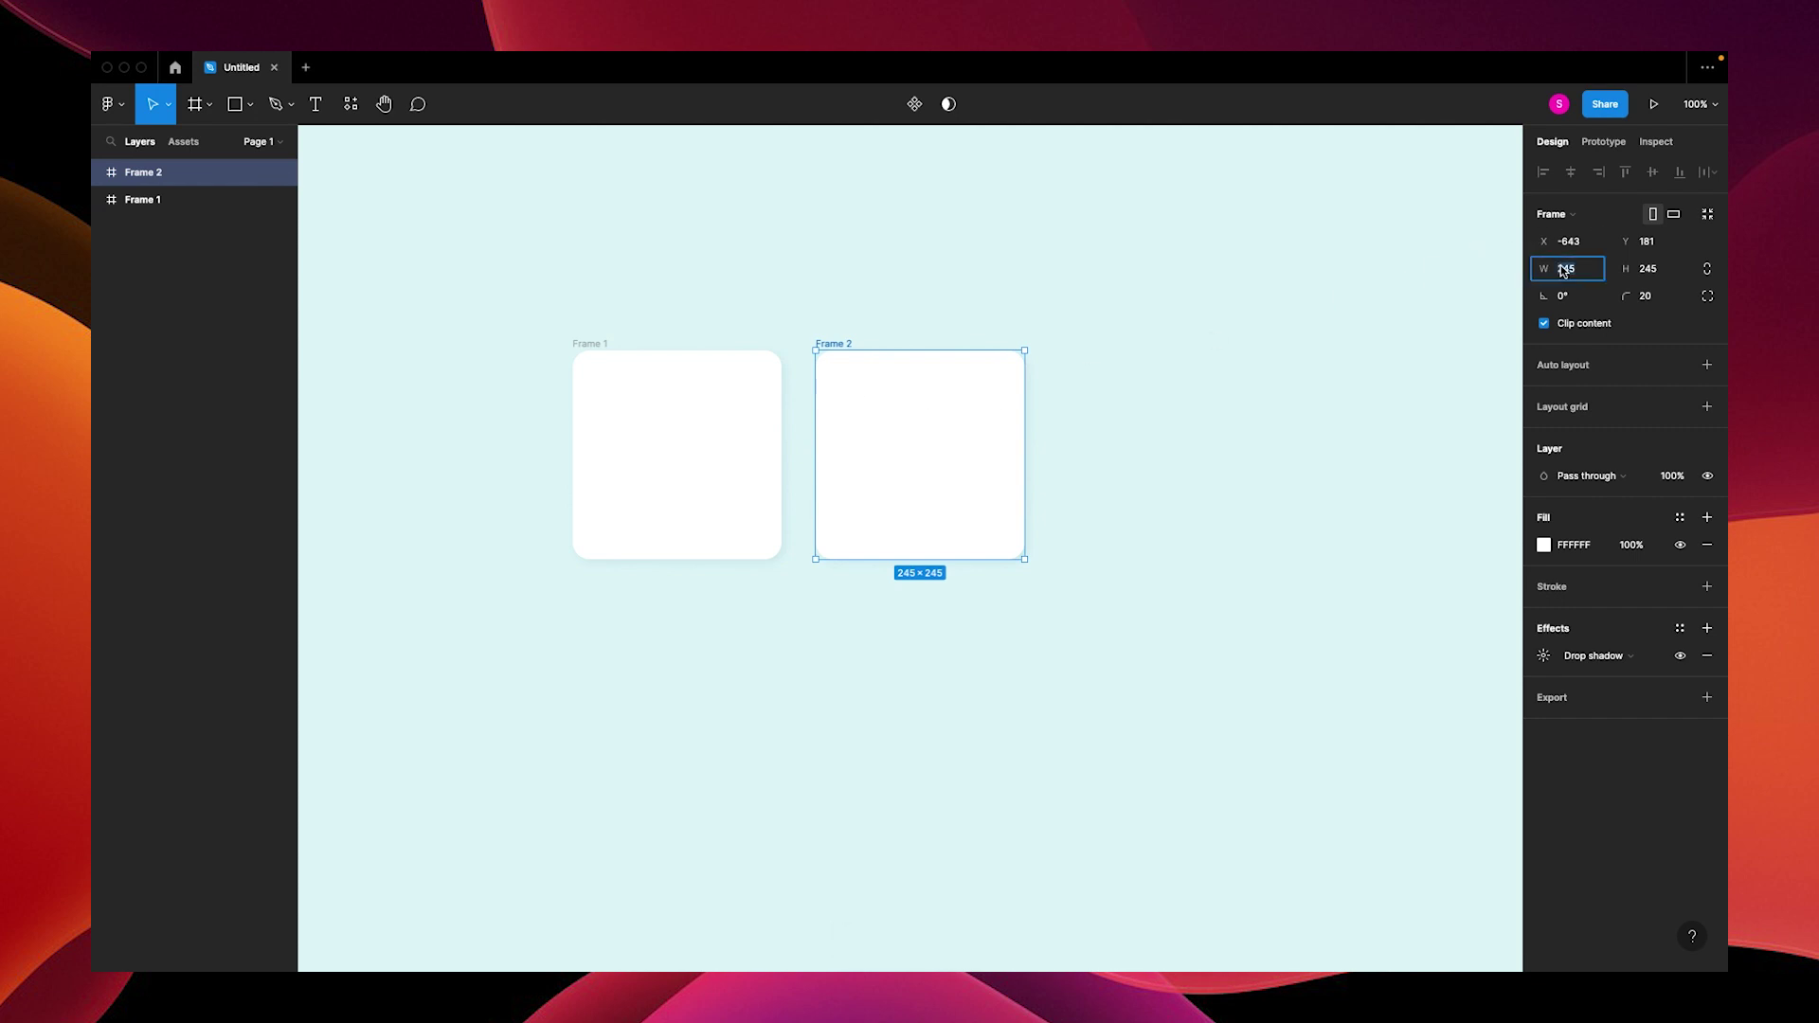
text(100)
key(Tab)
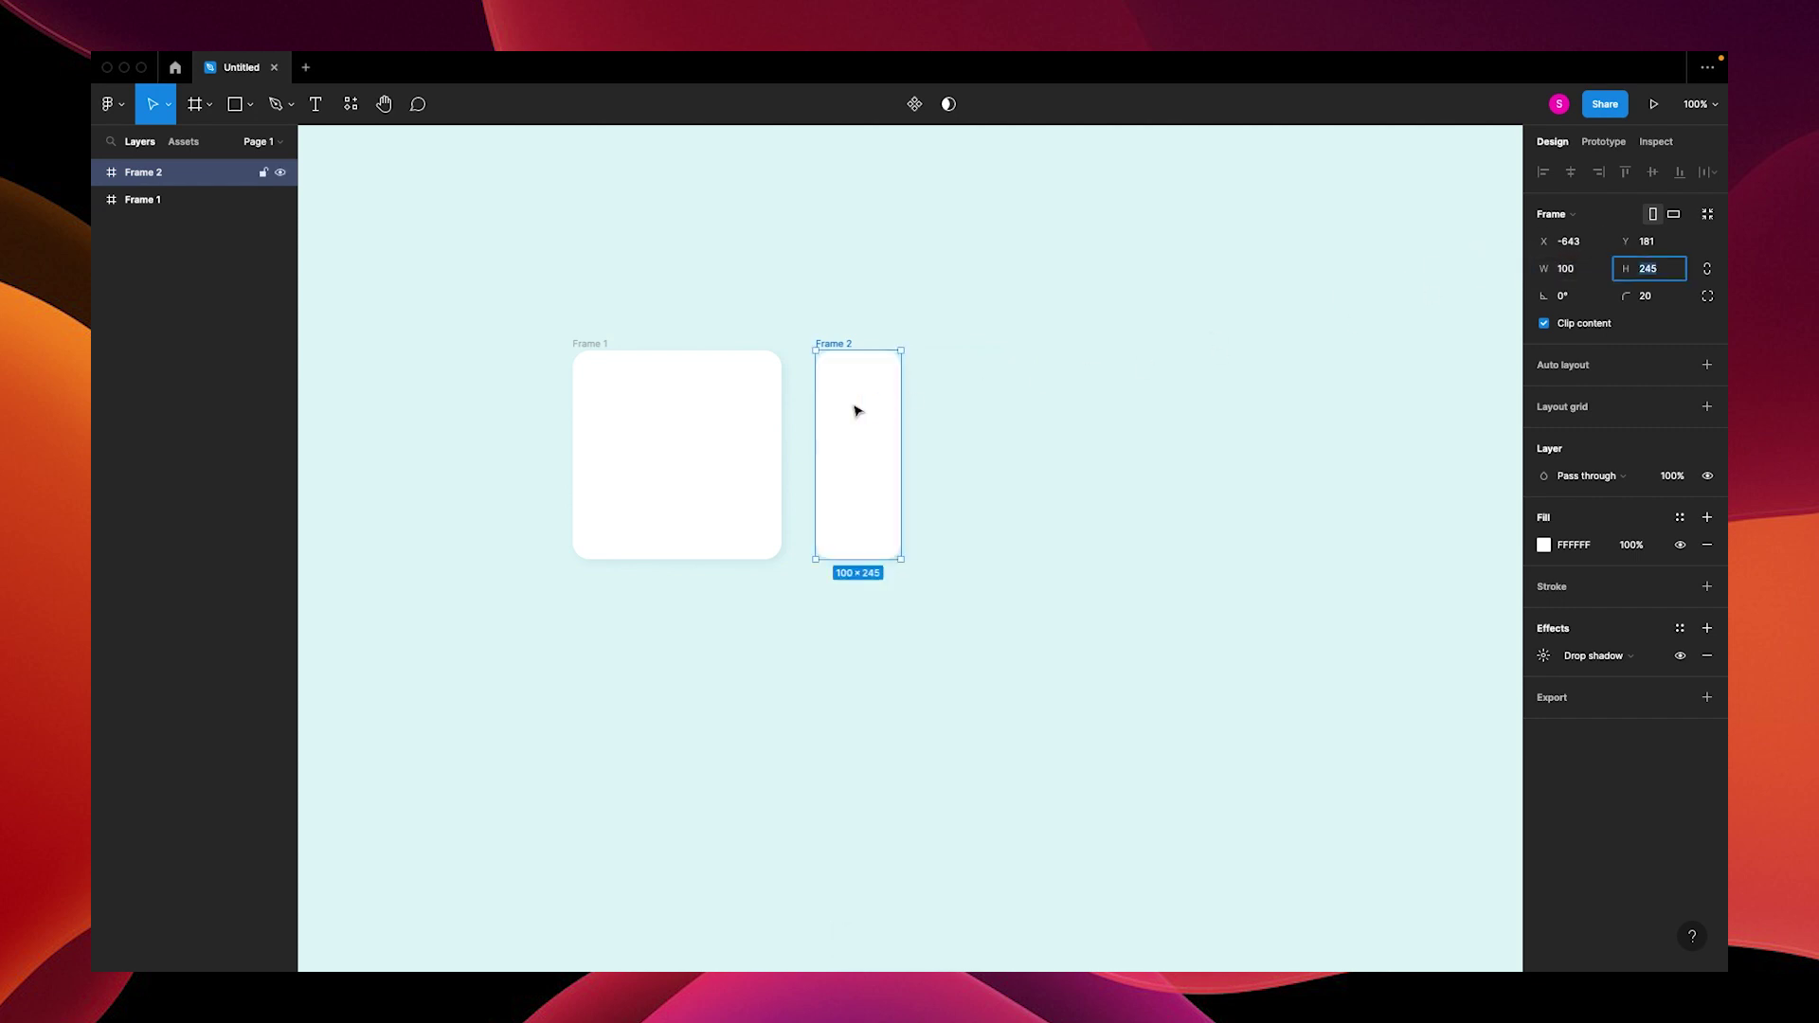
drag(855, 386, 841, 386)
Wrap both frames in auto layout and duplicate the narrow card into a third card
shift+click(736, 402)
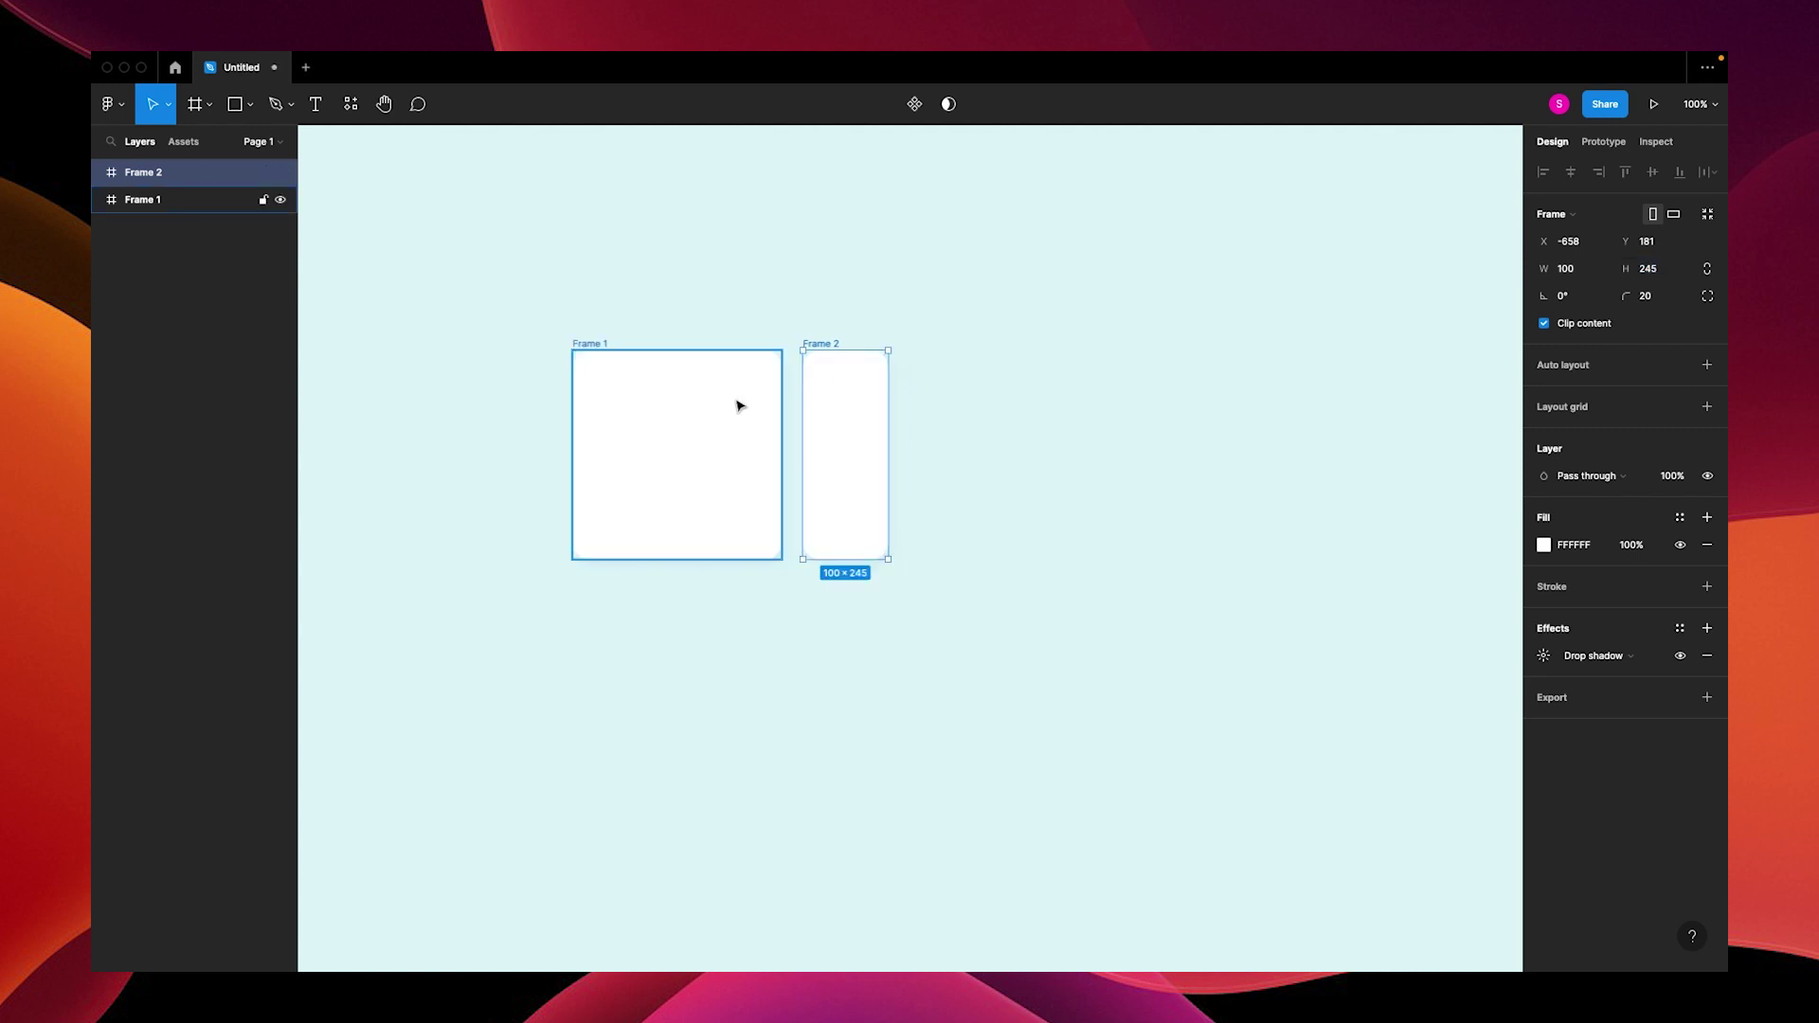
key(shift+a)
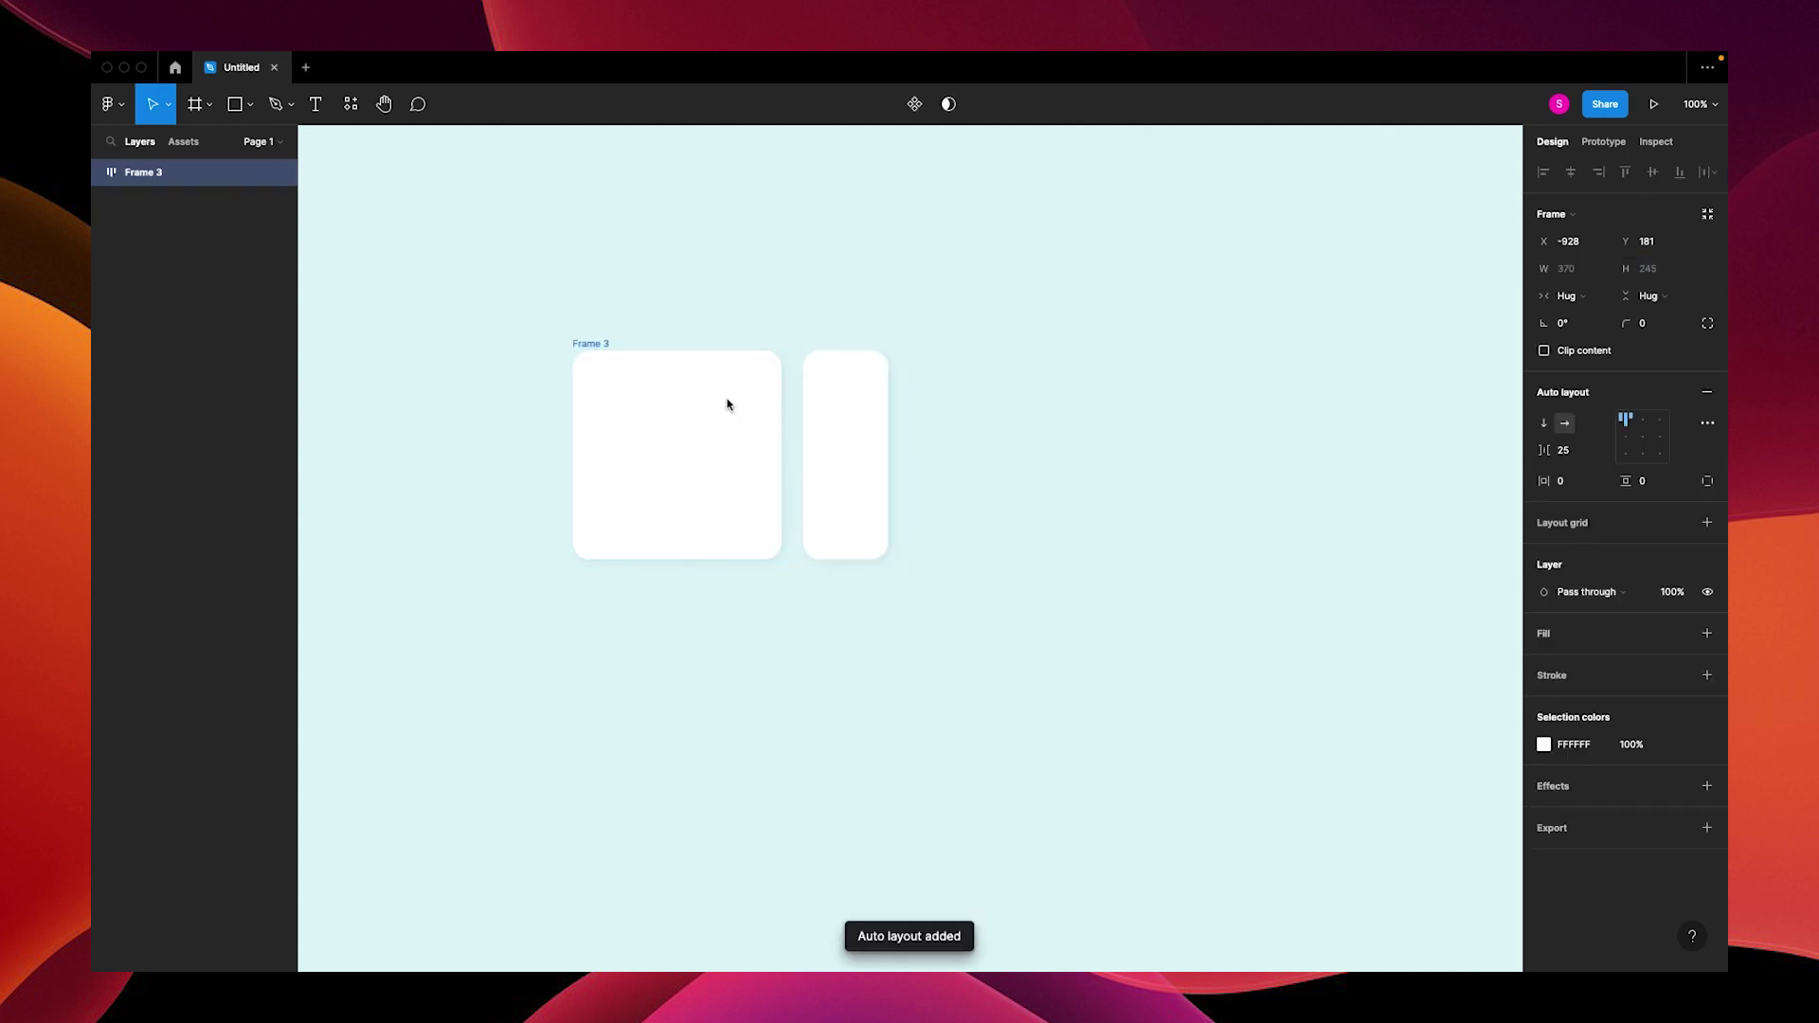
click(849, 401)
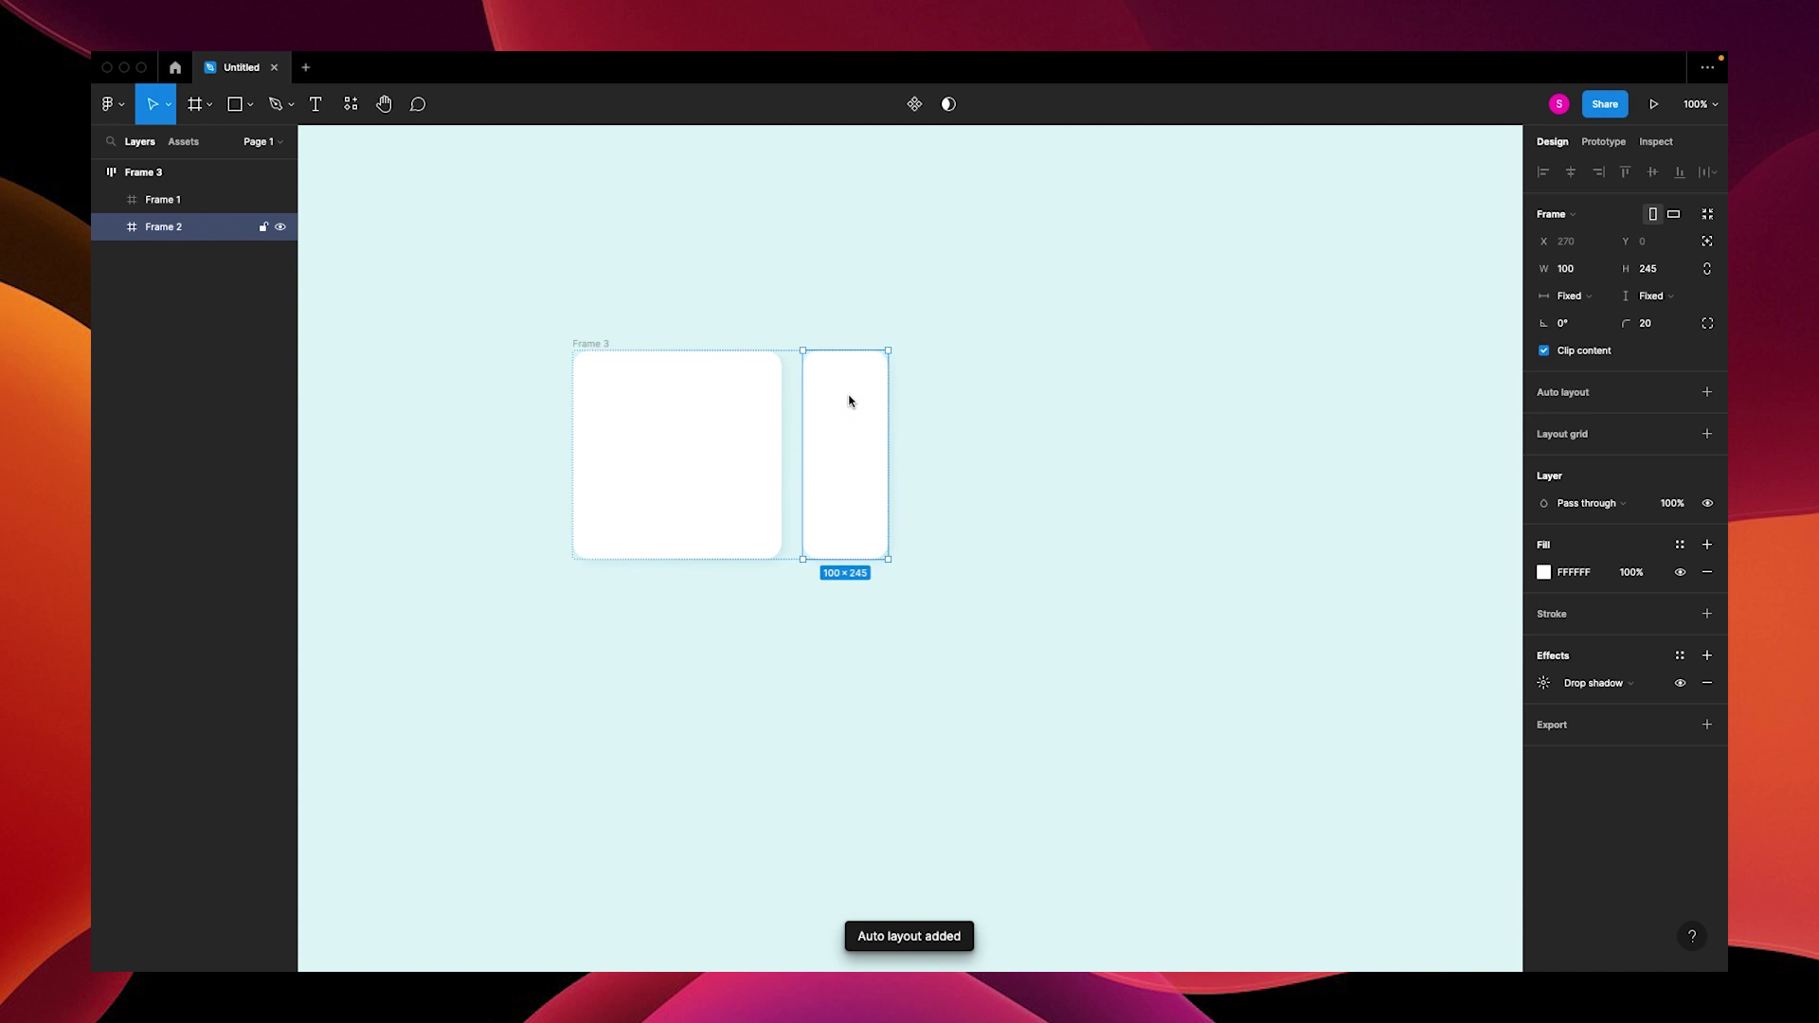
key(super+d)
click(1068, 431)
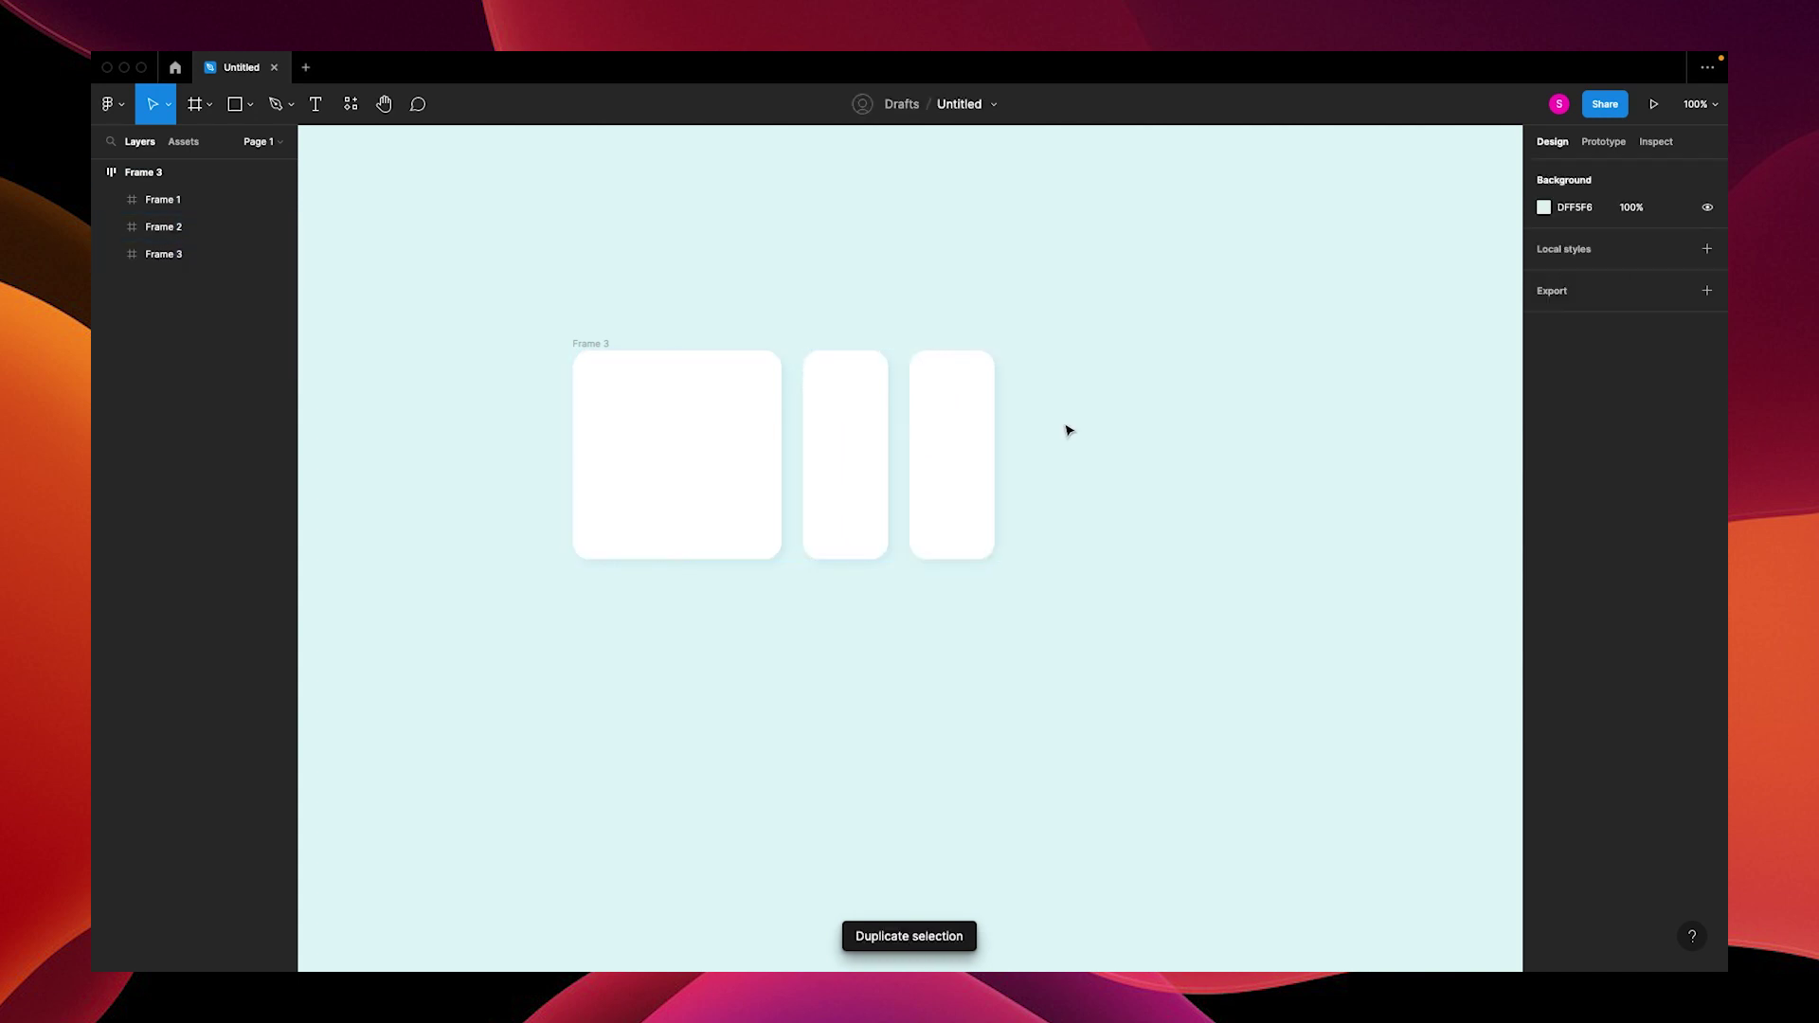
Rename the auto-layout frame to 'Photos'
click(596, 345)
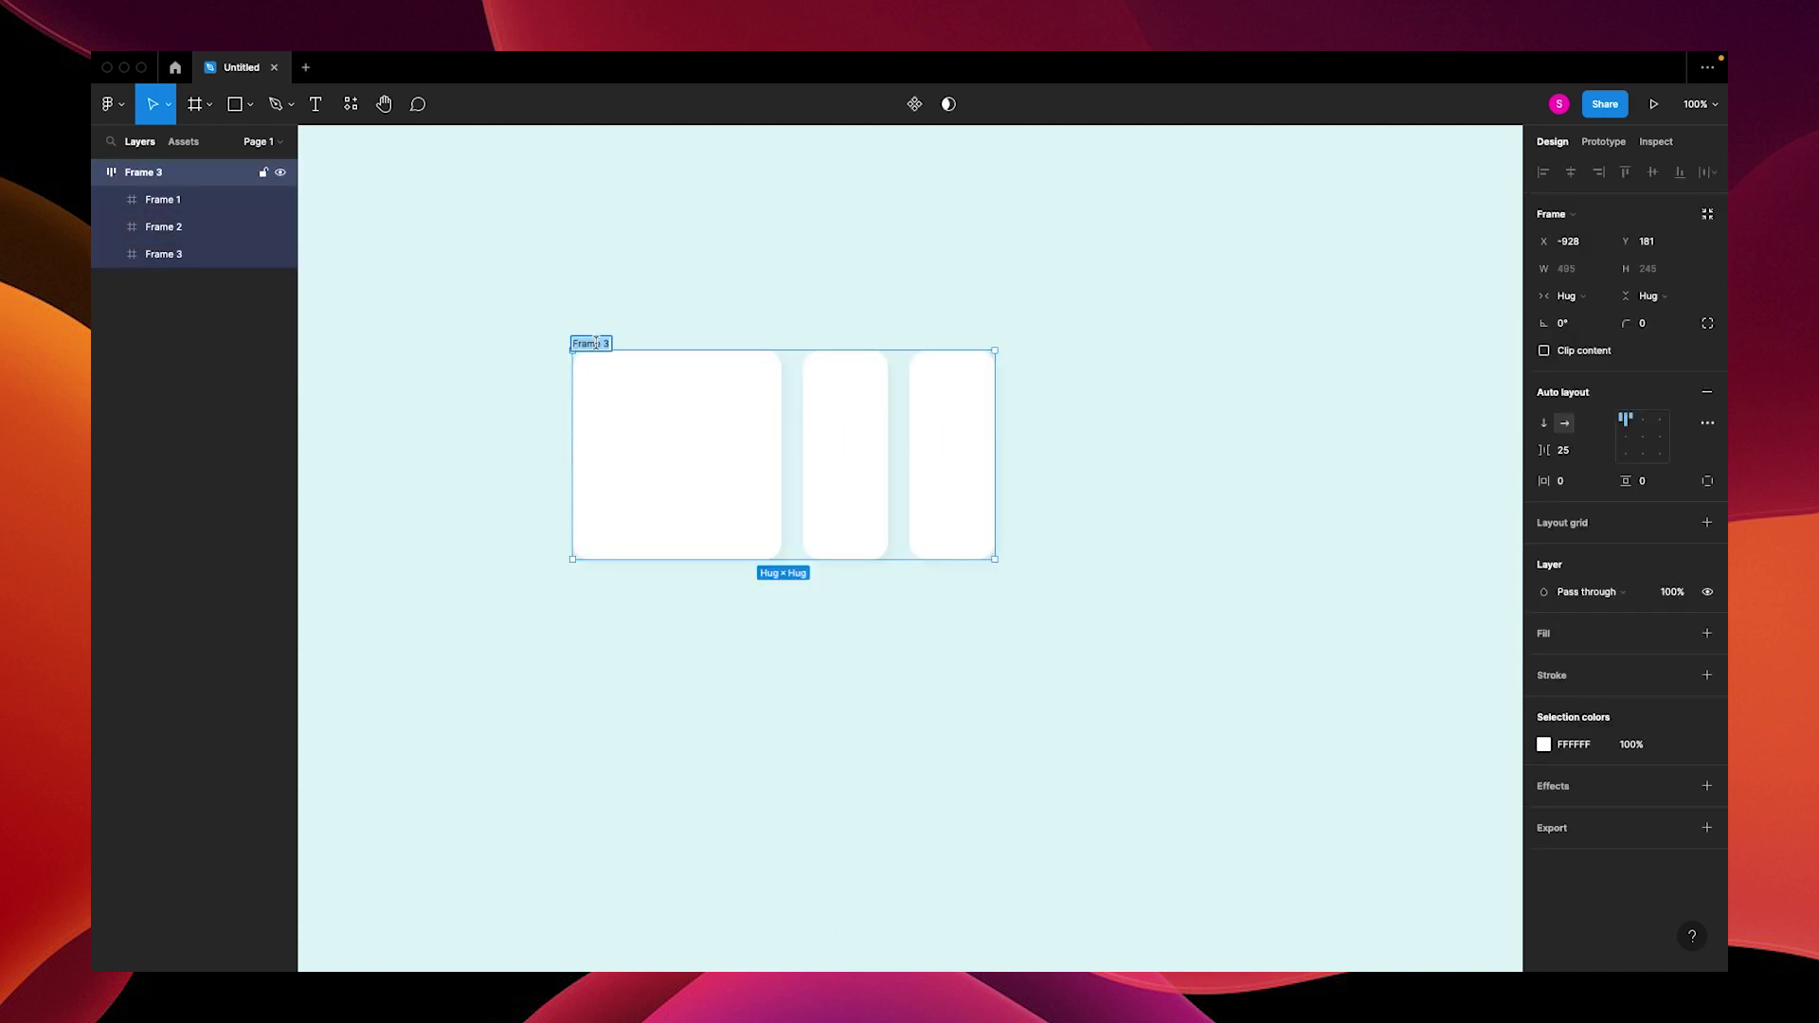
text(Photos)
key(Return)
click(725, 643)
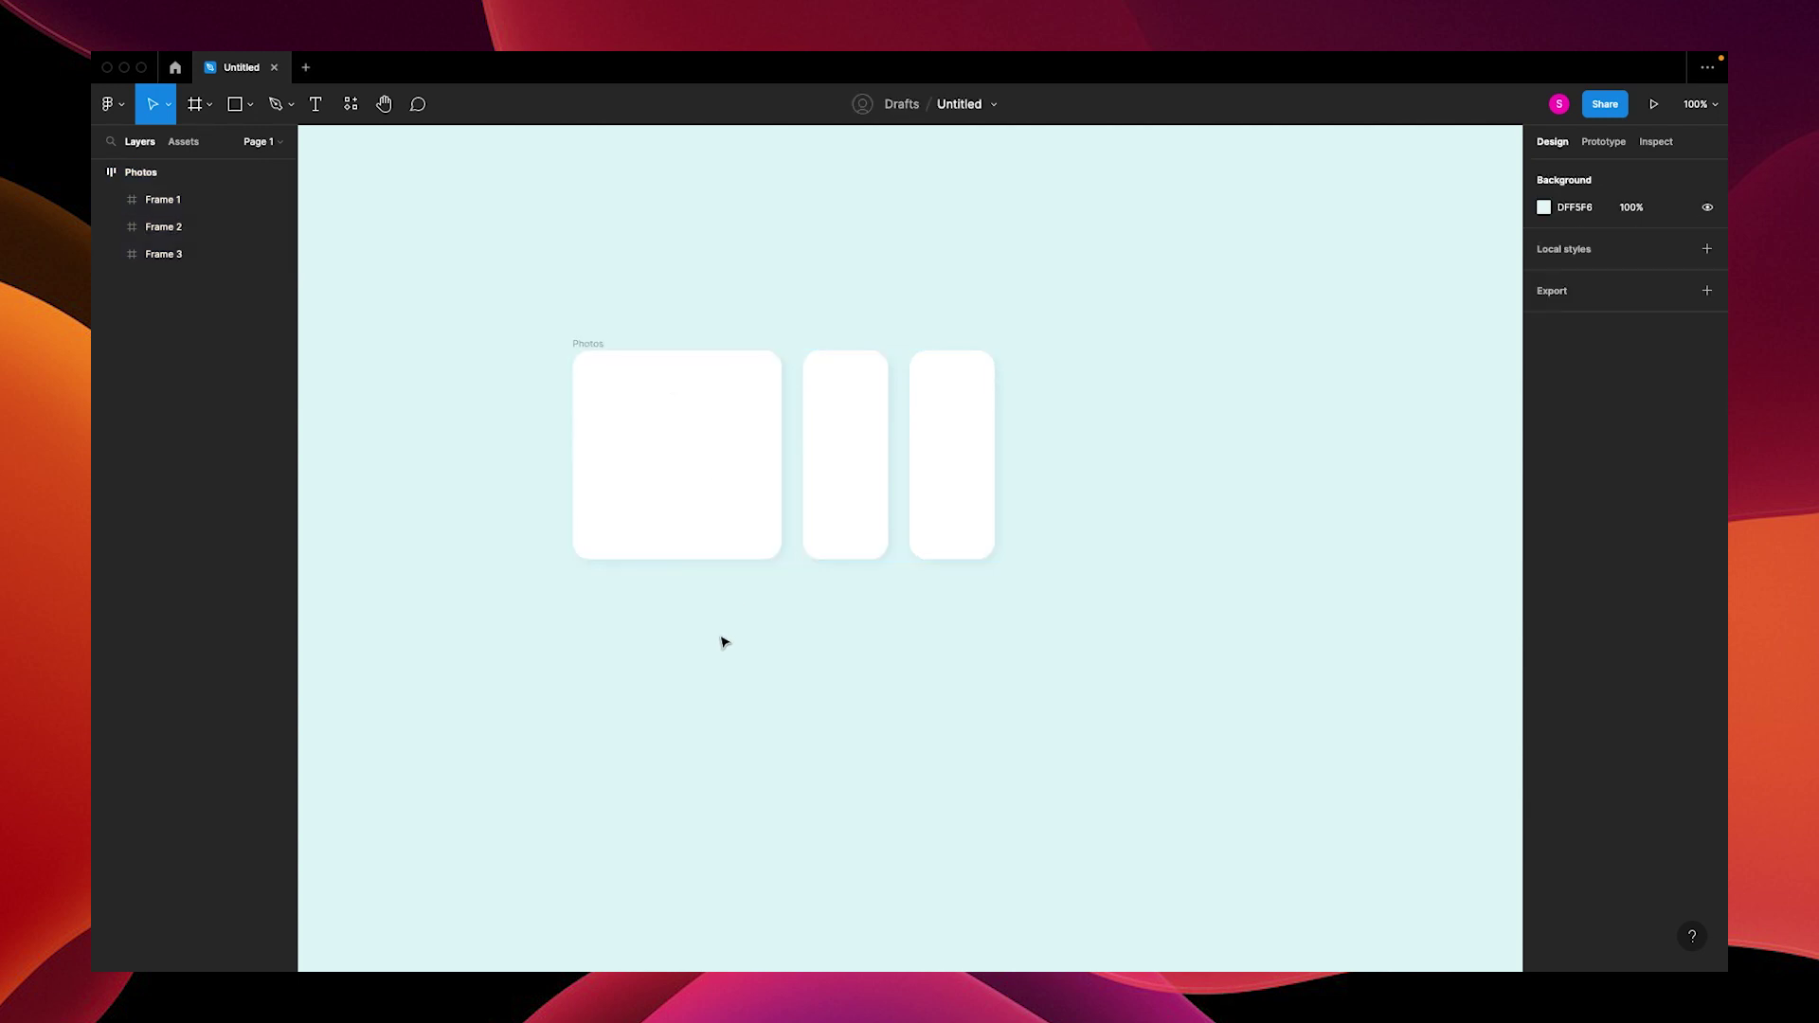
Draw a 50 × 12 rectangle with 20 corner radius below the cards
key(r)
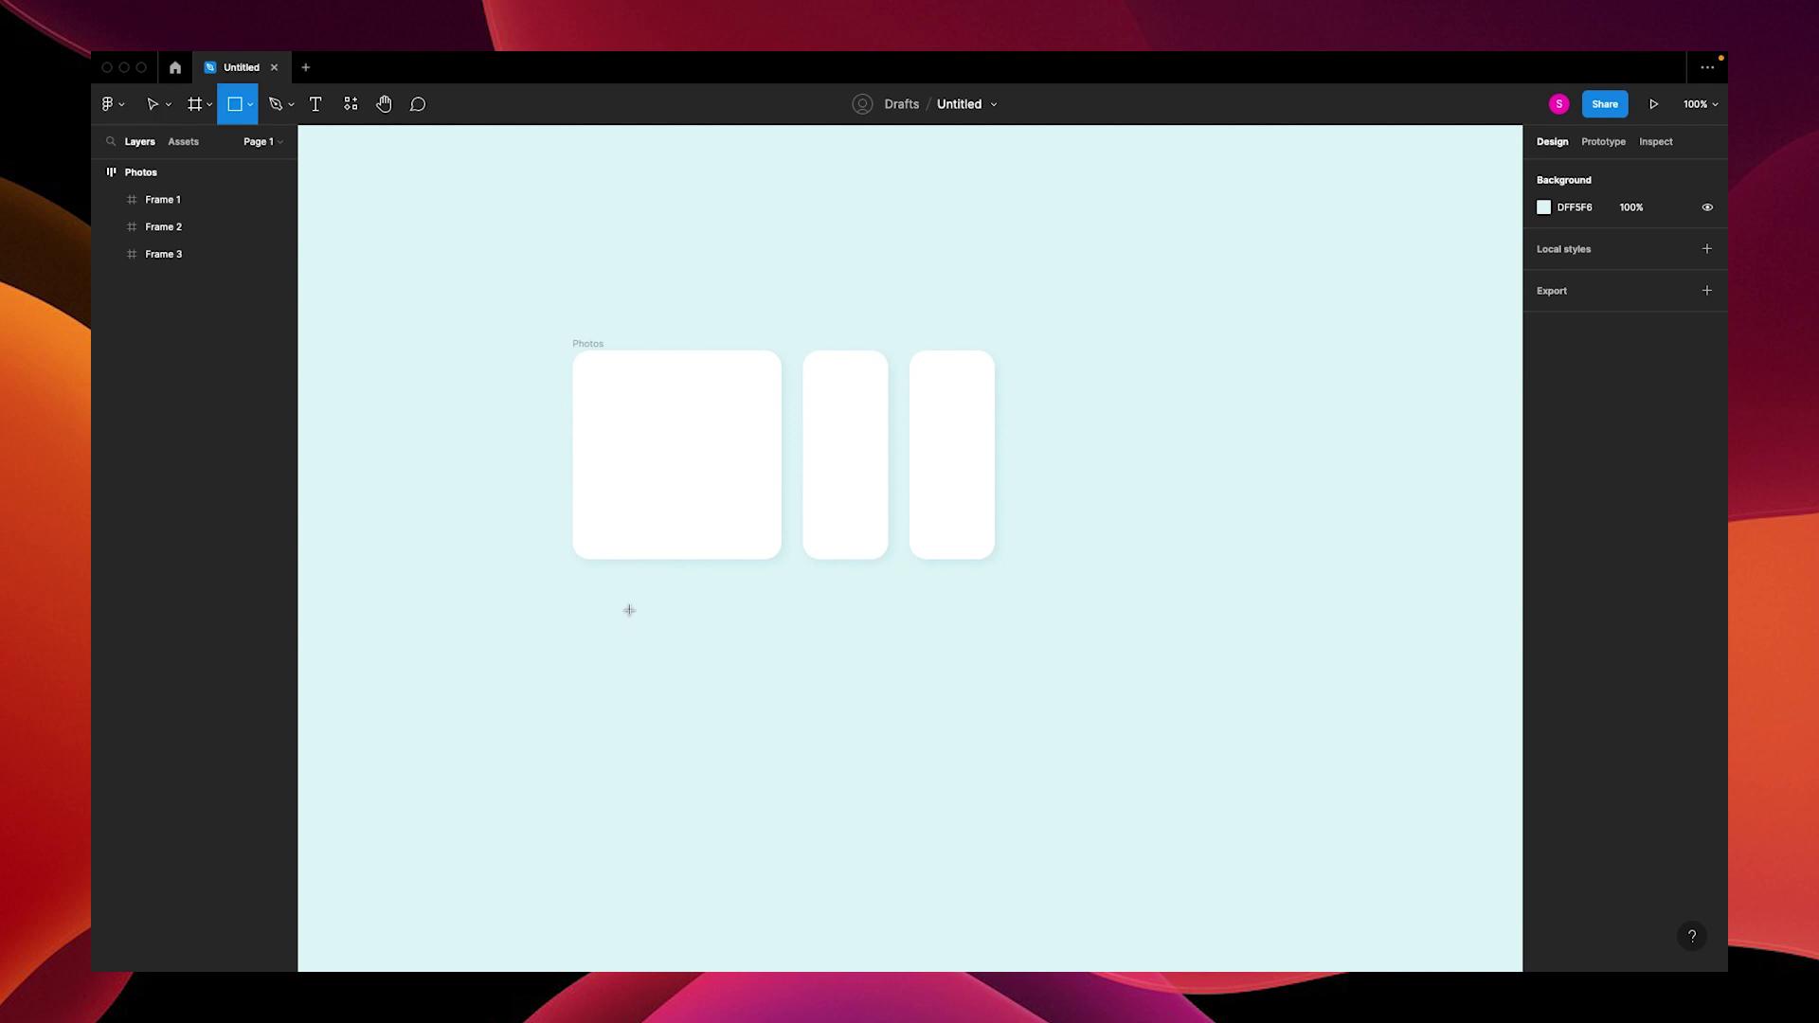
drag(572, 594, 627, 613)
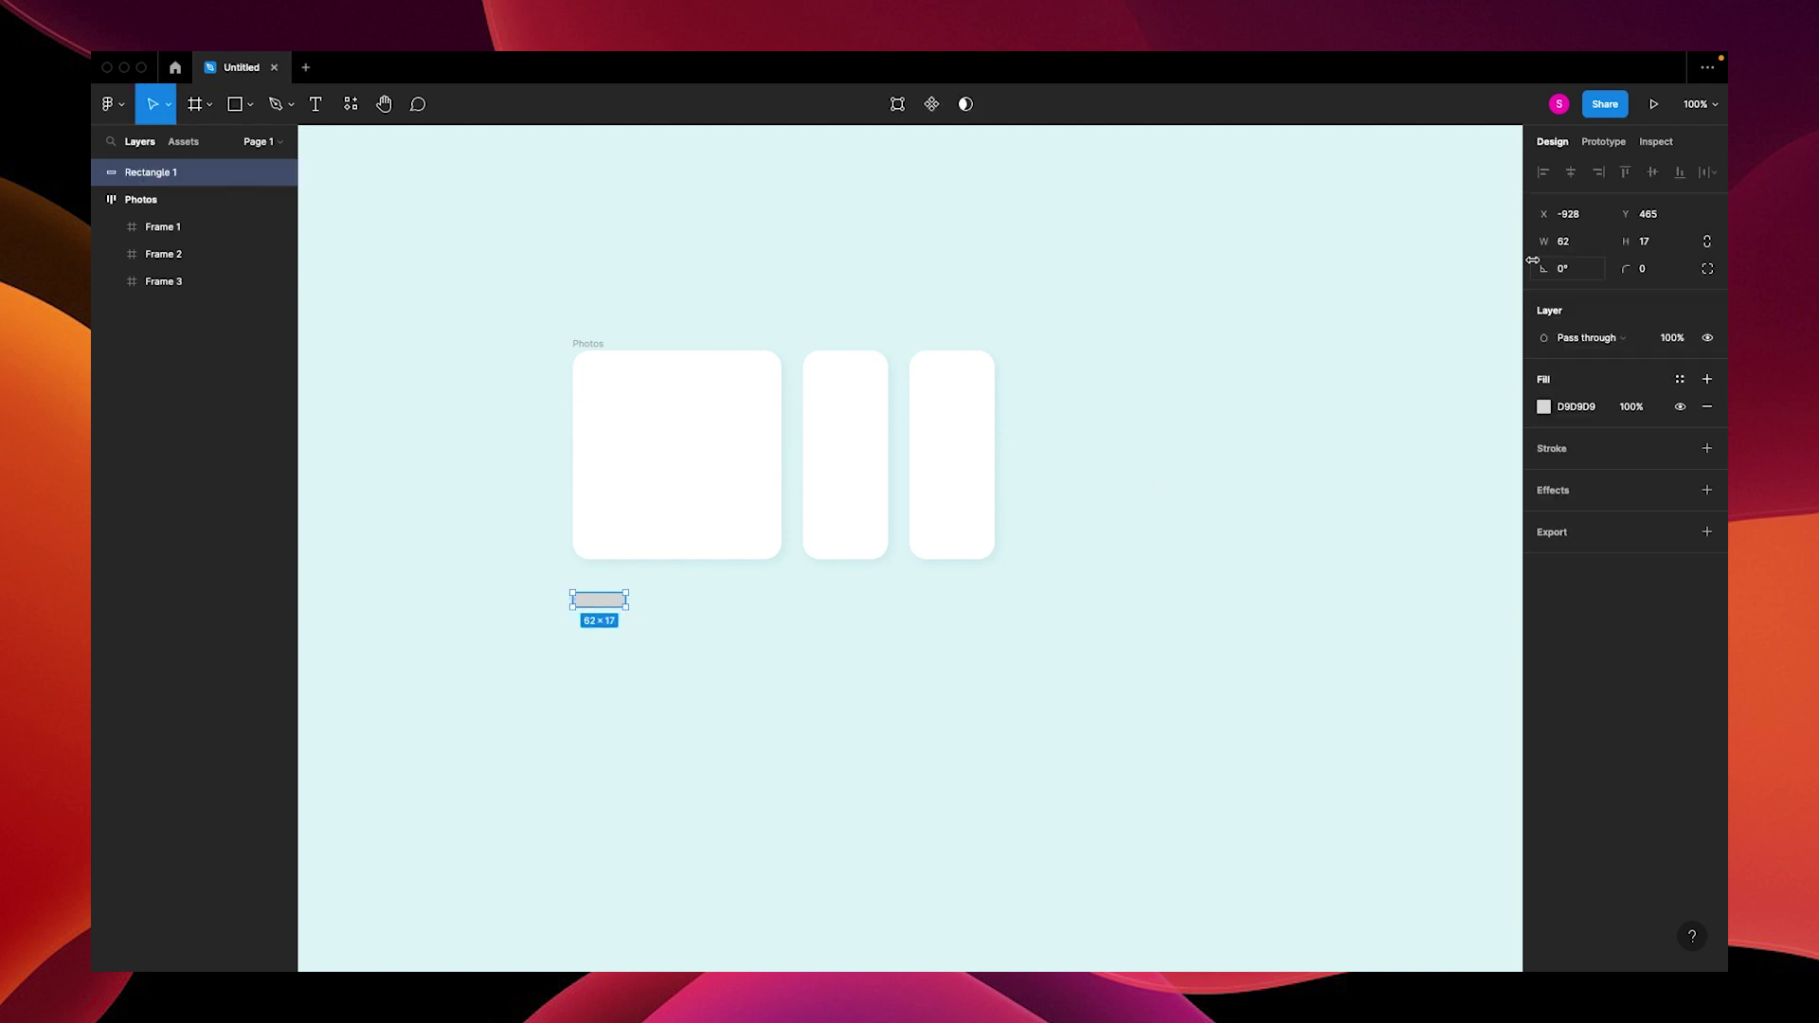
click(1571, 241)
text(50)
key(Tab)
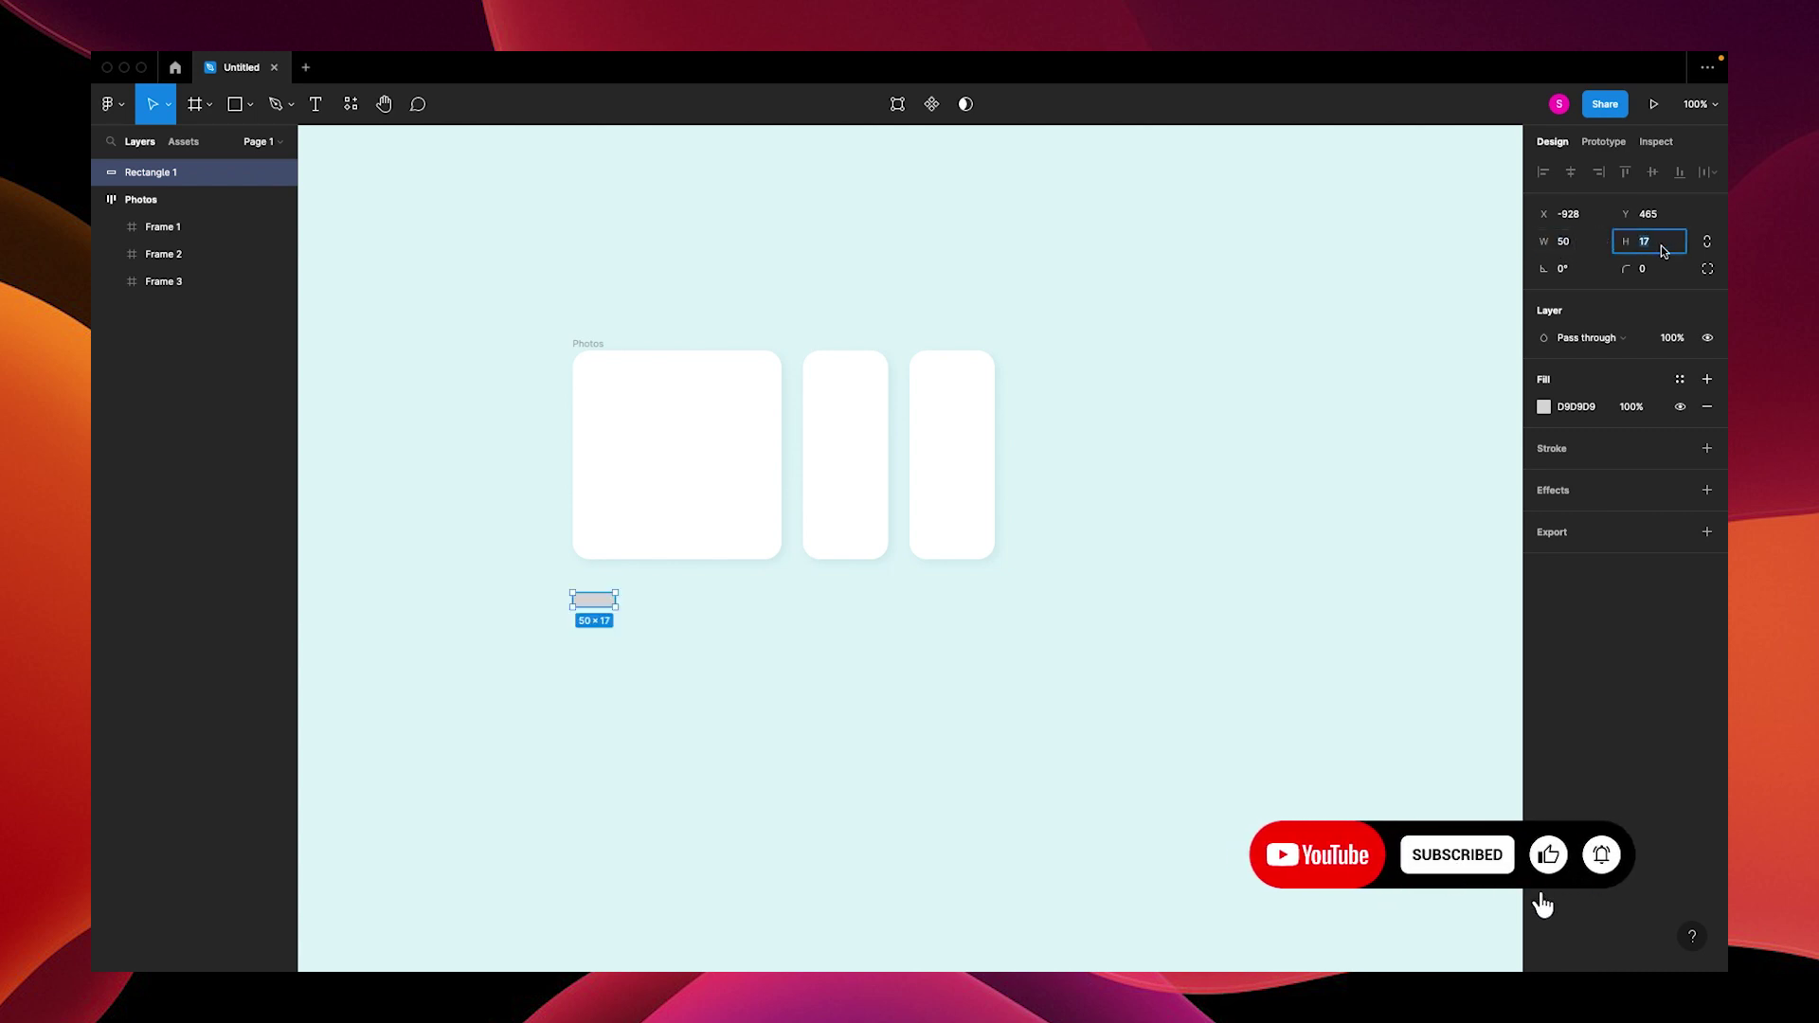
text(12)
key(Tab)
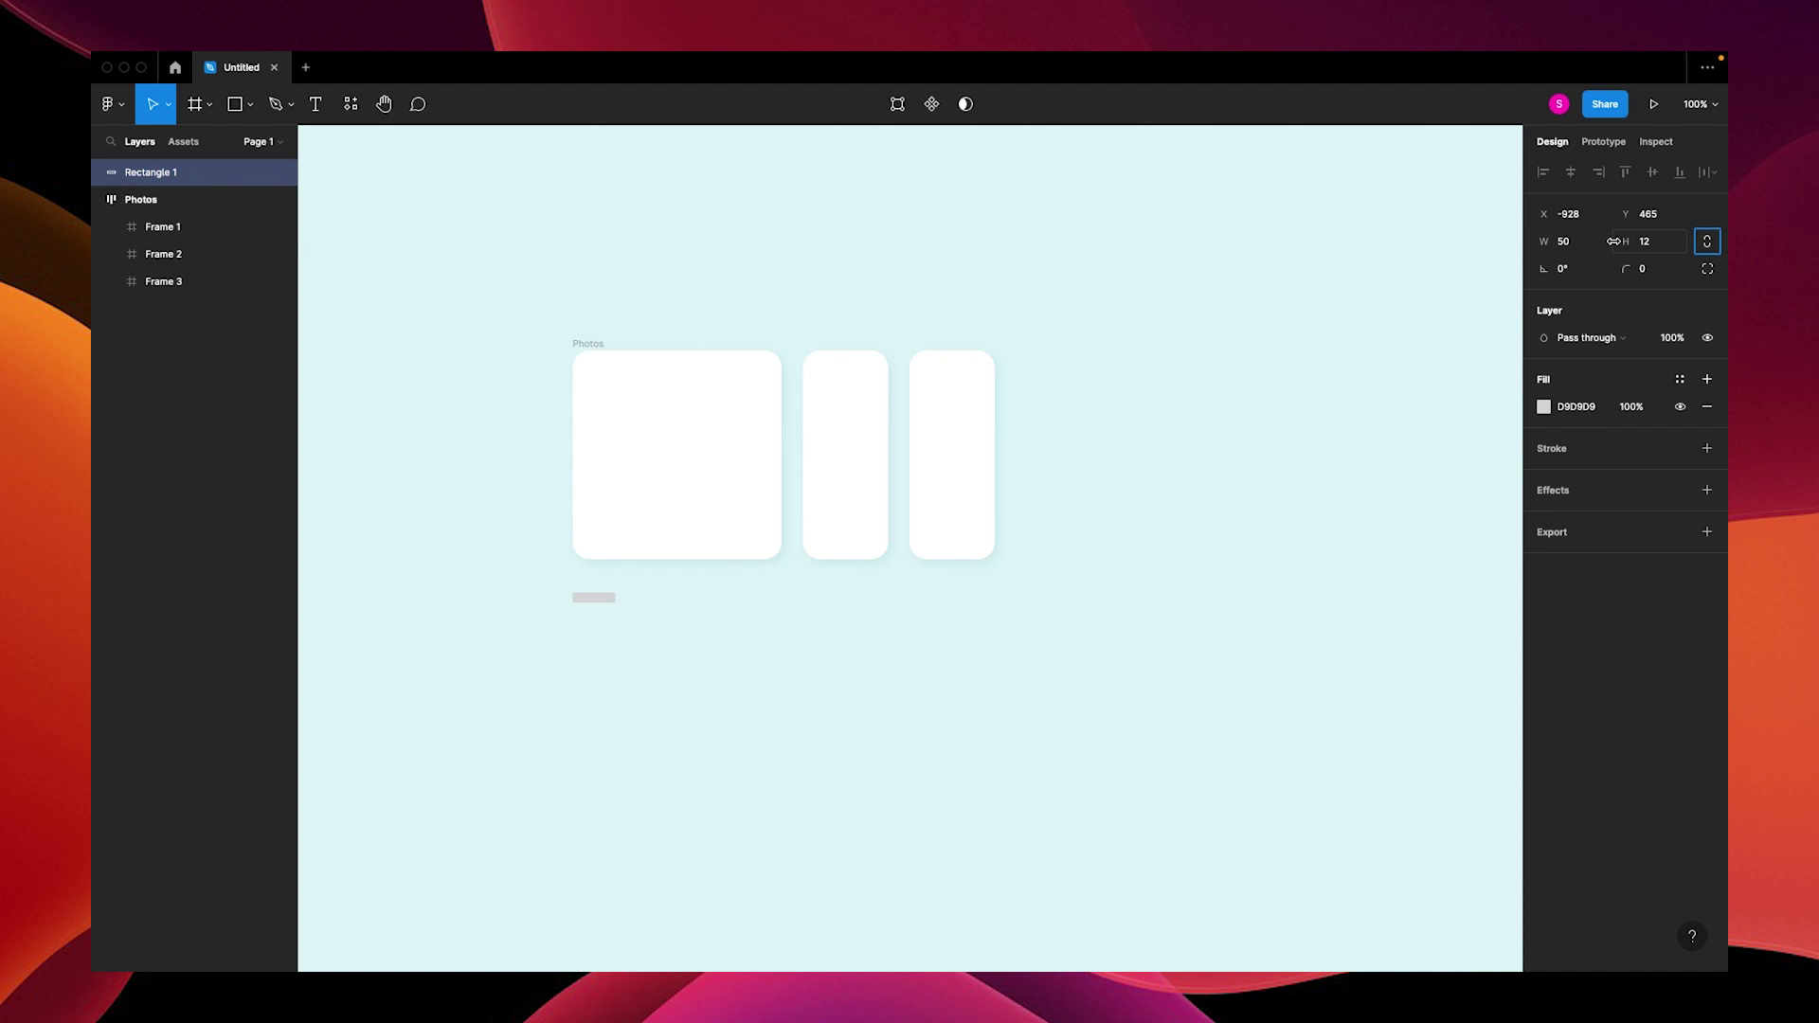
click(1642, 275)
text(20)
key(Tab)
Fill the bar with cyan 2BC8D2
click(1545, 407)
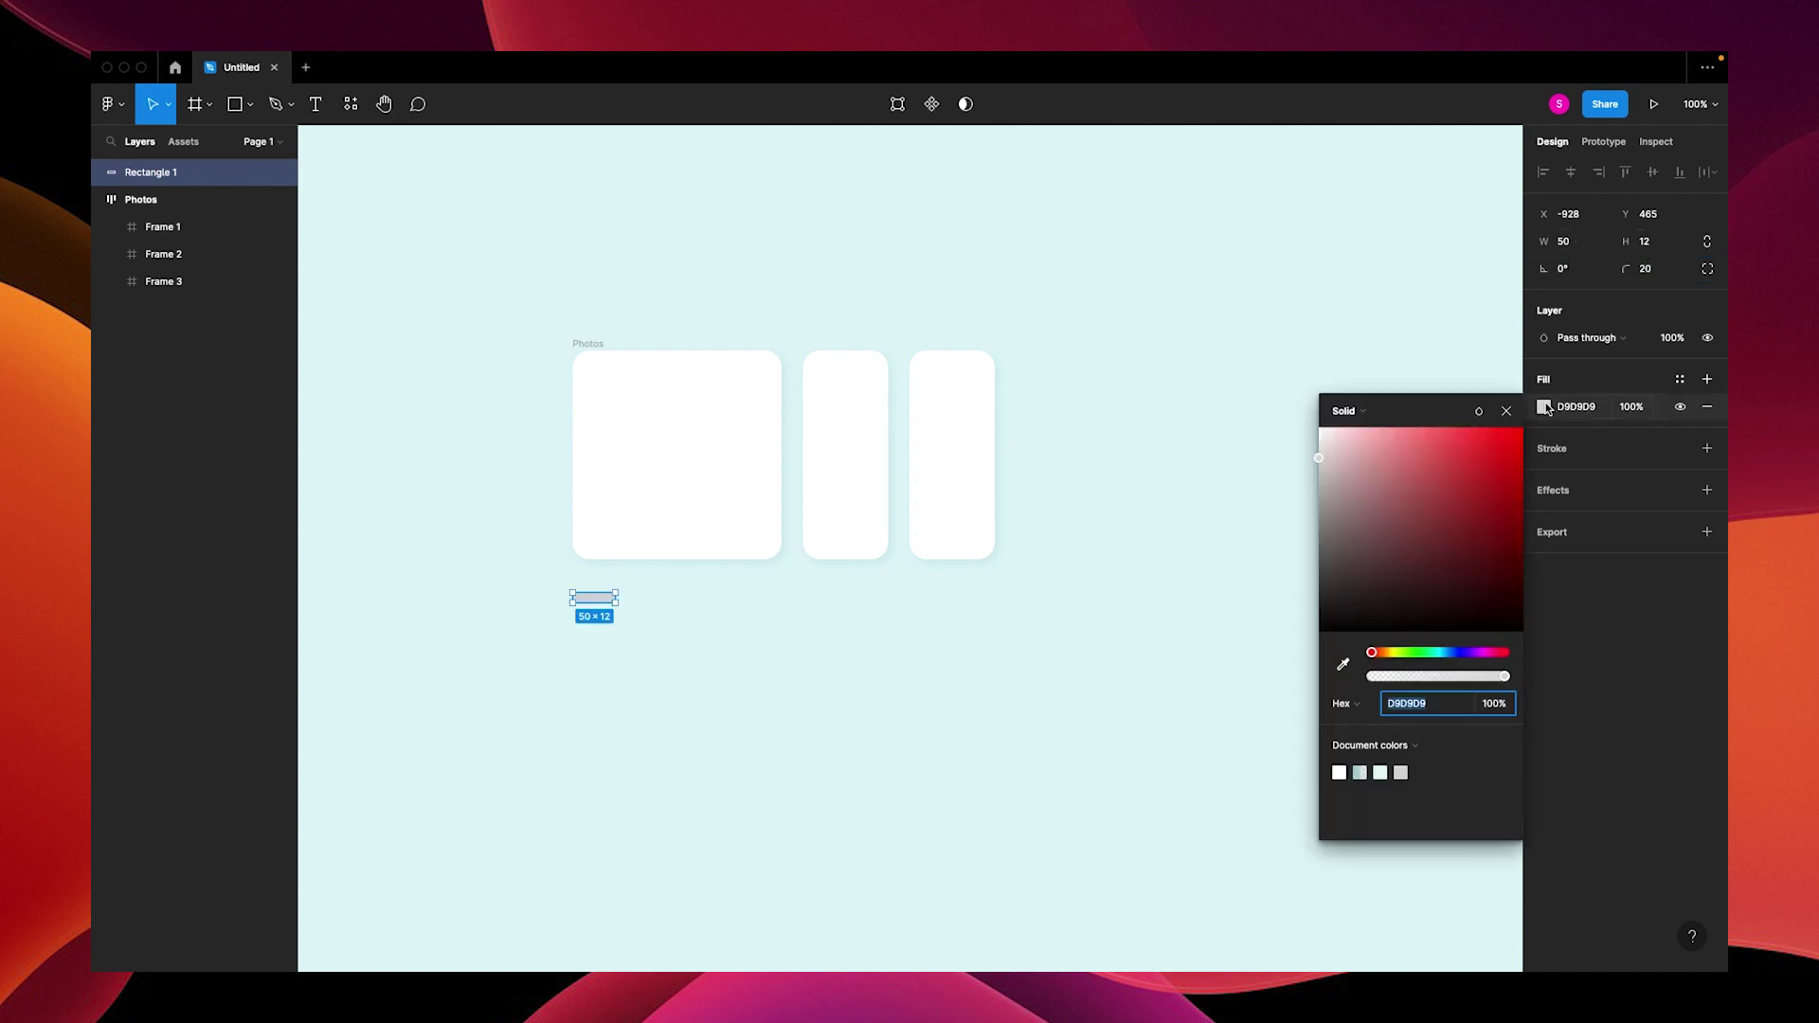
click(1387, 773)
drag(1387, 496, 1481, 466)
click(1505, 413)
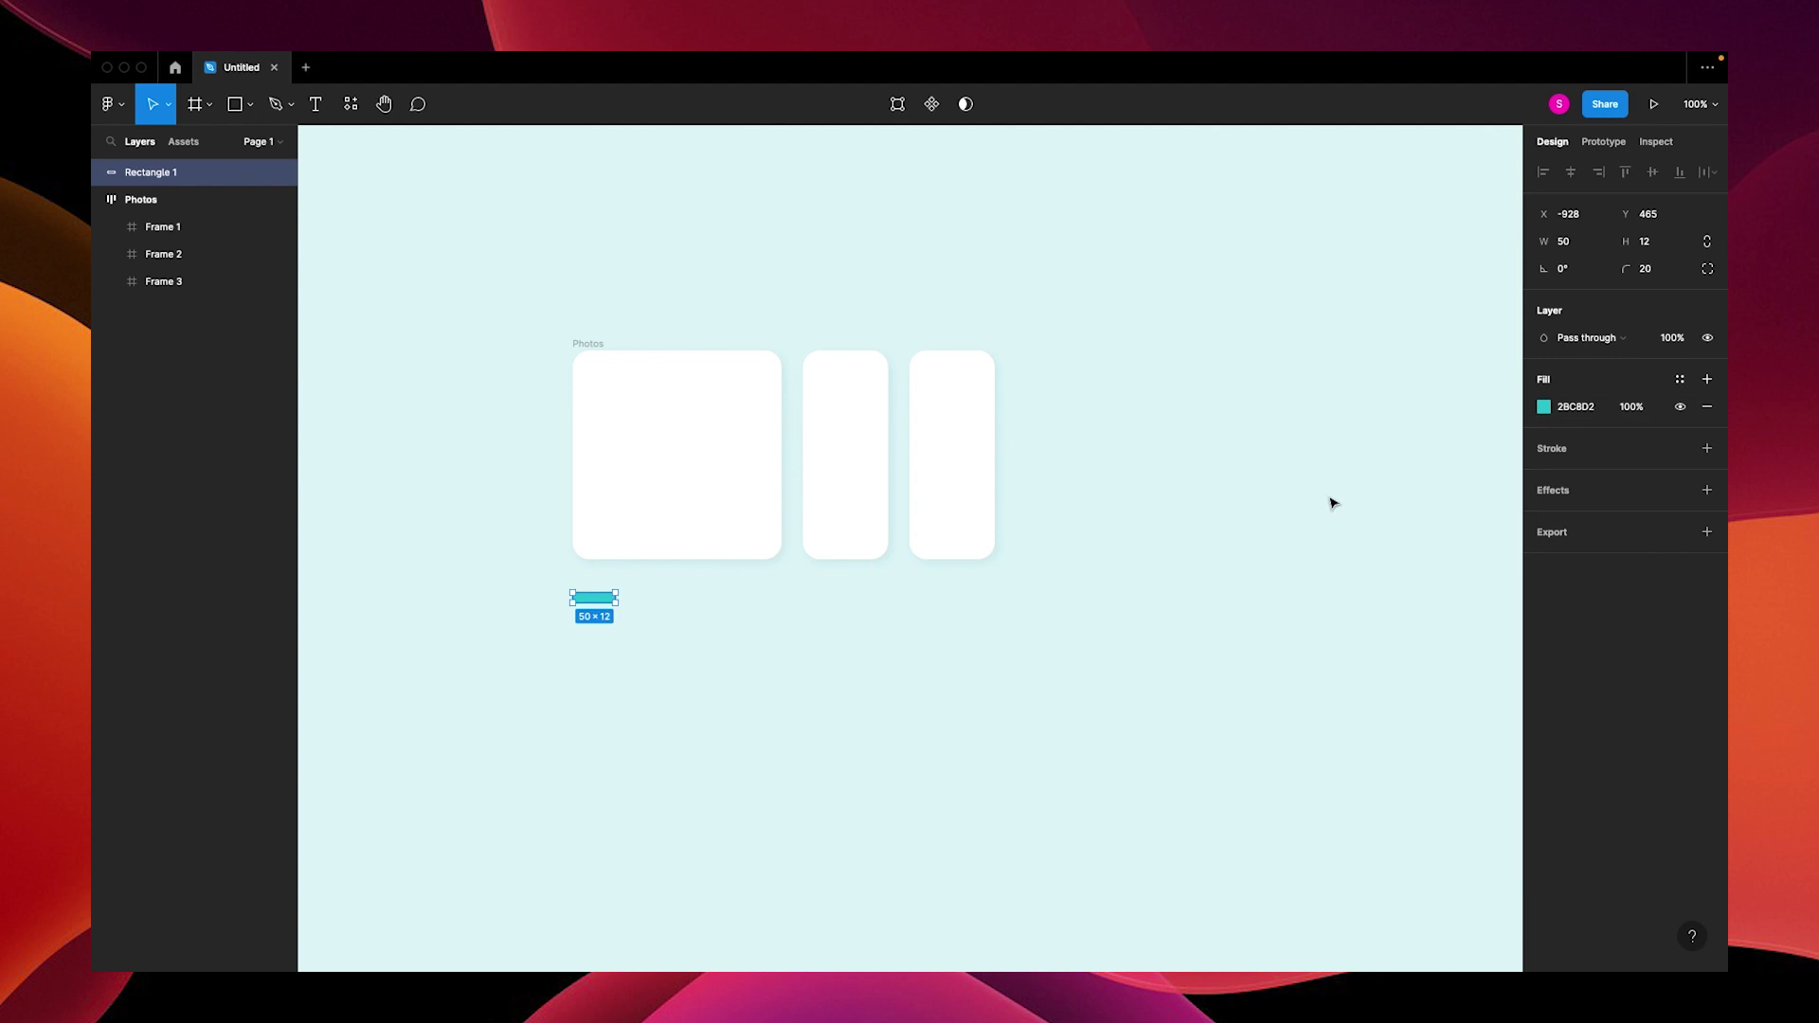
Duplicate the bar, wrap both in auto layout, and narrow the second bar to 20
drag(593, 599, 655, 601)
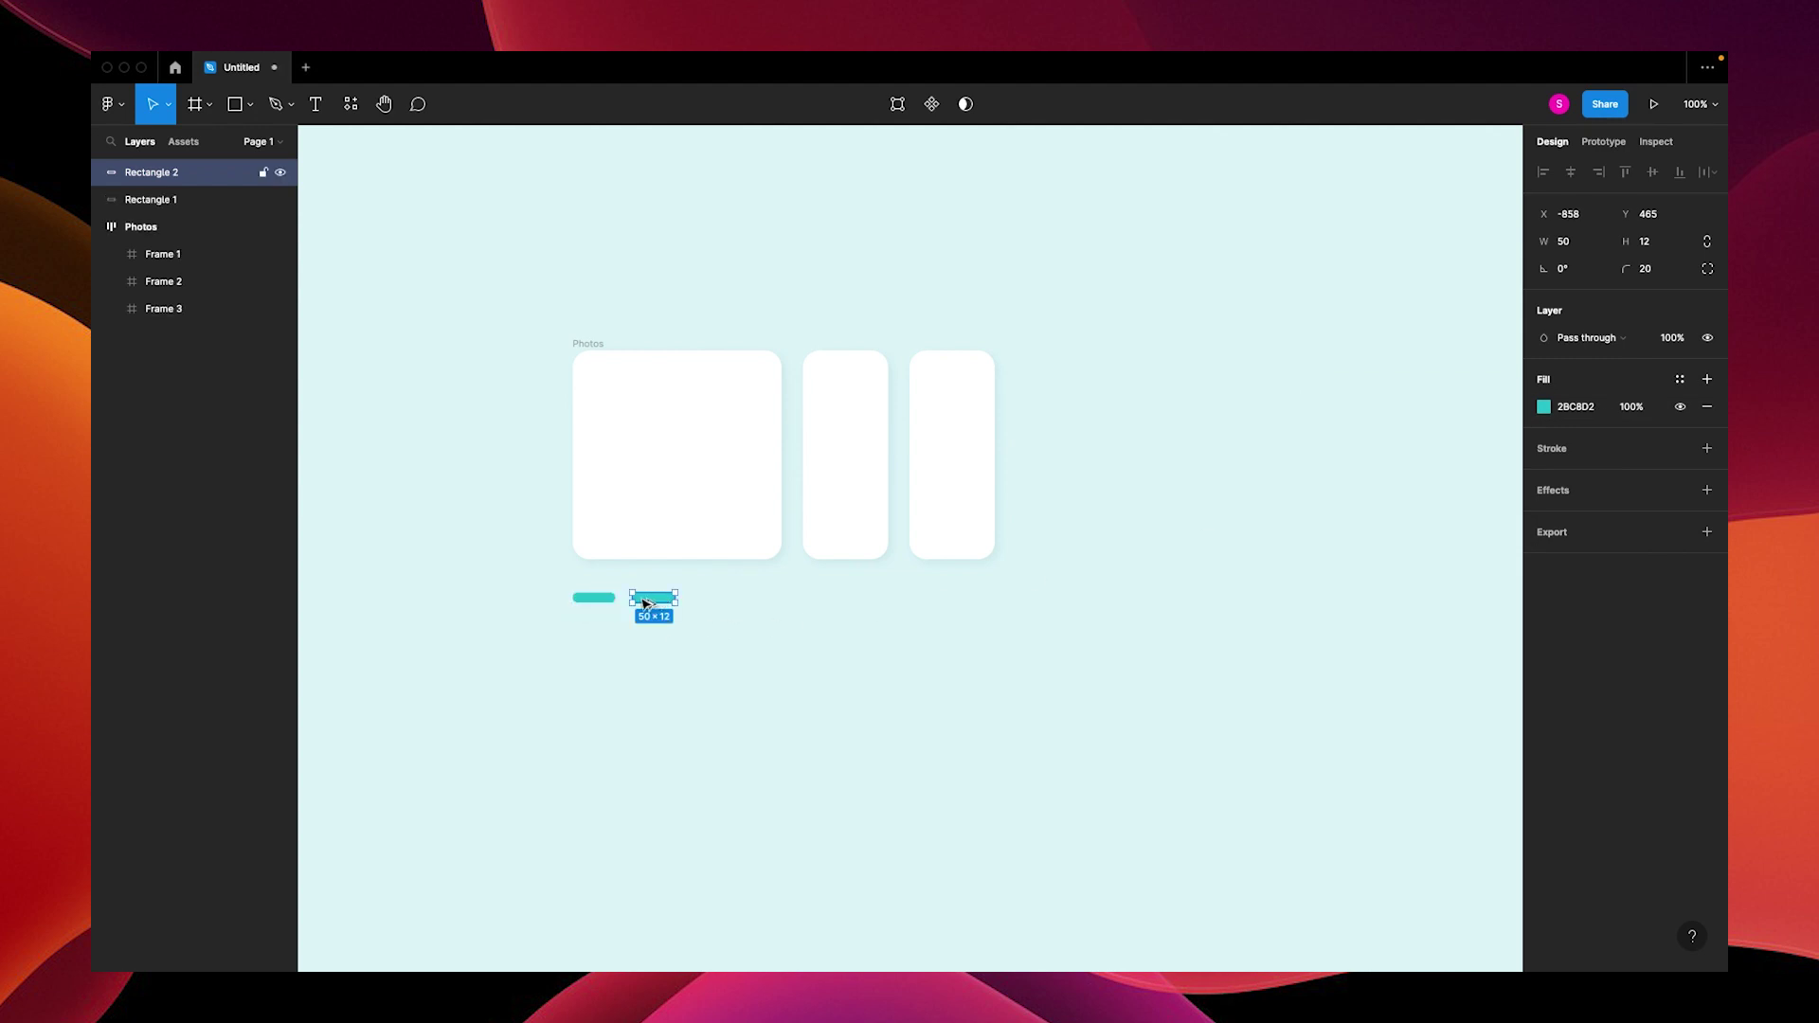
shift+click(584, 599)
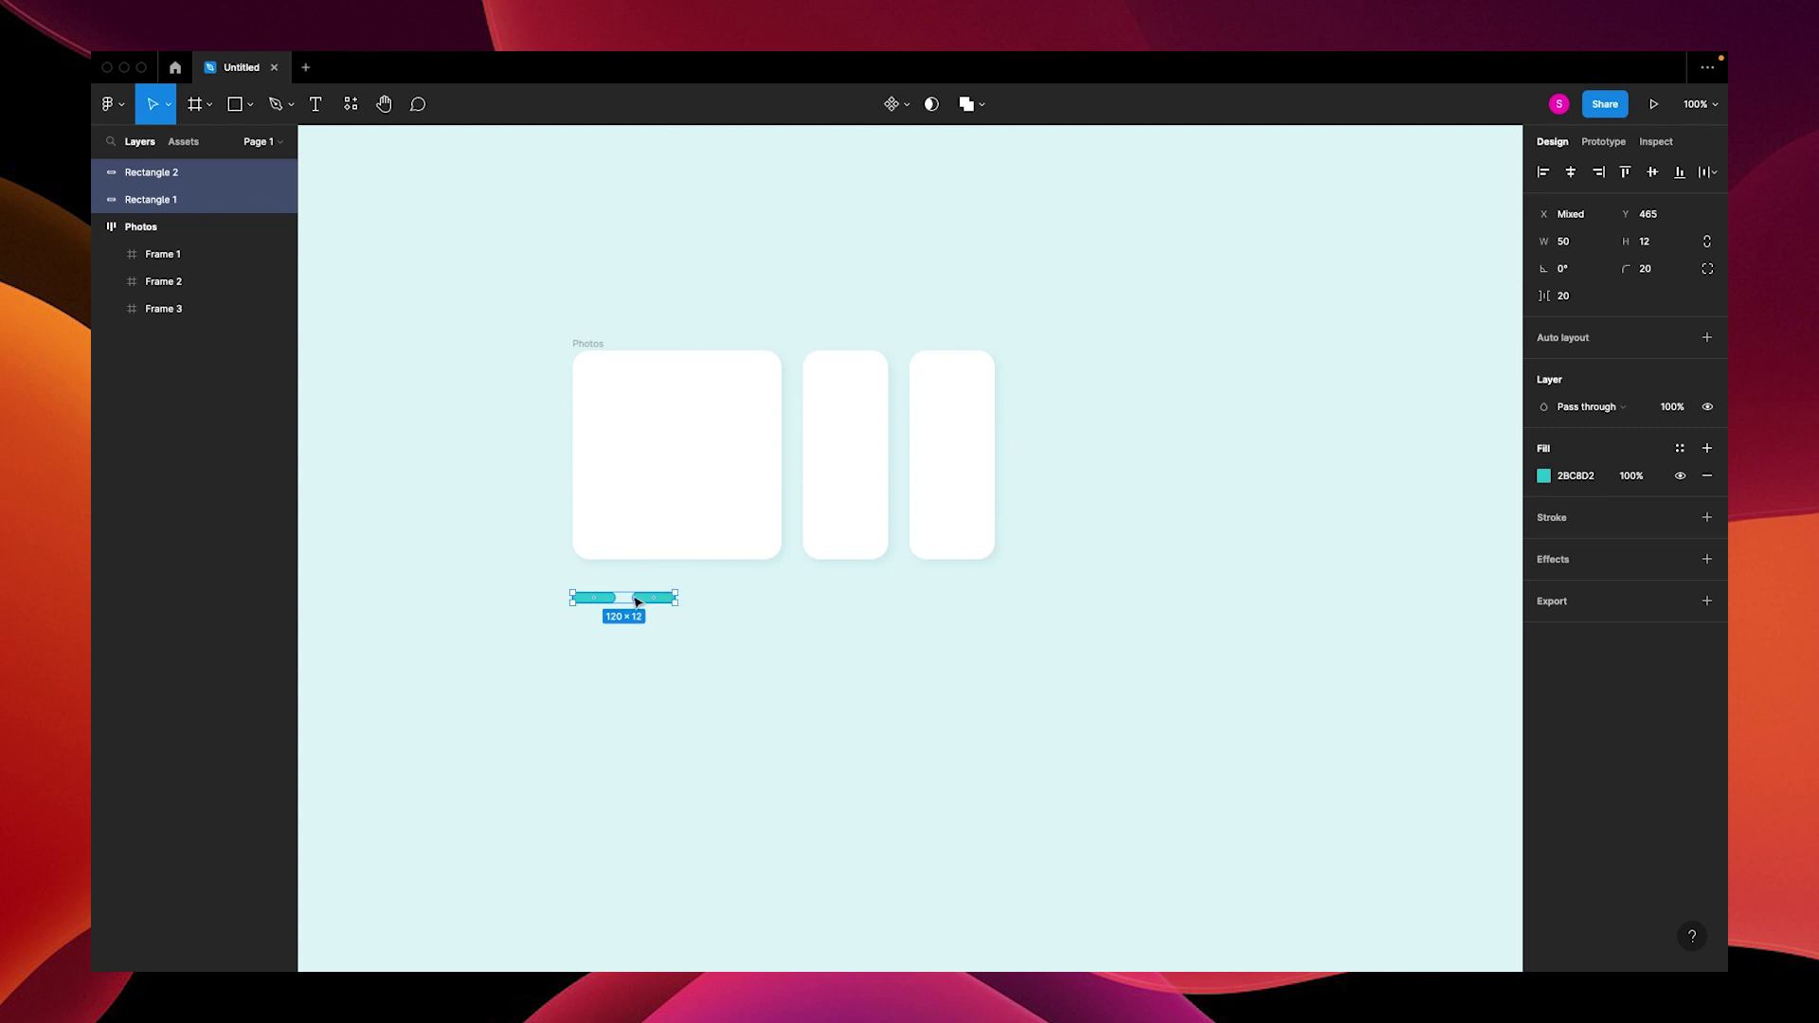
key(shift+a)
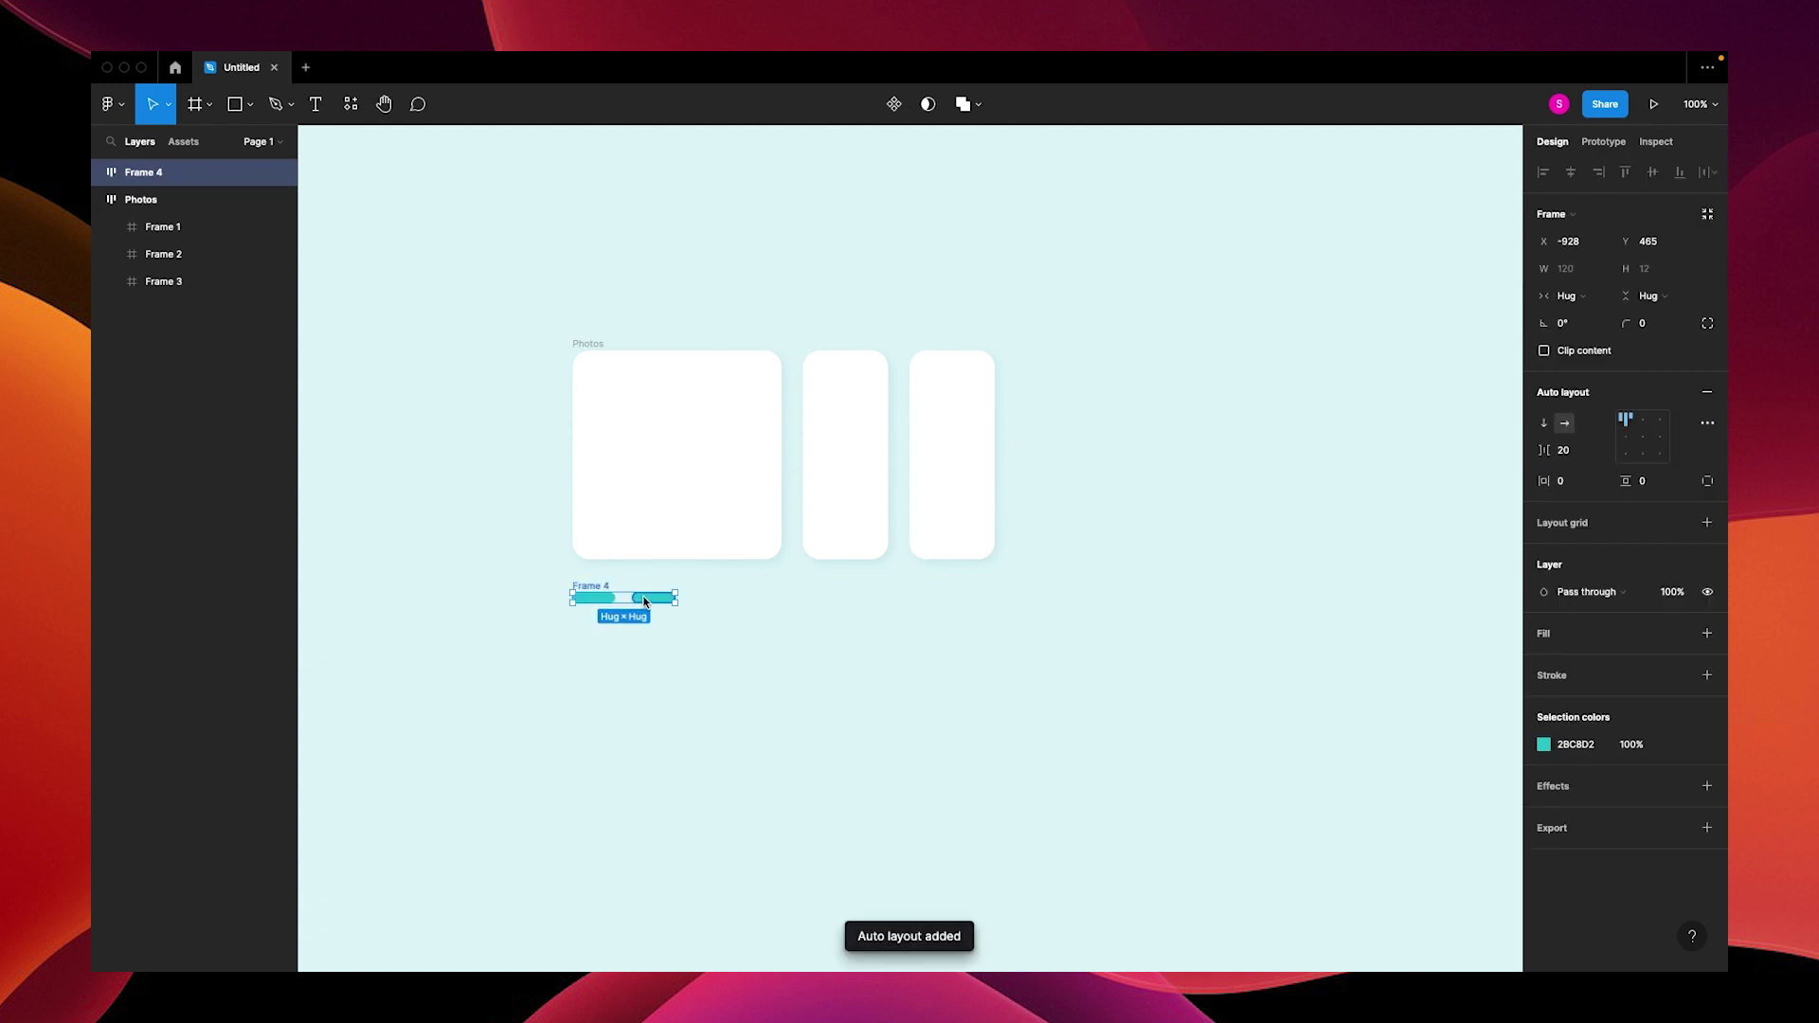
click(645, 599)
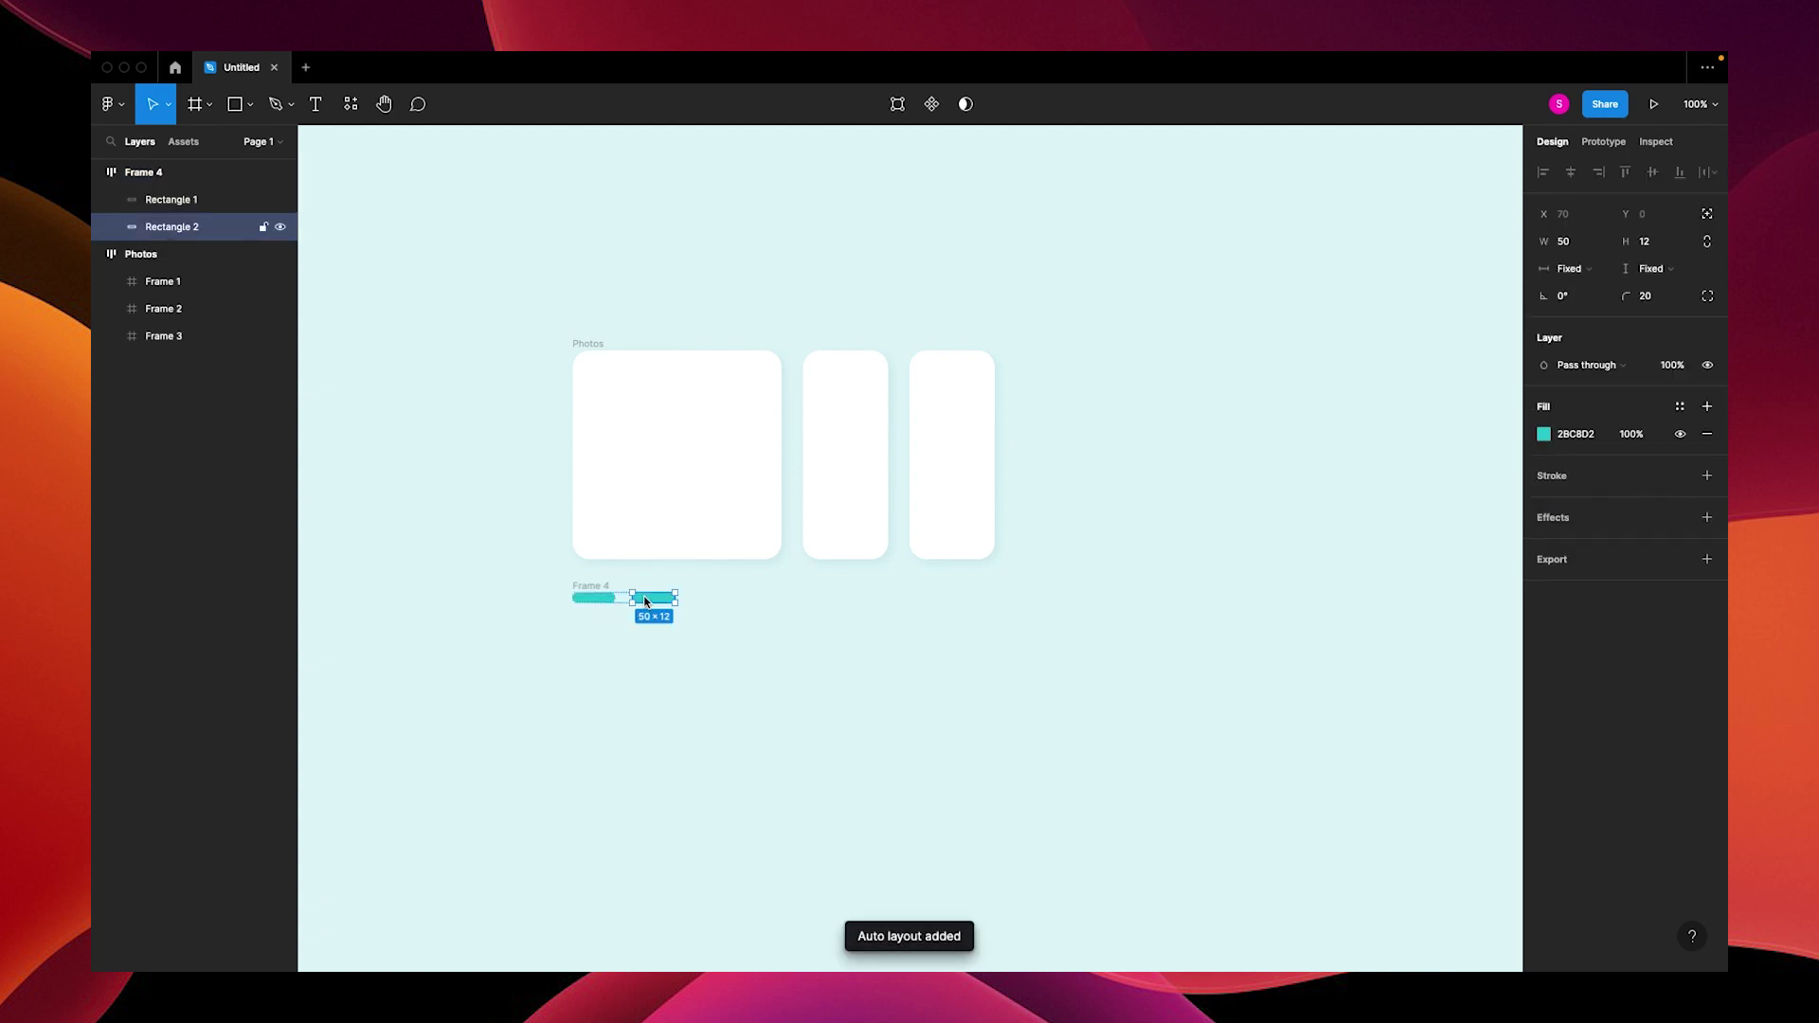
click(1580, 241)
text(20)
key(Tab)
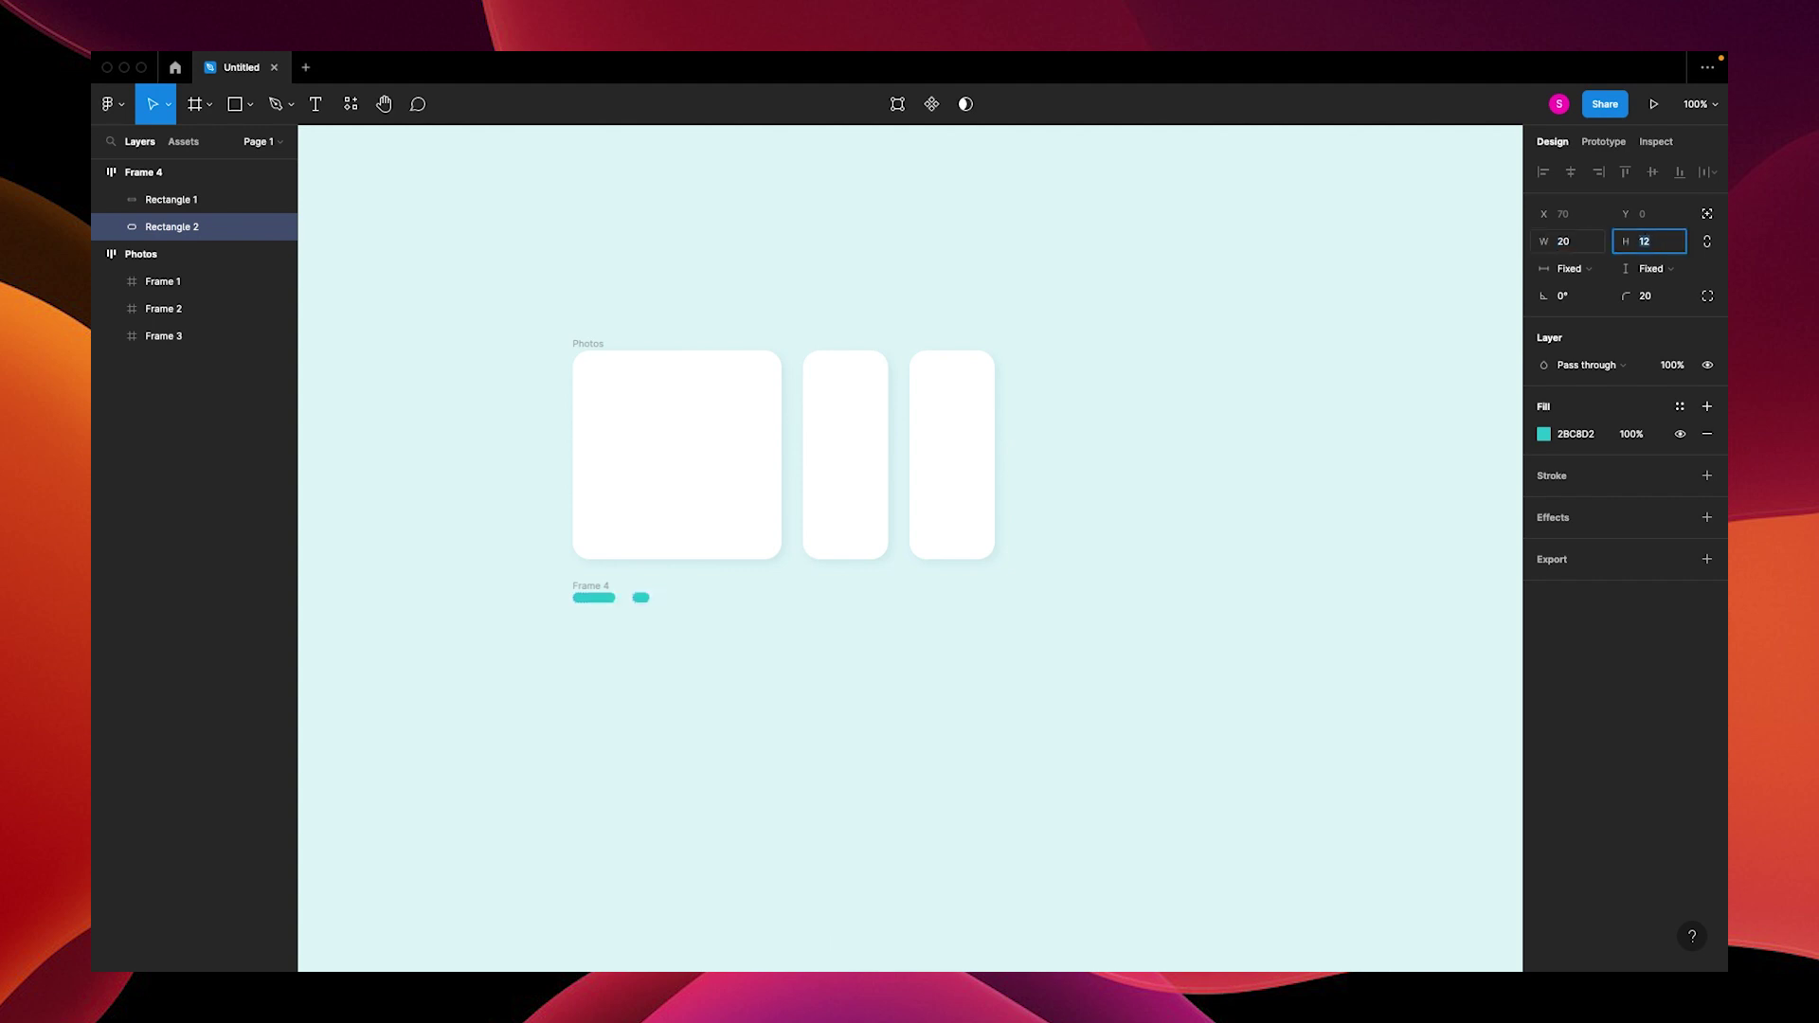
Name the bars frame 'Bars', set 12 px spacing, and add a third 20 px bar
click(589, 588)
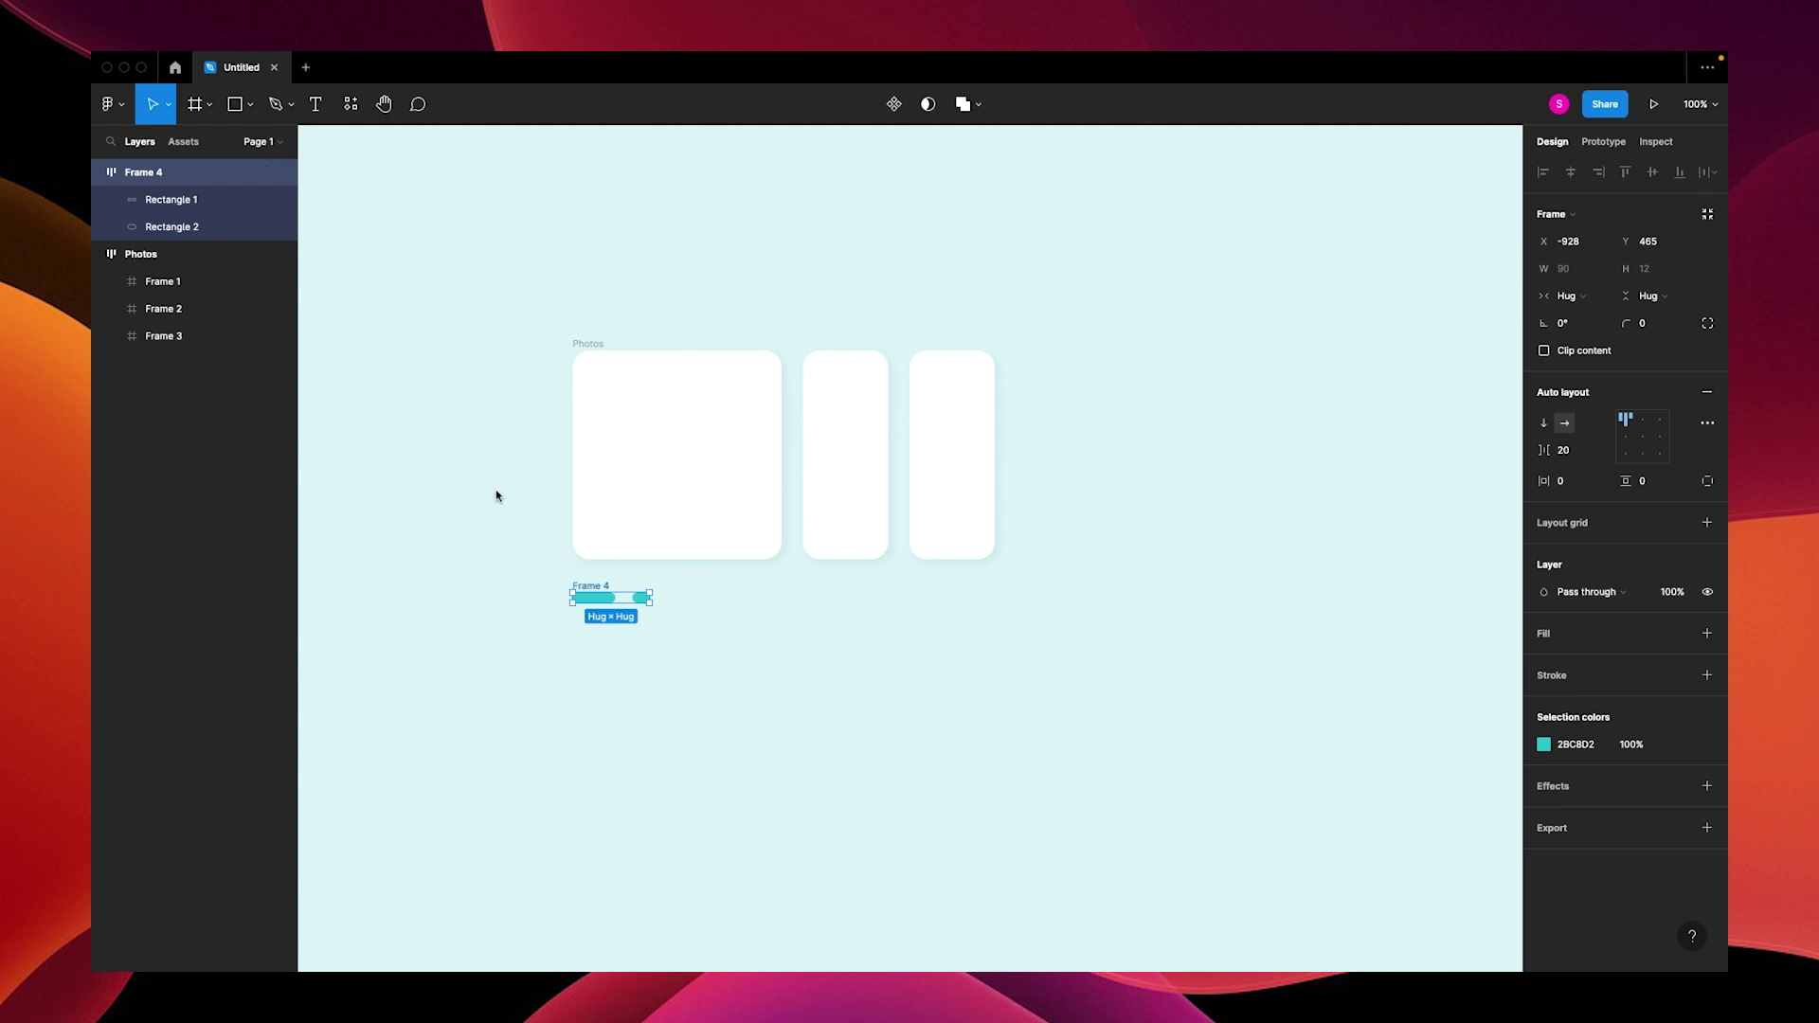
double_click(142, 172)
text(Bars)
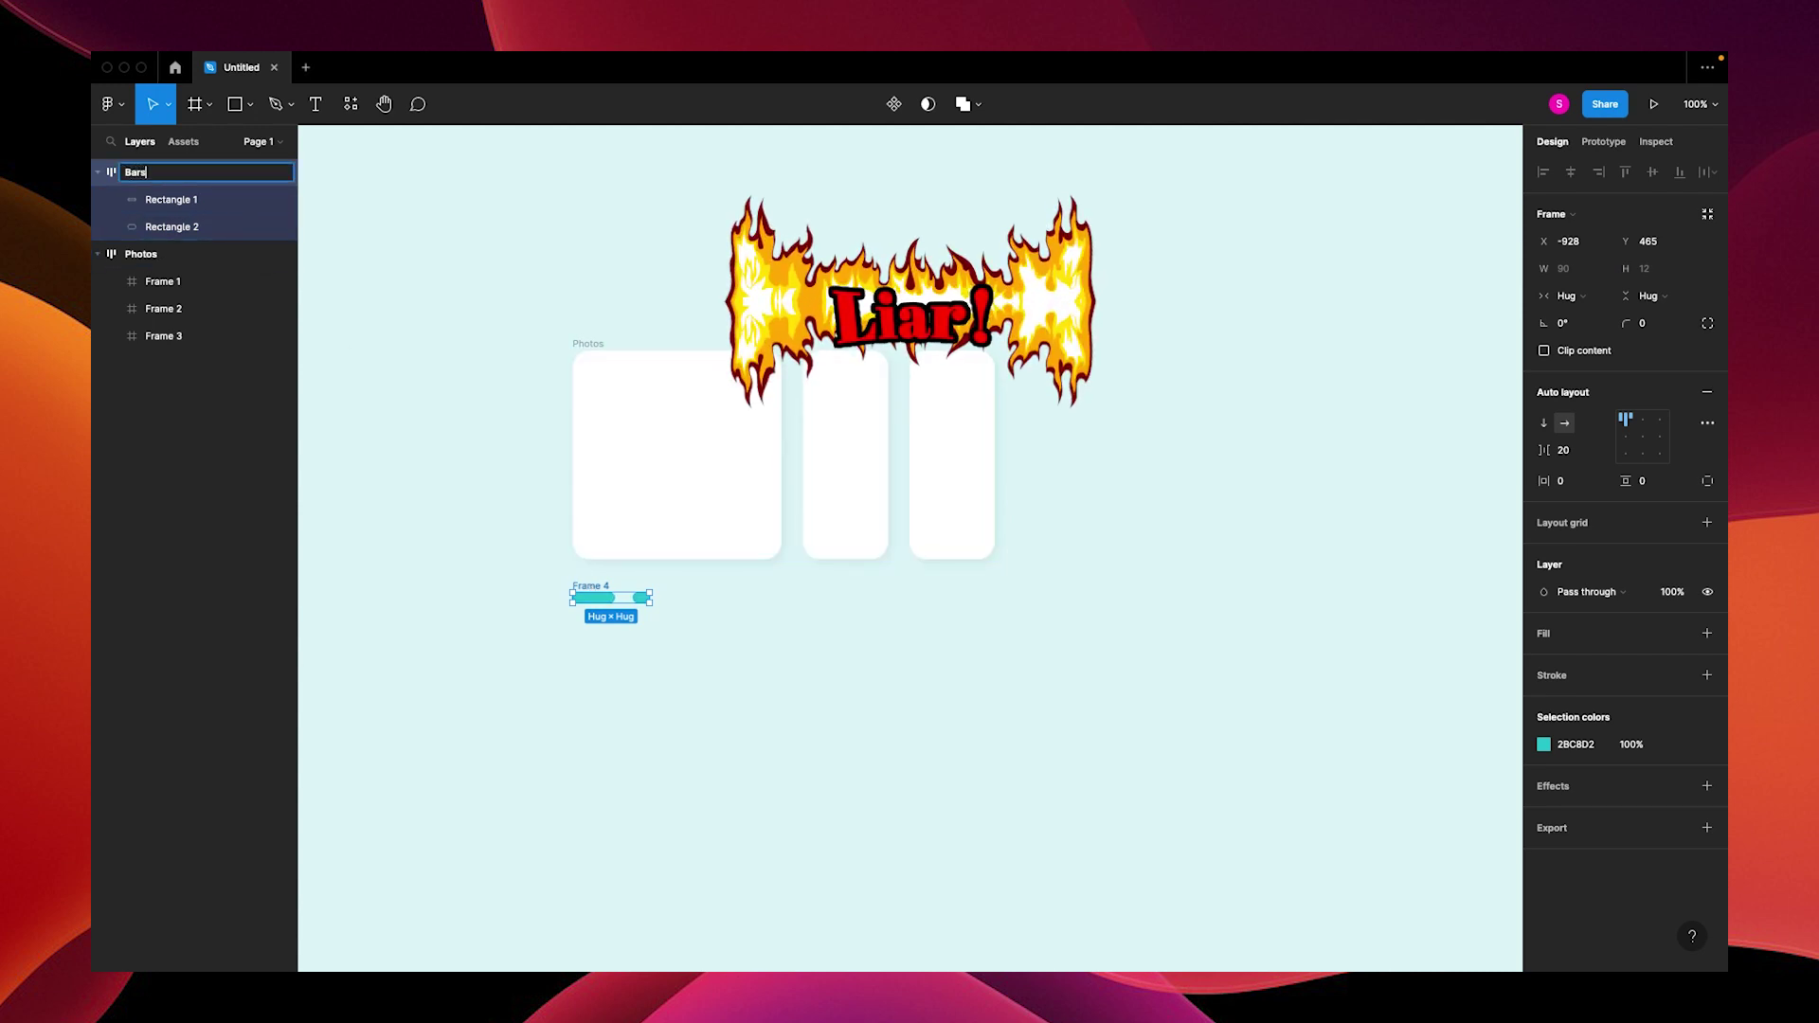
key(Return)
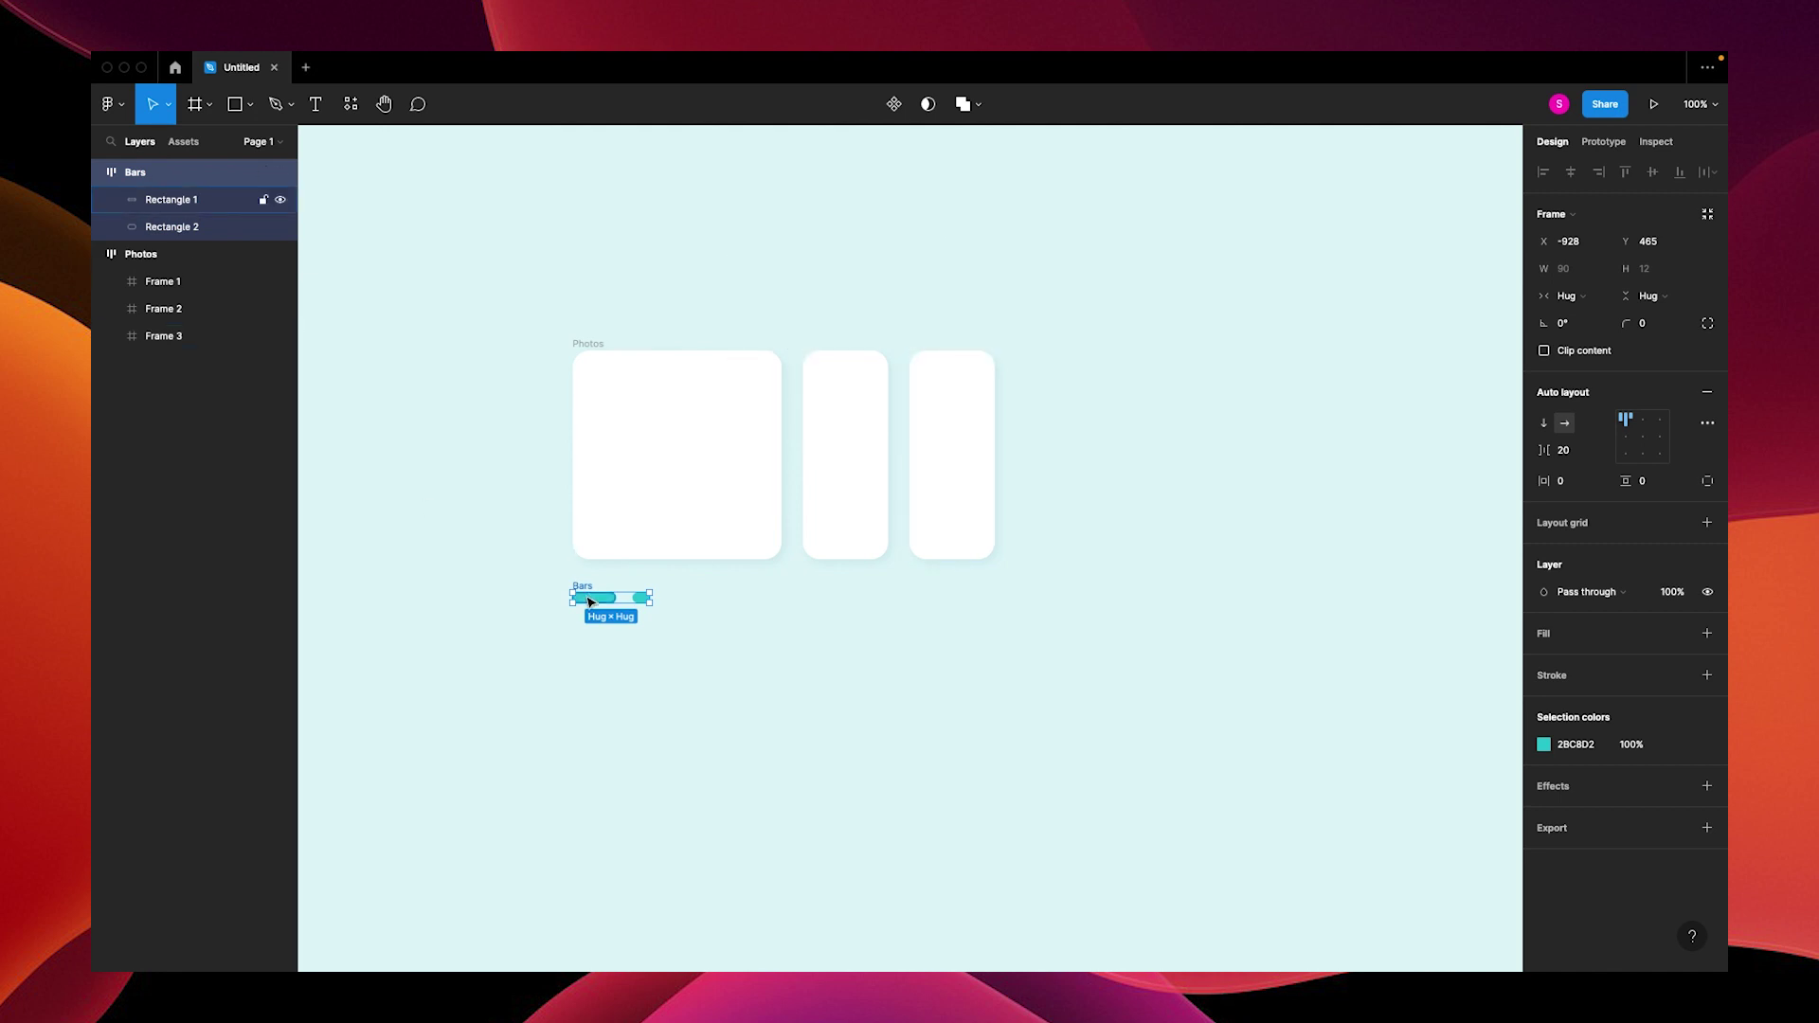
click(1577, 457)
key(Tab)
click(631, 600)
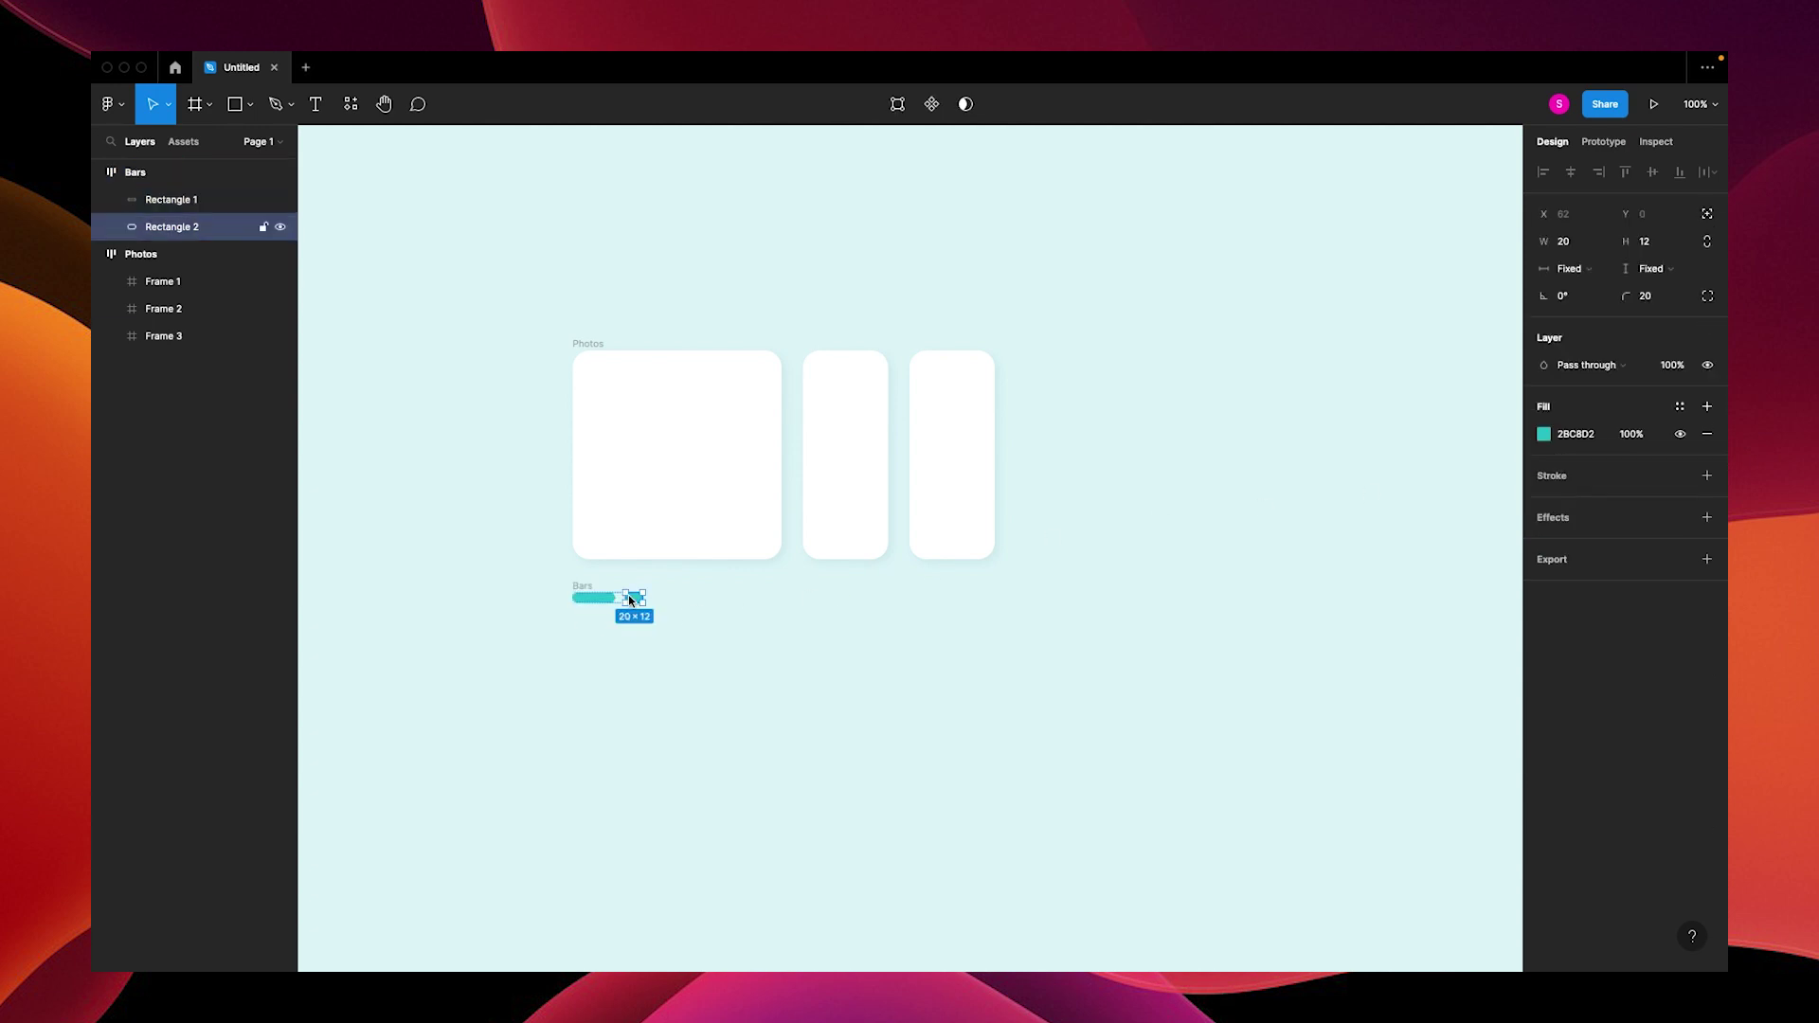
key(super+d)
click(787, 633)
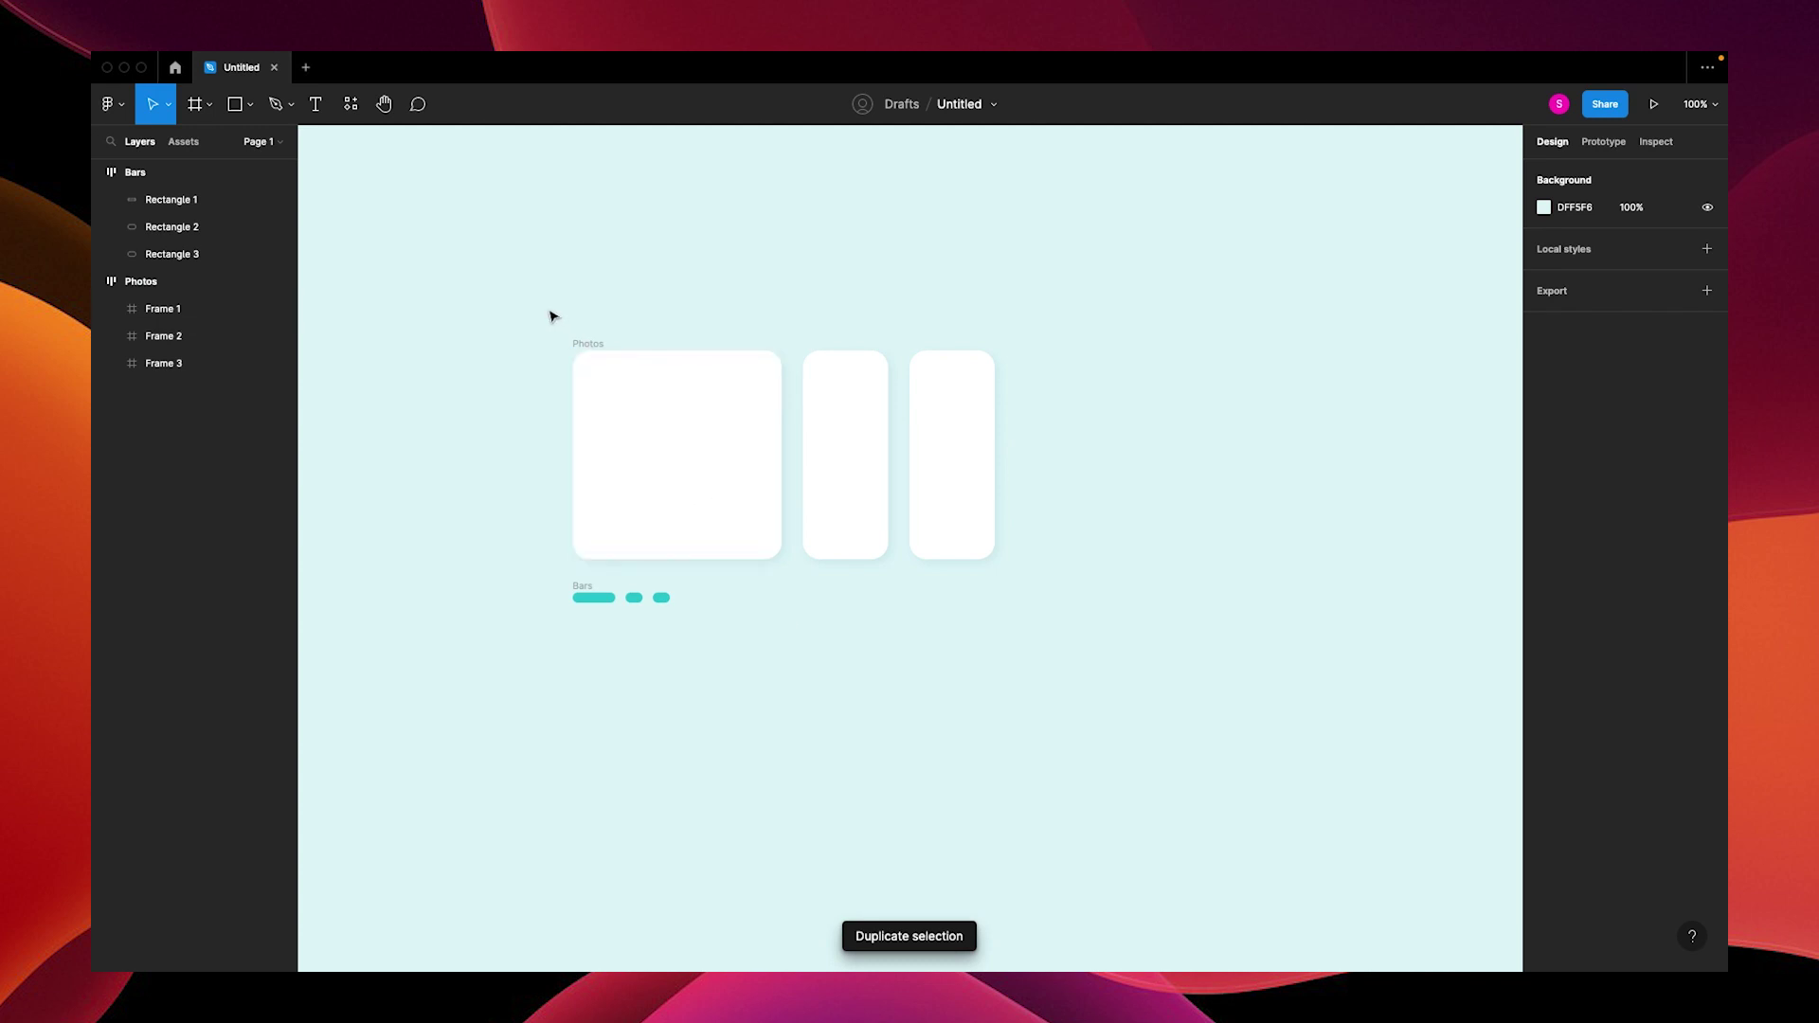
Wrap Photos and Bars together in a new frame, Frame 4
drag(548, 309, 1068, 642)
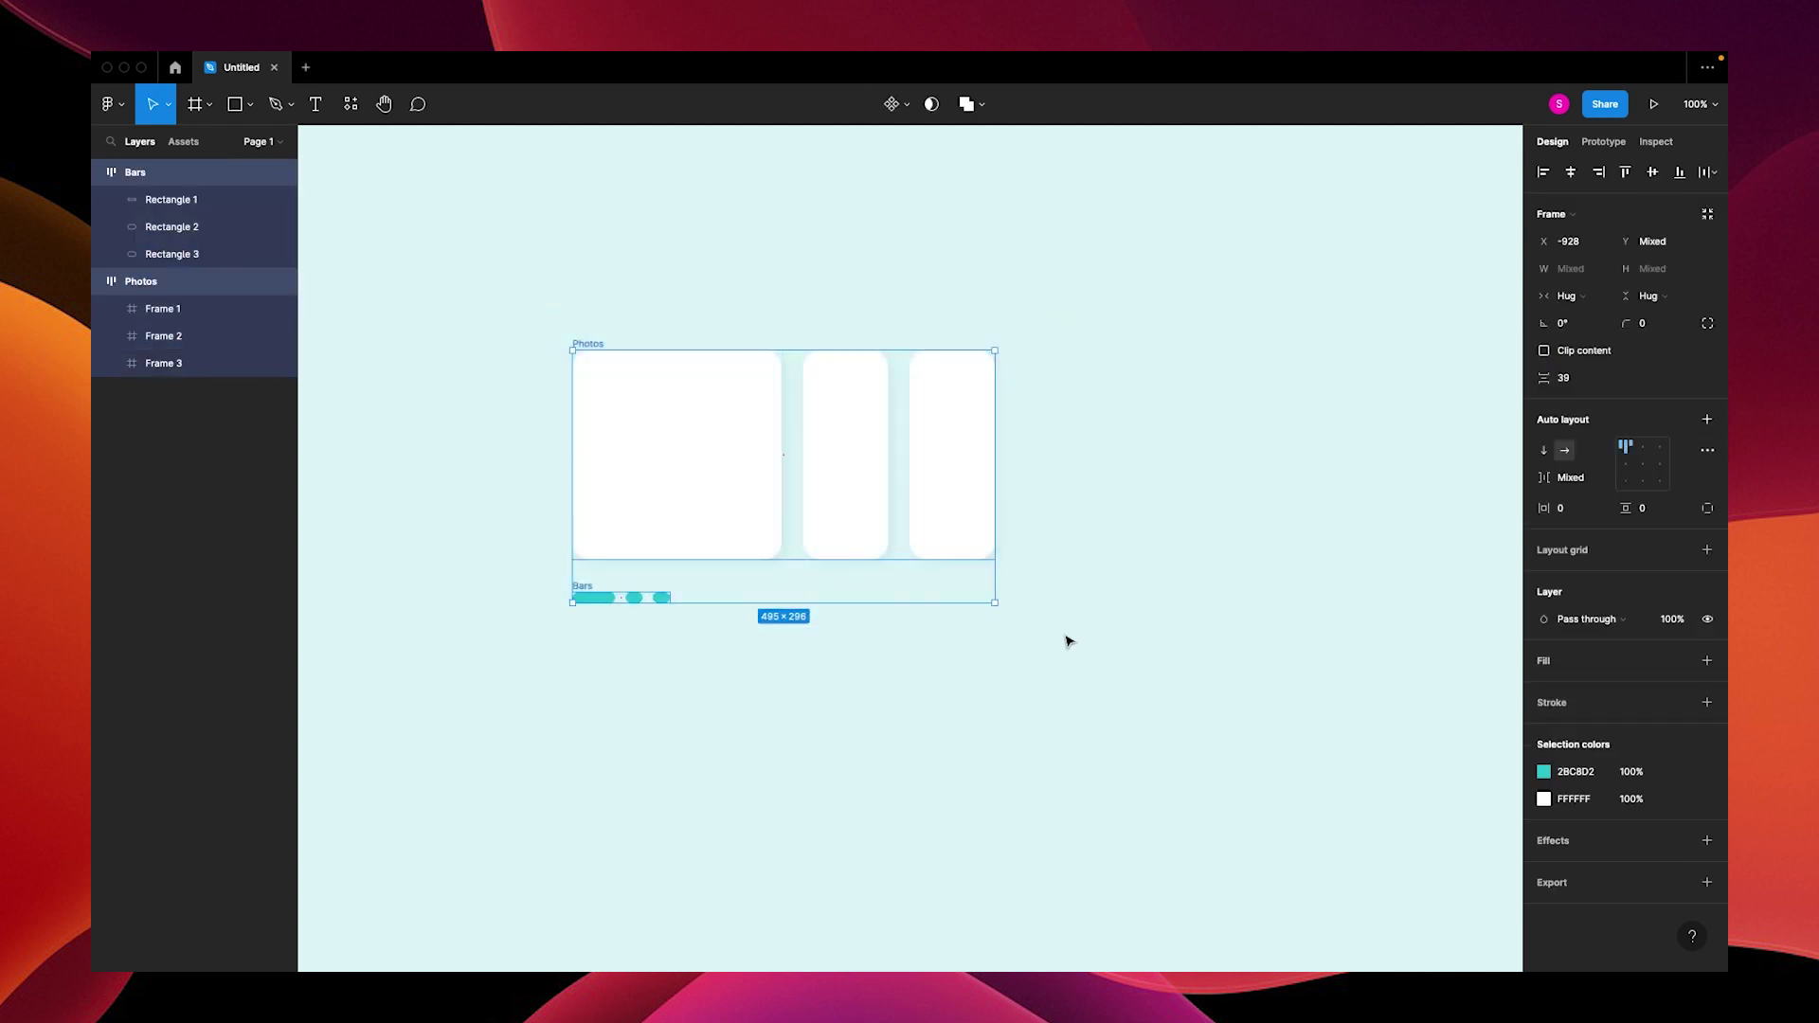
right_click(617, 456)
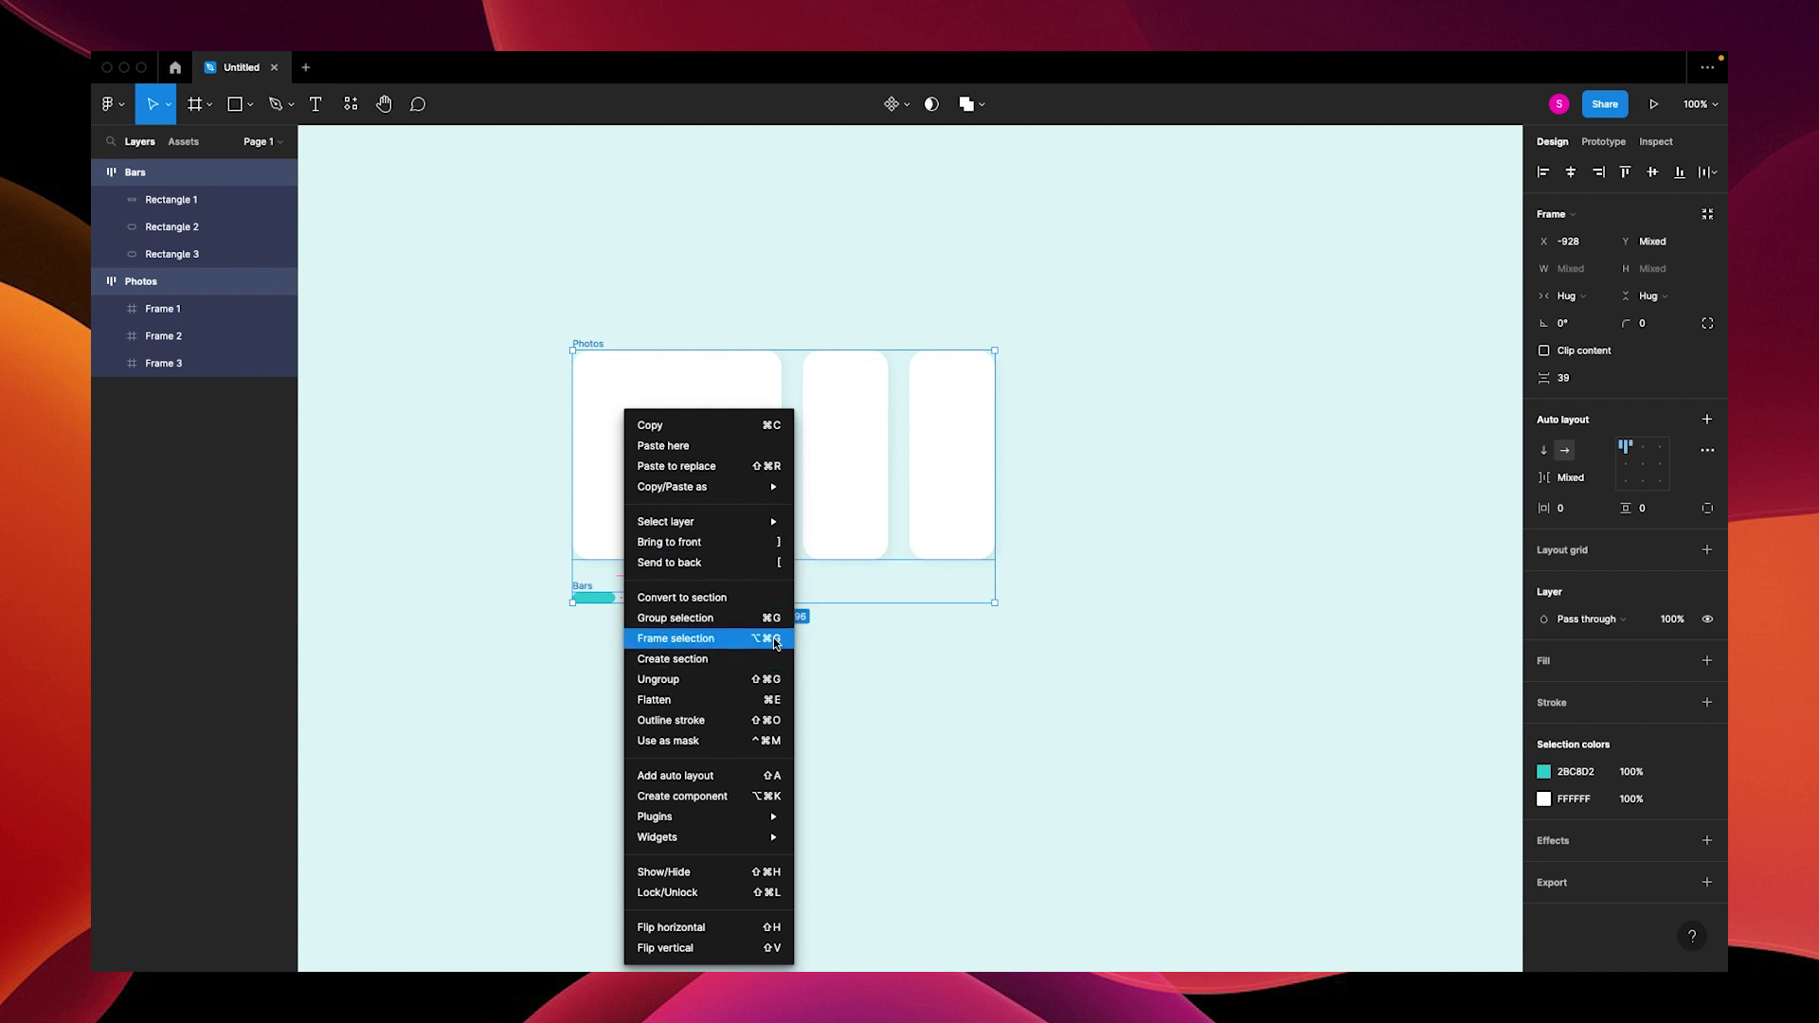
click(676, 639)
Run the Unsplash plugin and place 'minimal' search images into the photo frames
click(523, 61)
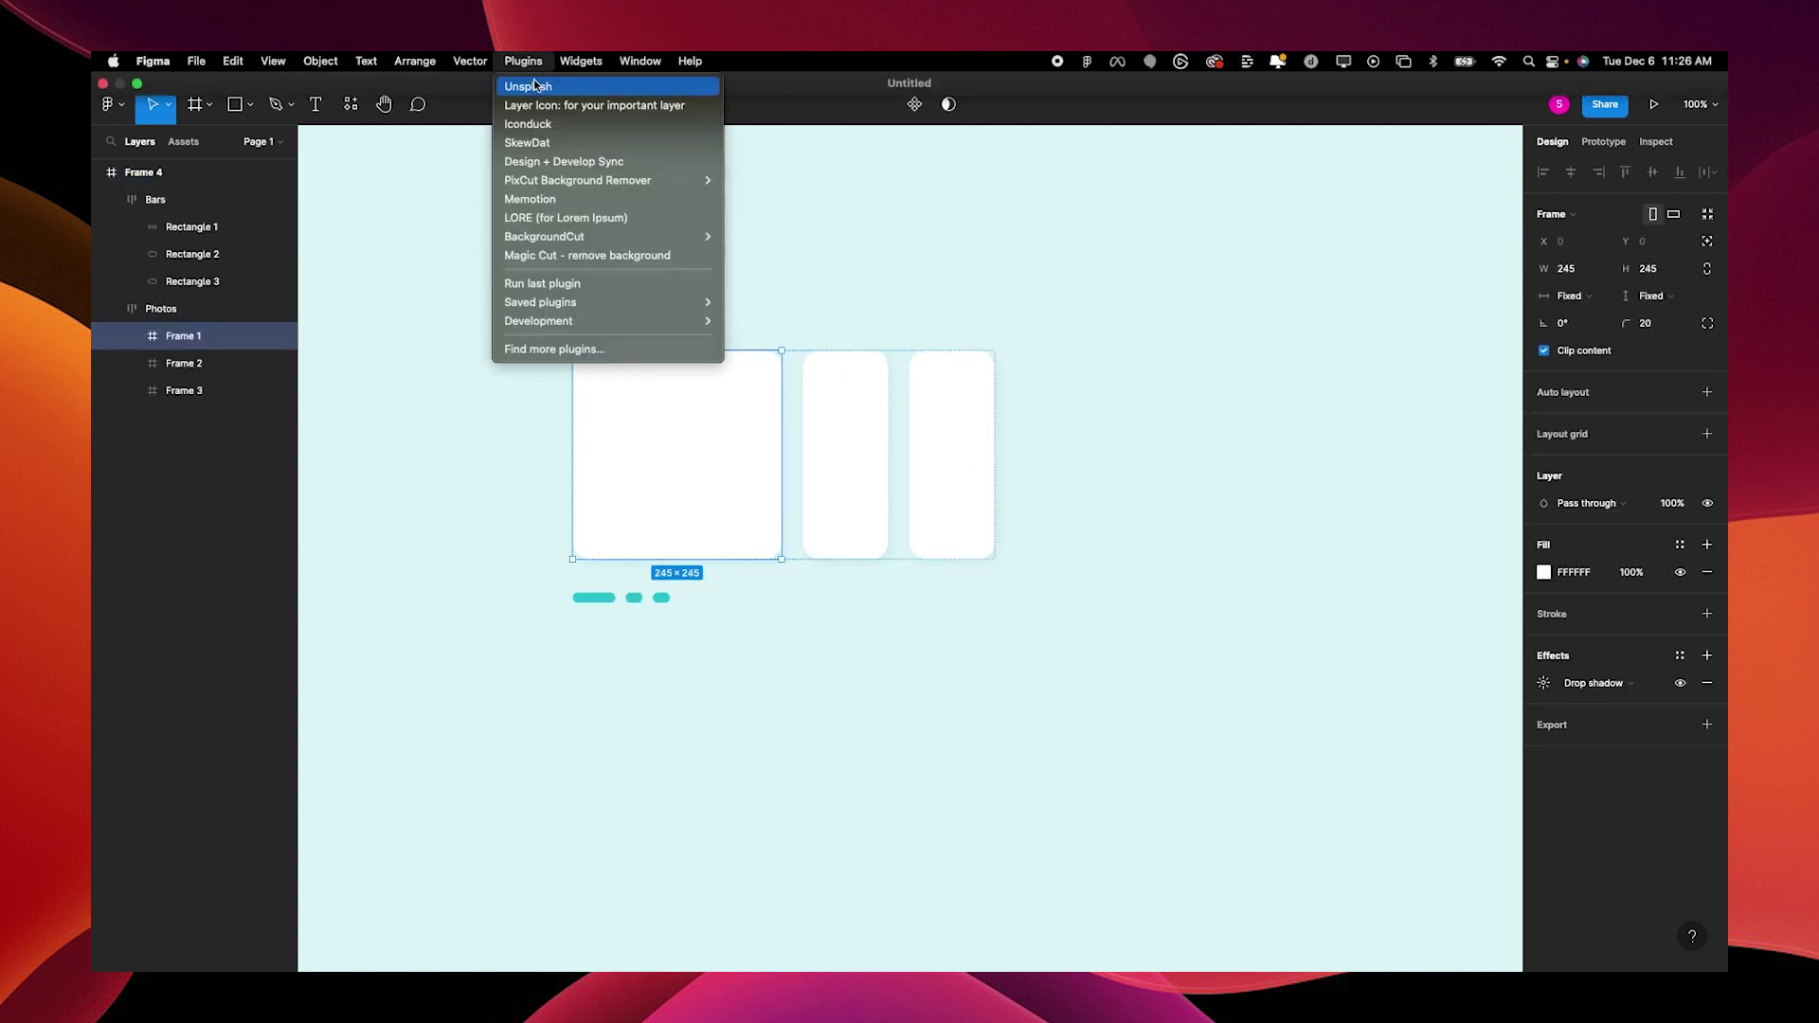
click(534, 82)
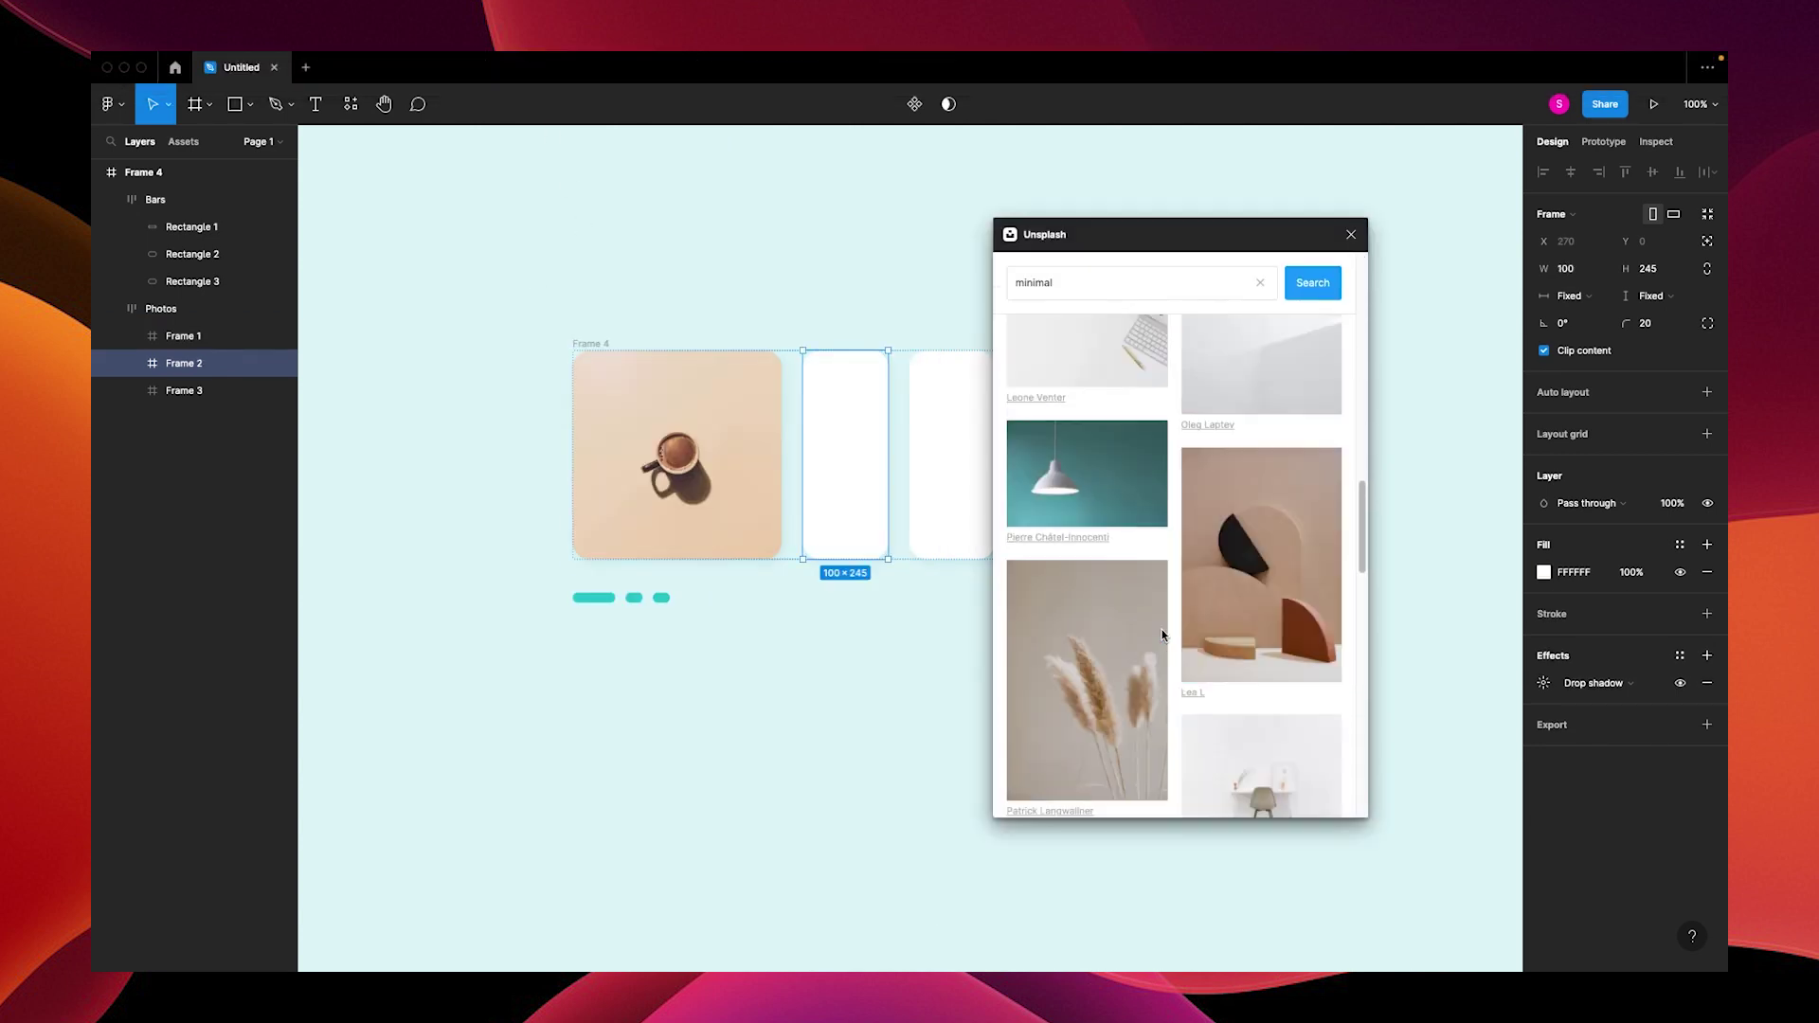
scroll(1126, 612, down, 10)
click(1104, 620)
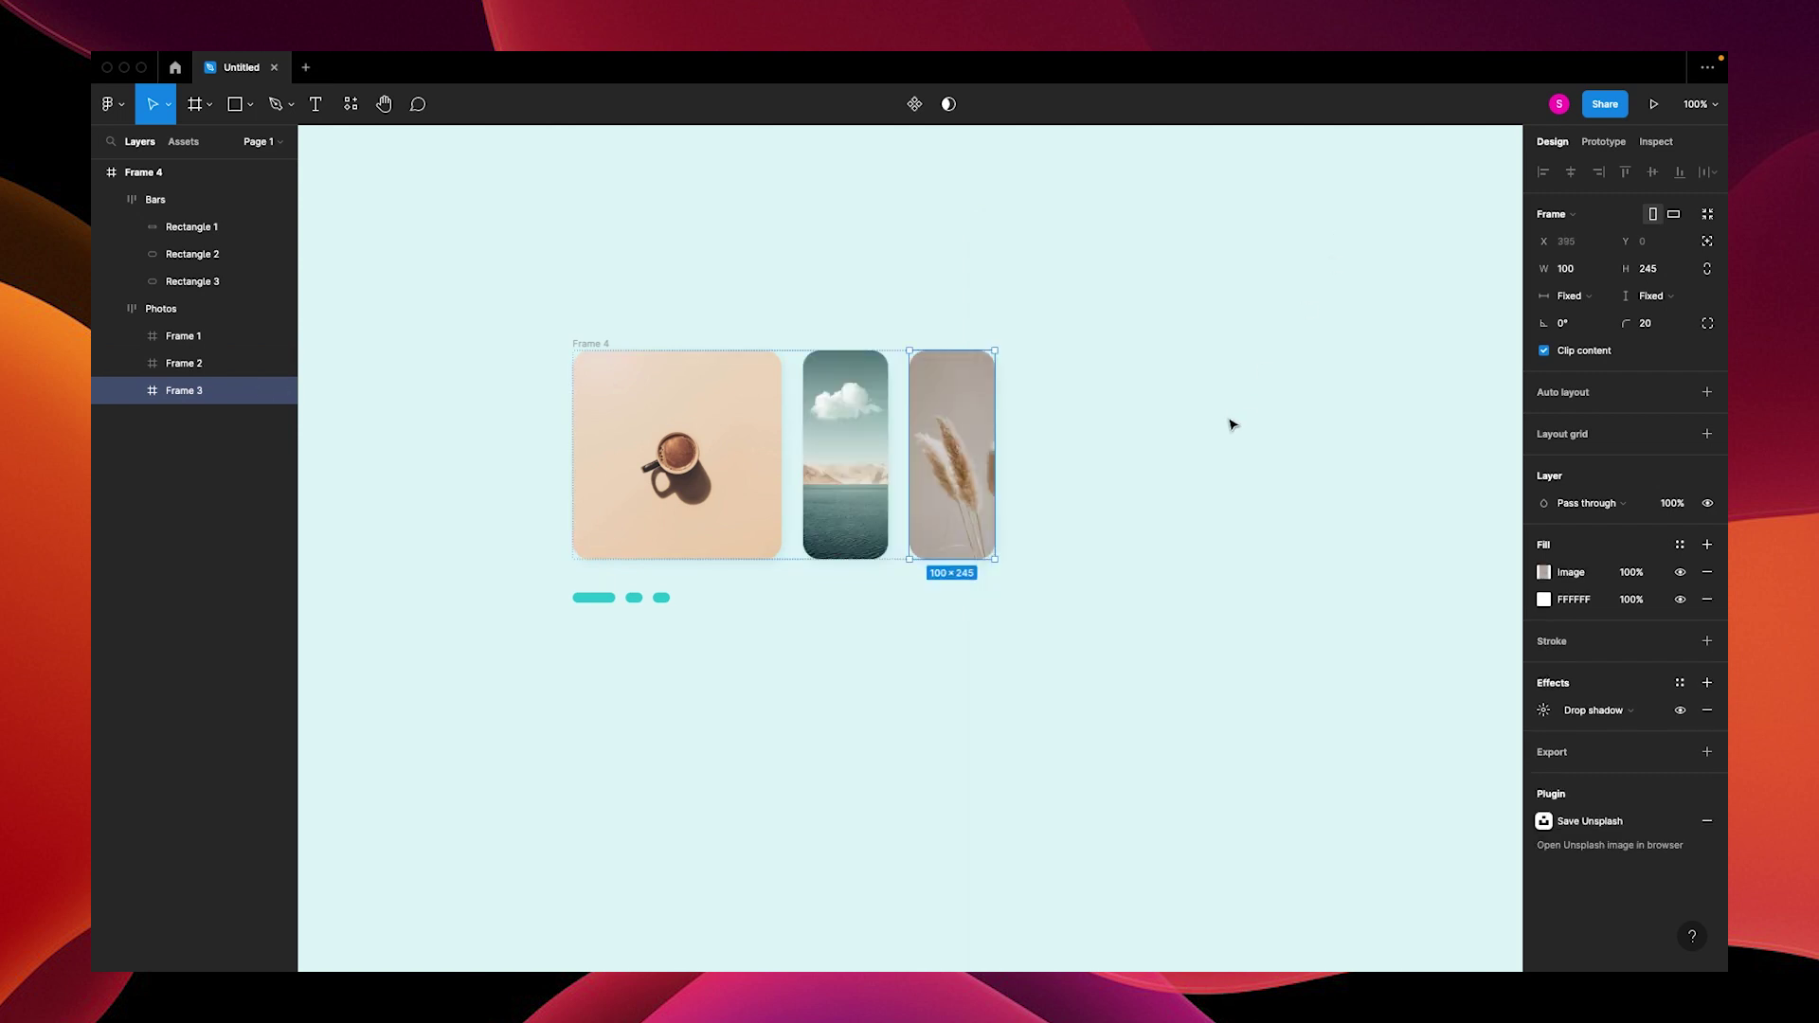
Duplicate Frame 4 as Frame 5, with the coffee photo at width 100 and the cloud photo at 245
click(602, 339)
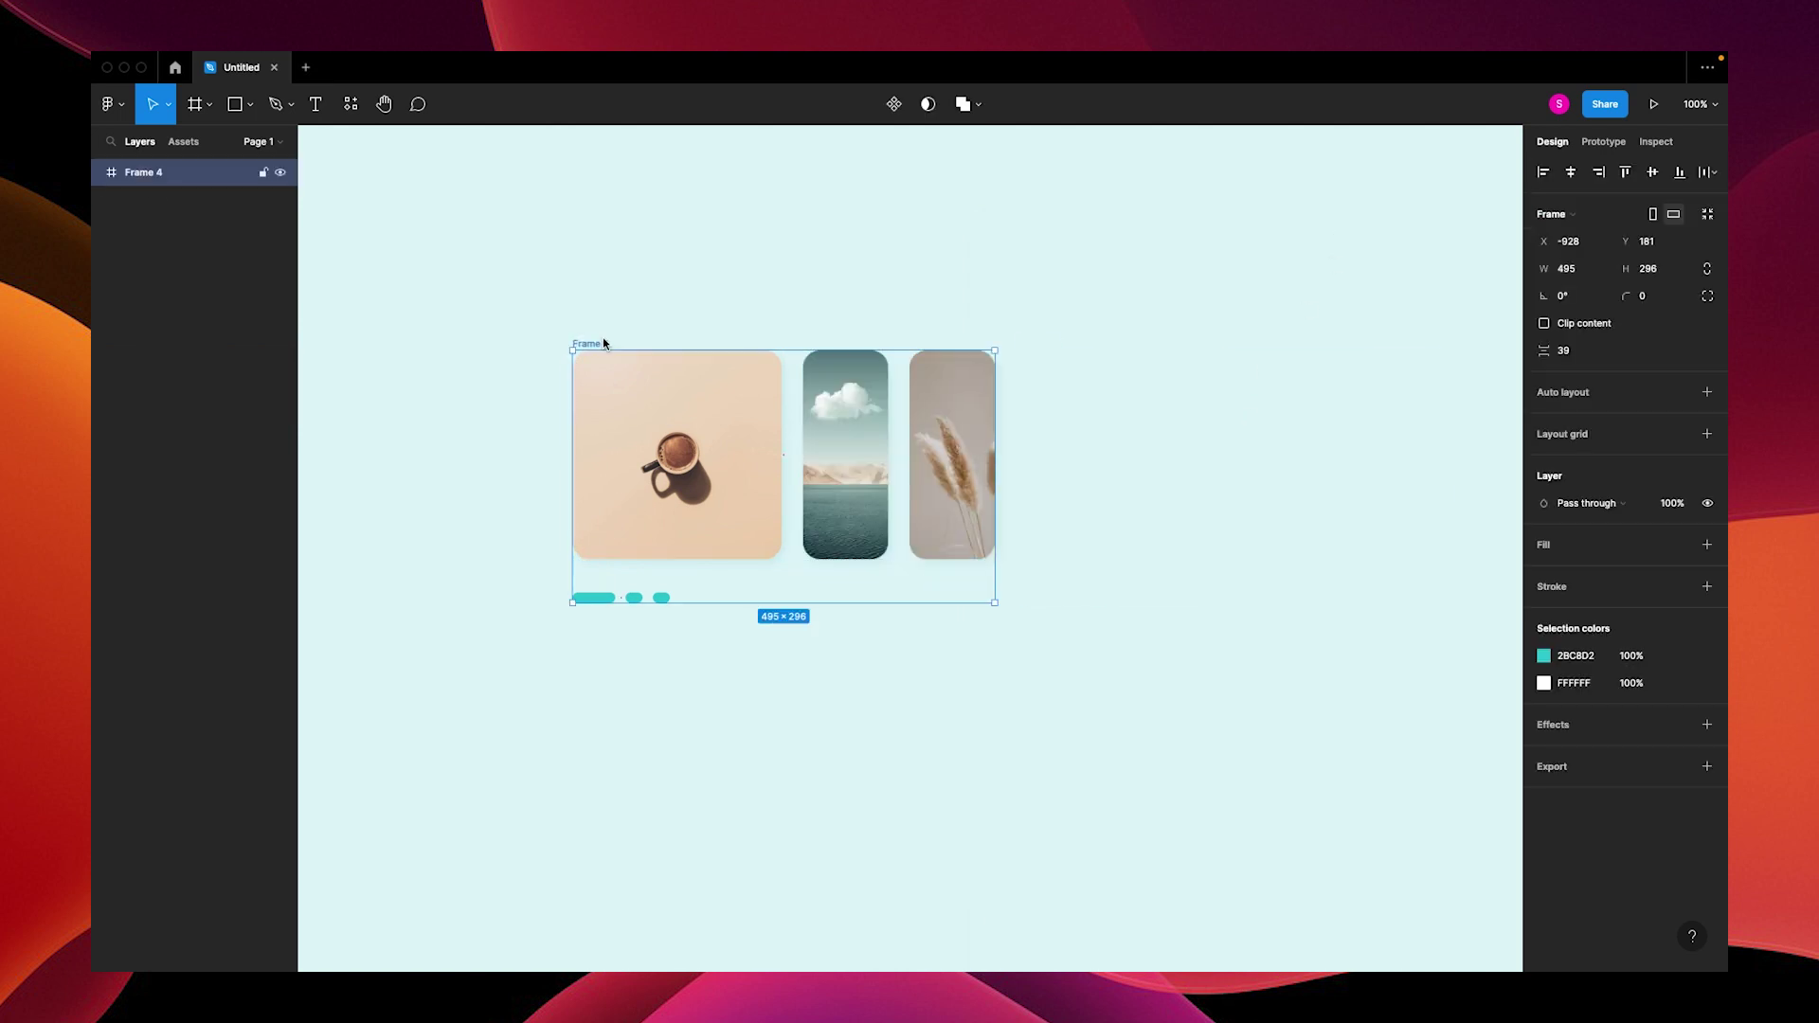
key(super+d)
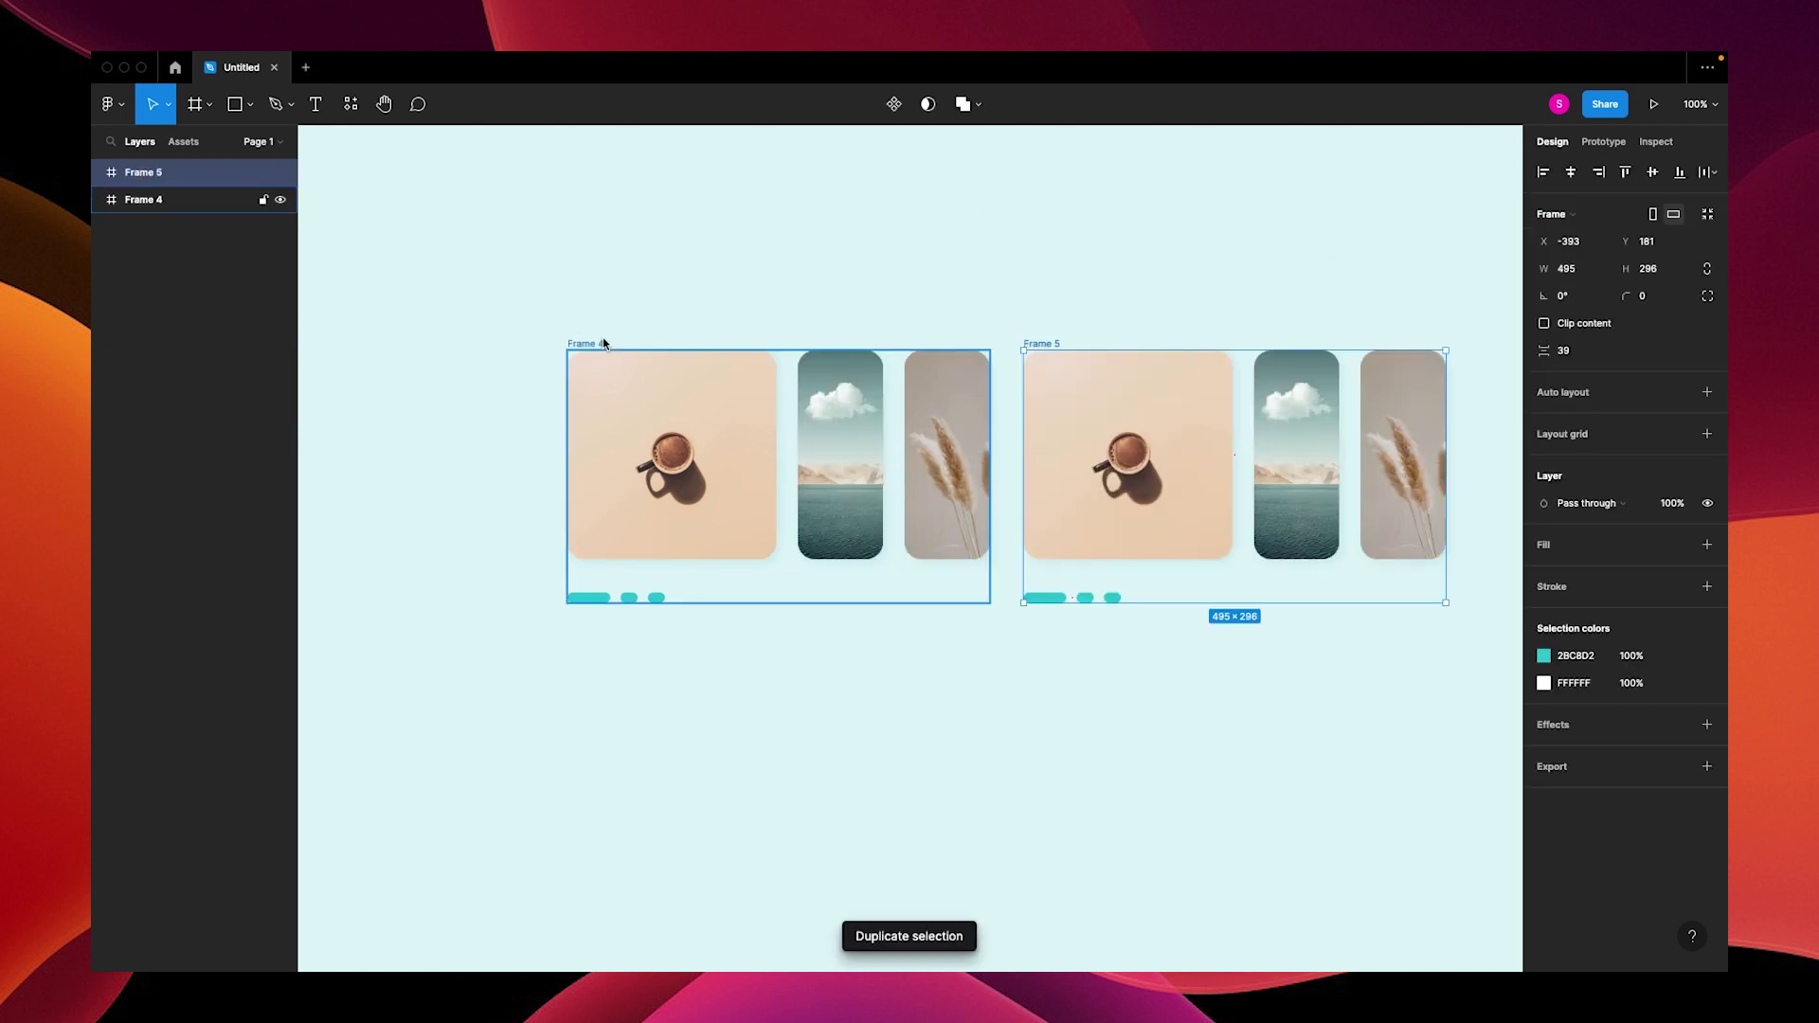
double_click(1090, 451)
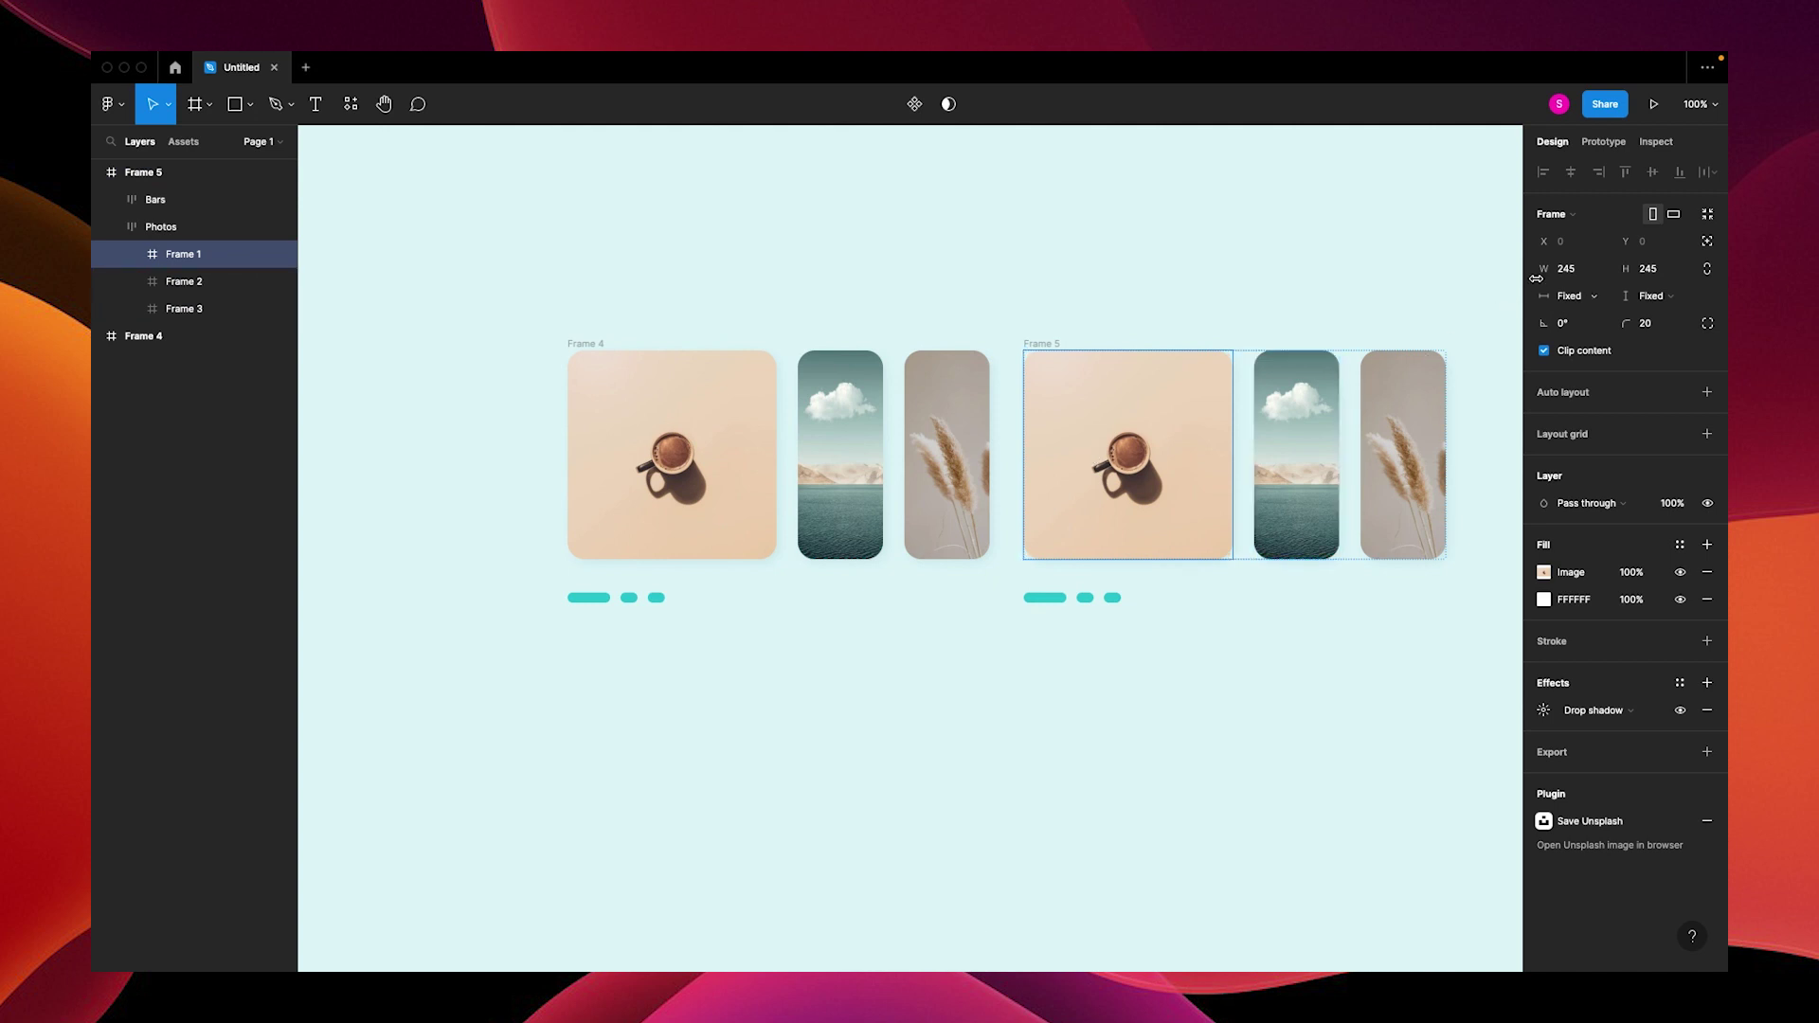
click(1568, 271)
text(100)
key(Return)
click(1194, 426)
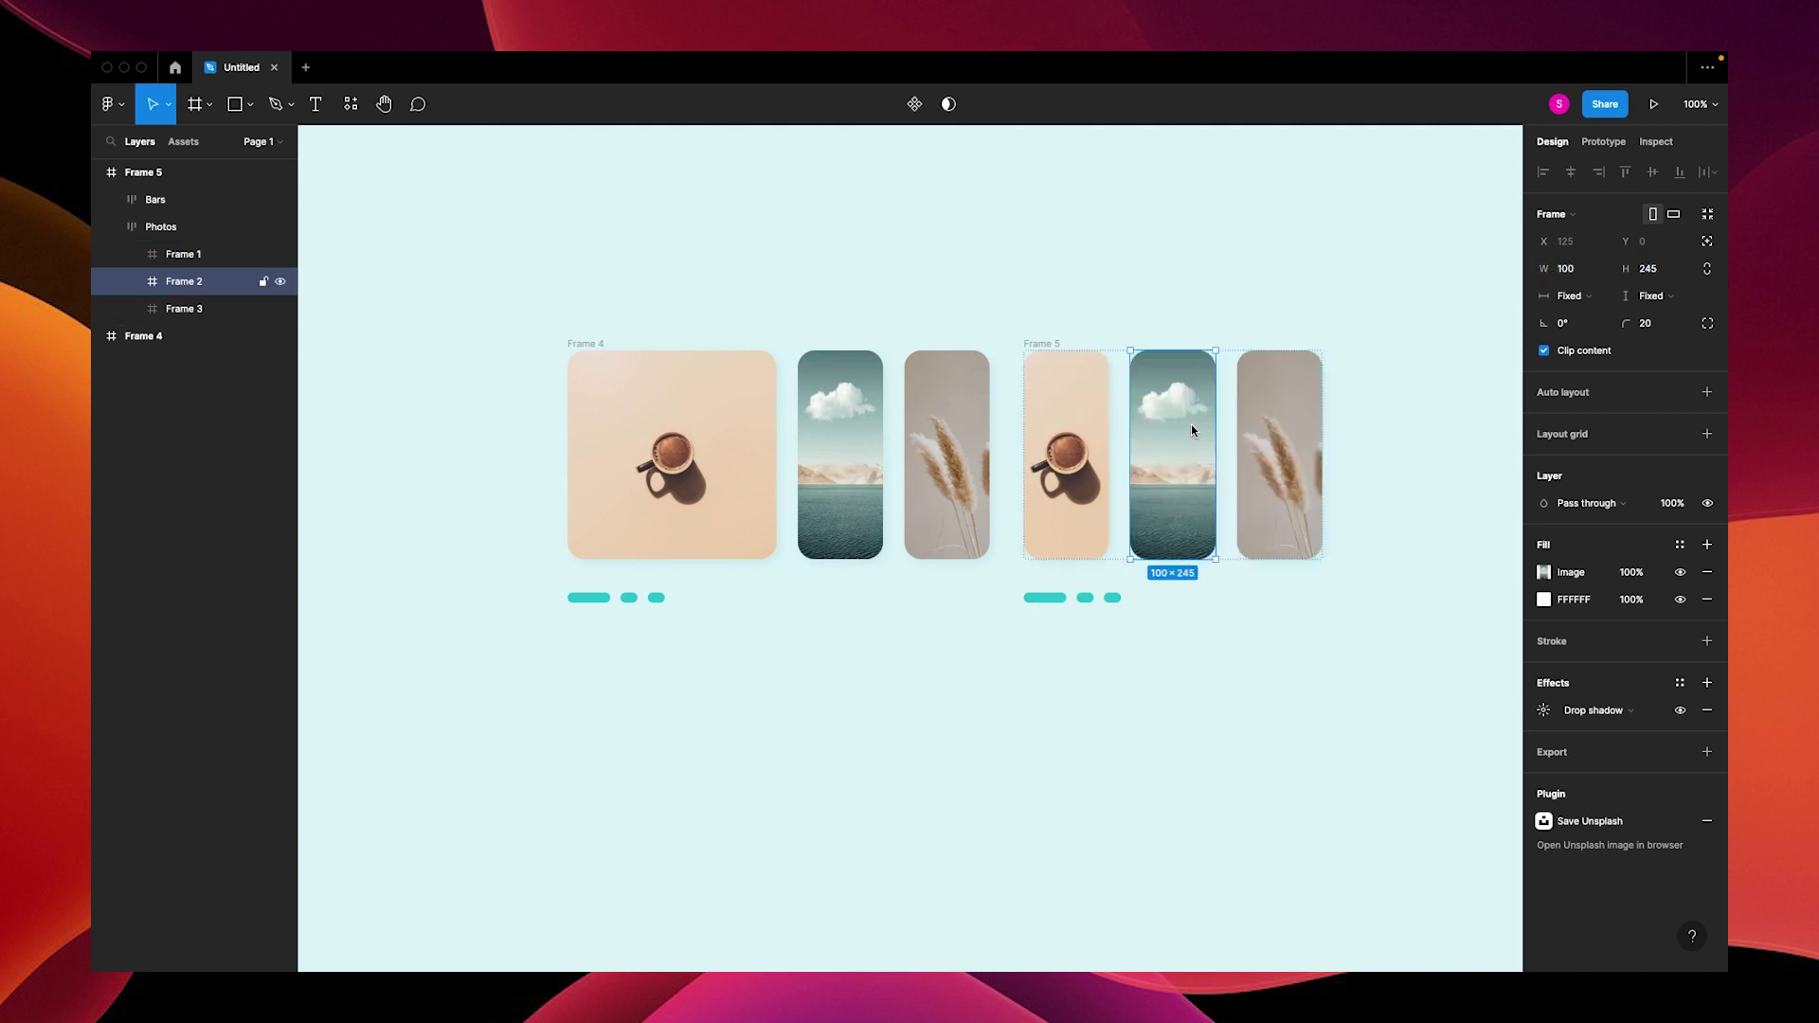
click(1581, 273)
text(245)
key(Tab)
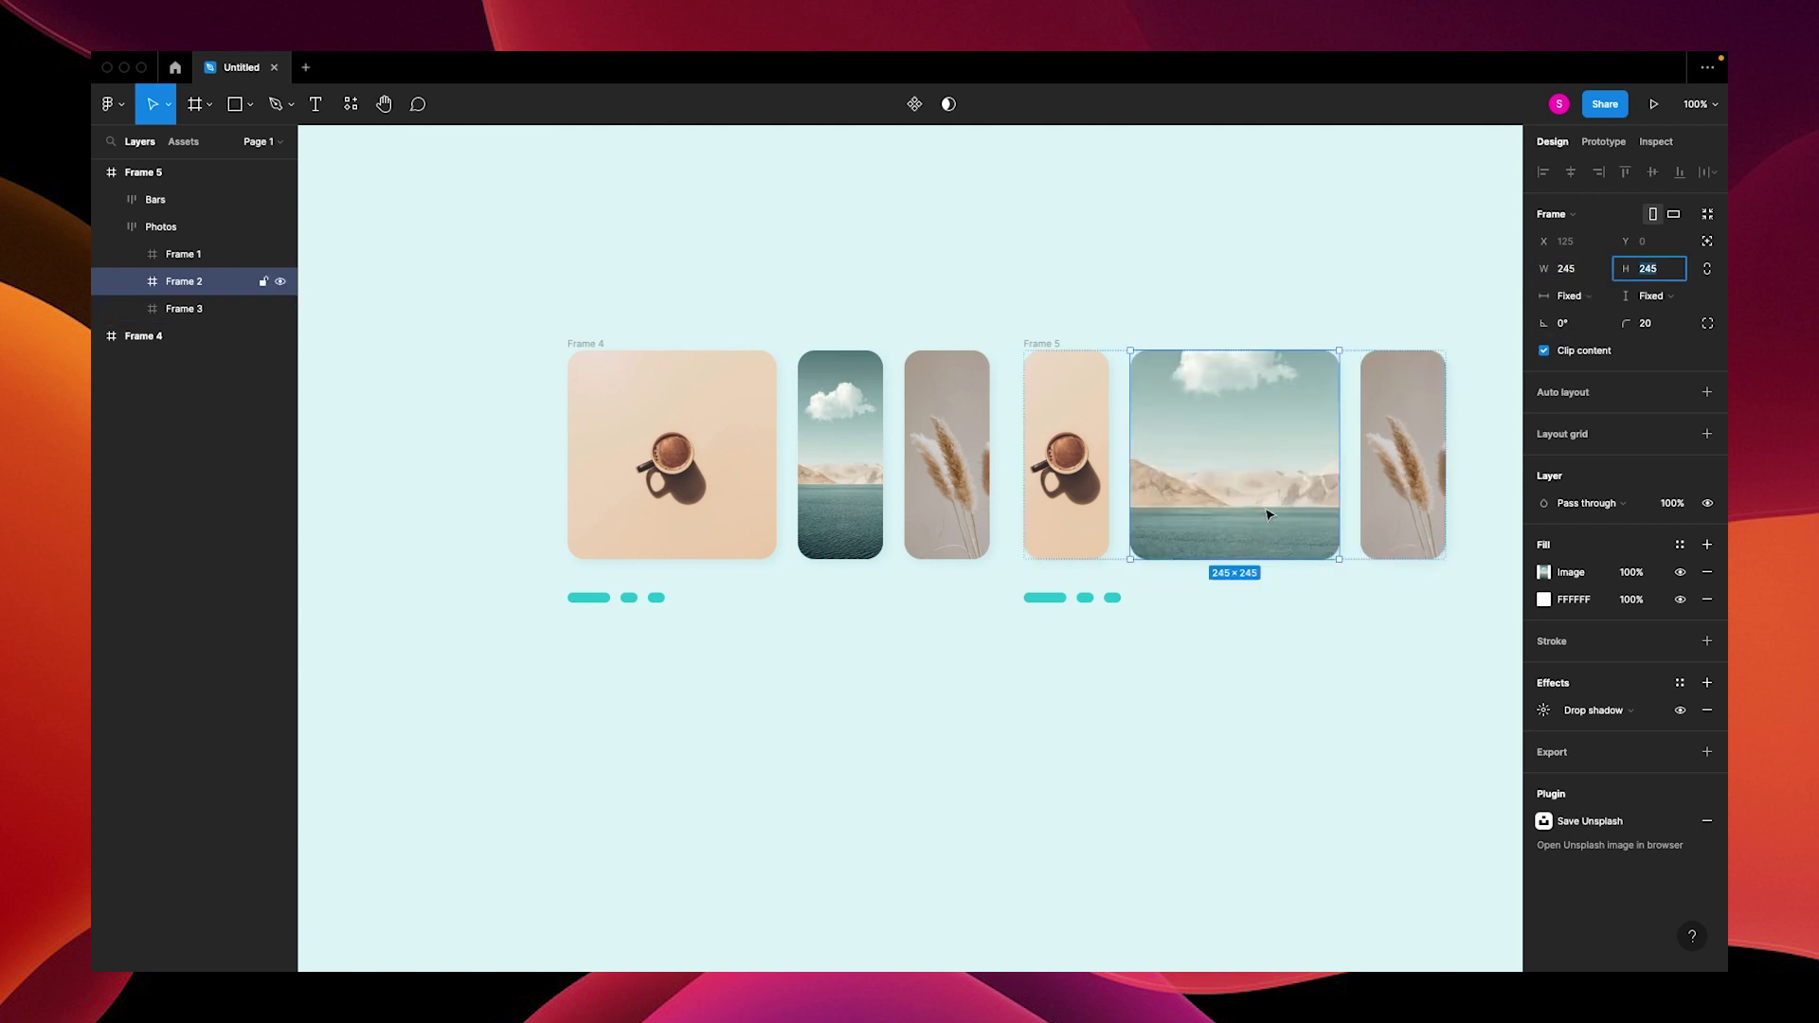
drag(1287, 694, 1220, 692)
In Frame 5, set the first bar's width to 20 and the middle bar's to 50
scroll(1199, 684, right, 3)
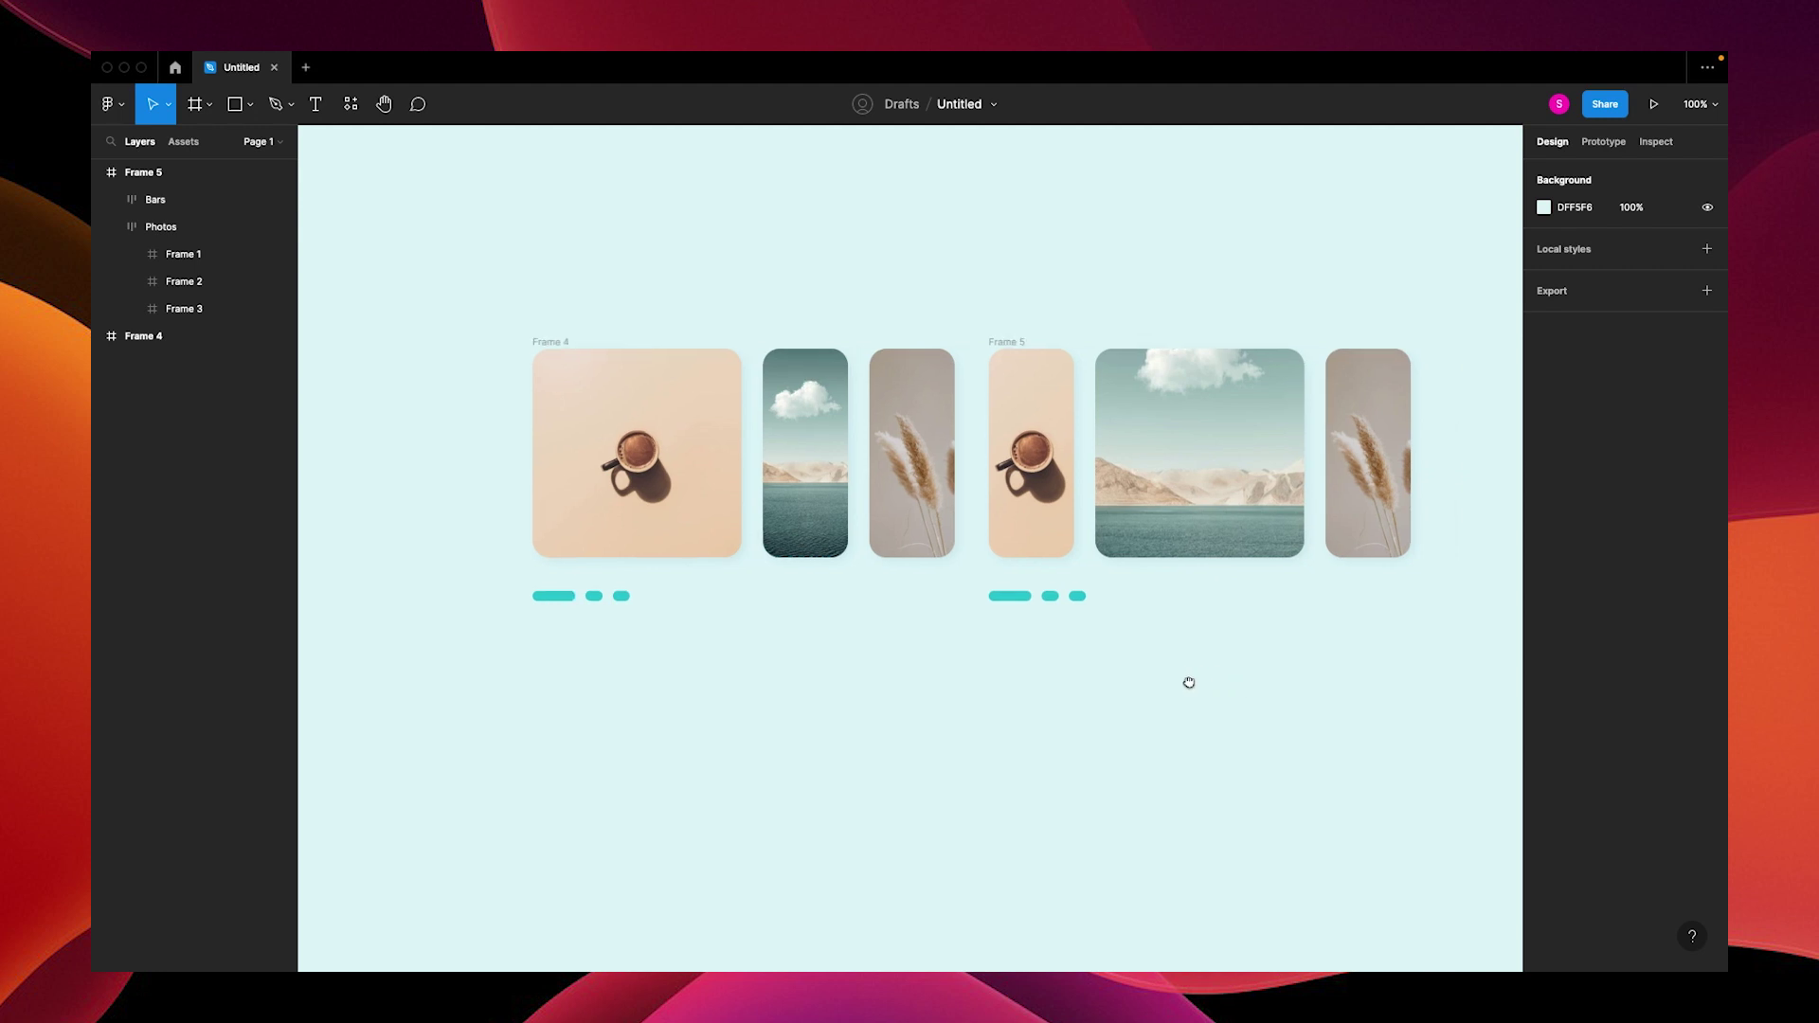
click(976, 590)
double_click(974, 589)
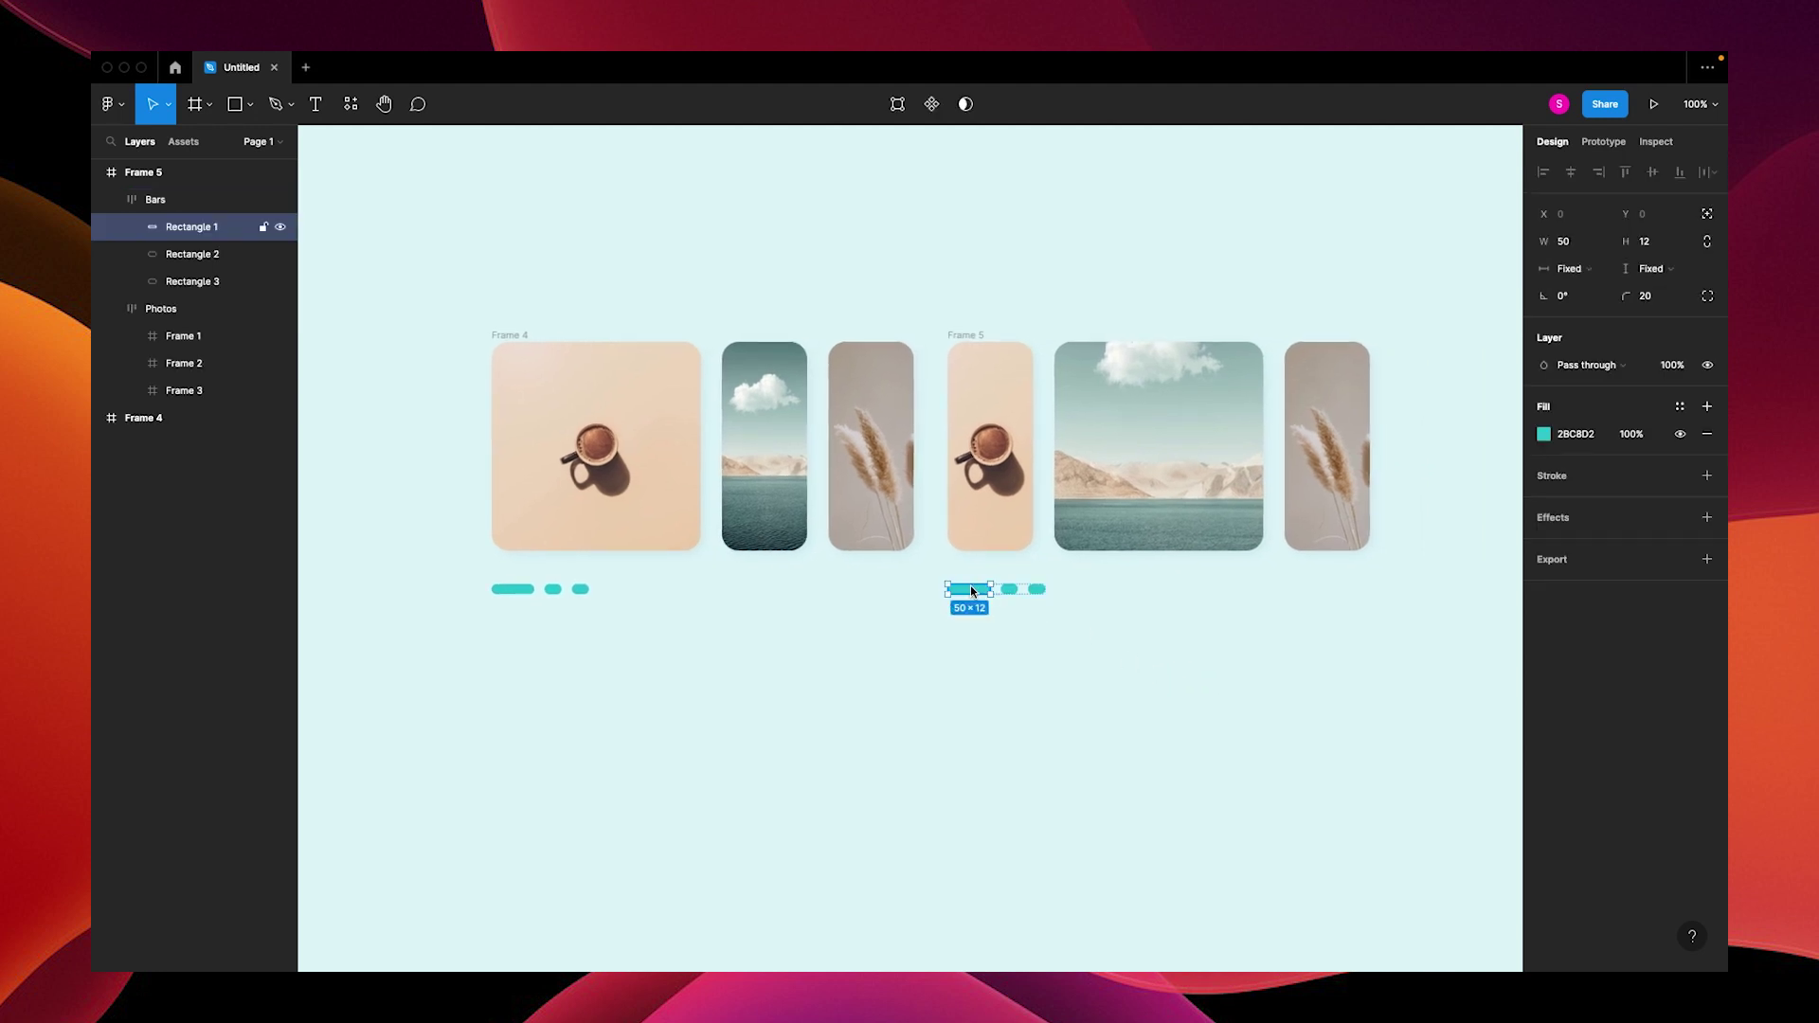
click(1568, 241)
key(Tab)
click(987, 592)
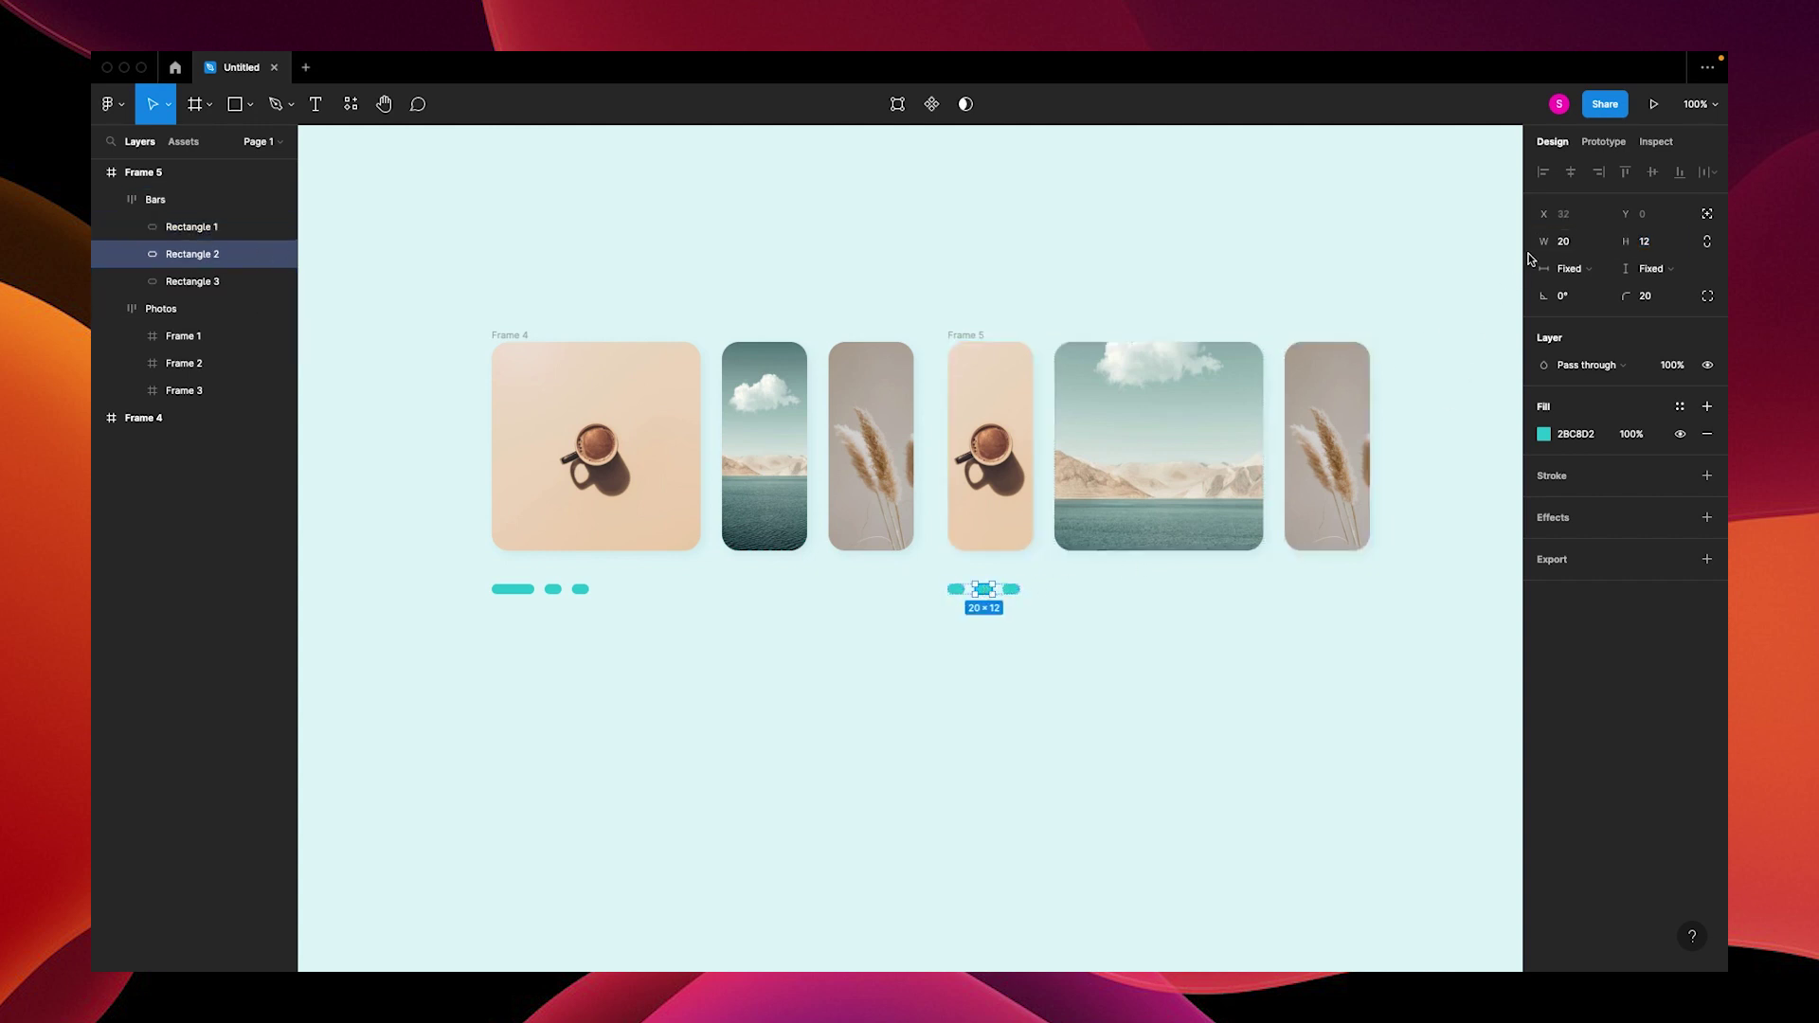
click(1564, 243)
text(50)
key(Tab)
click(1130, 712)
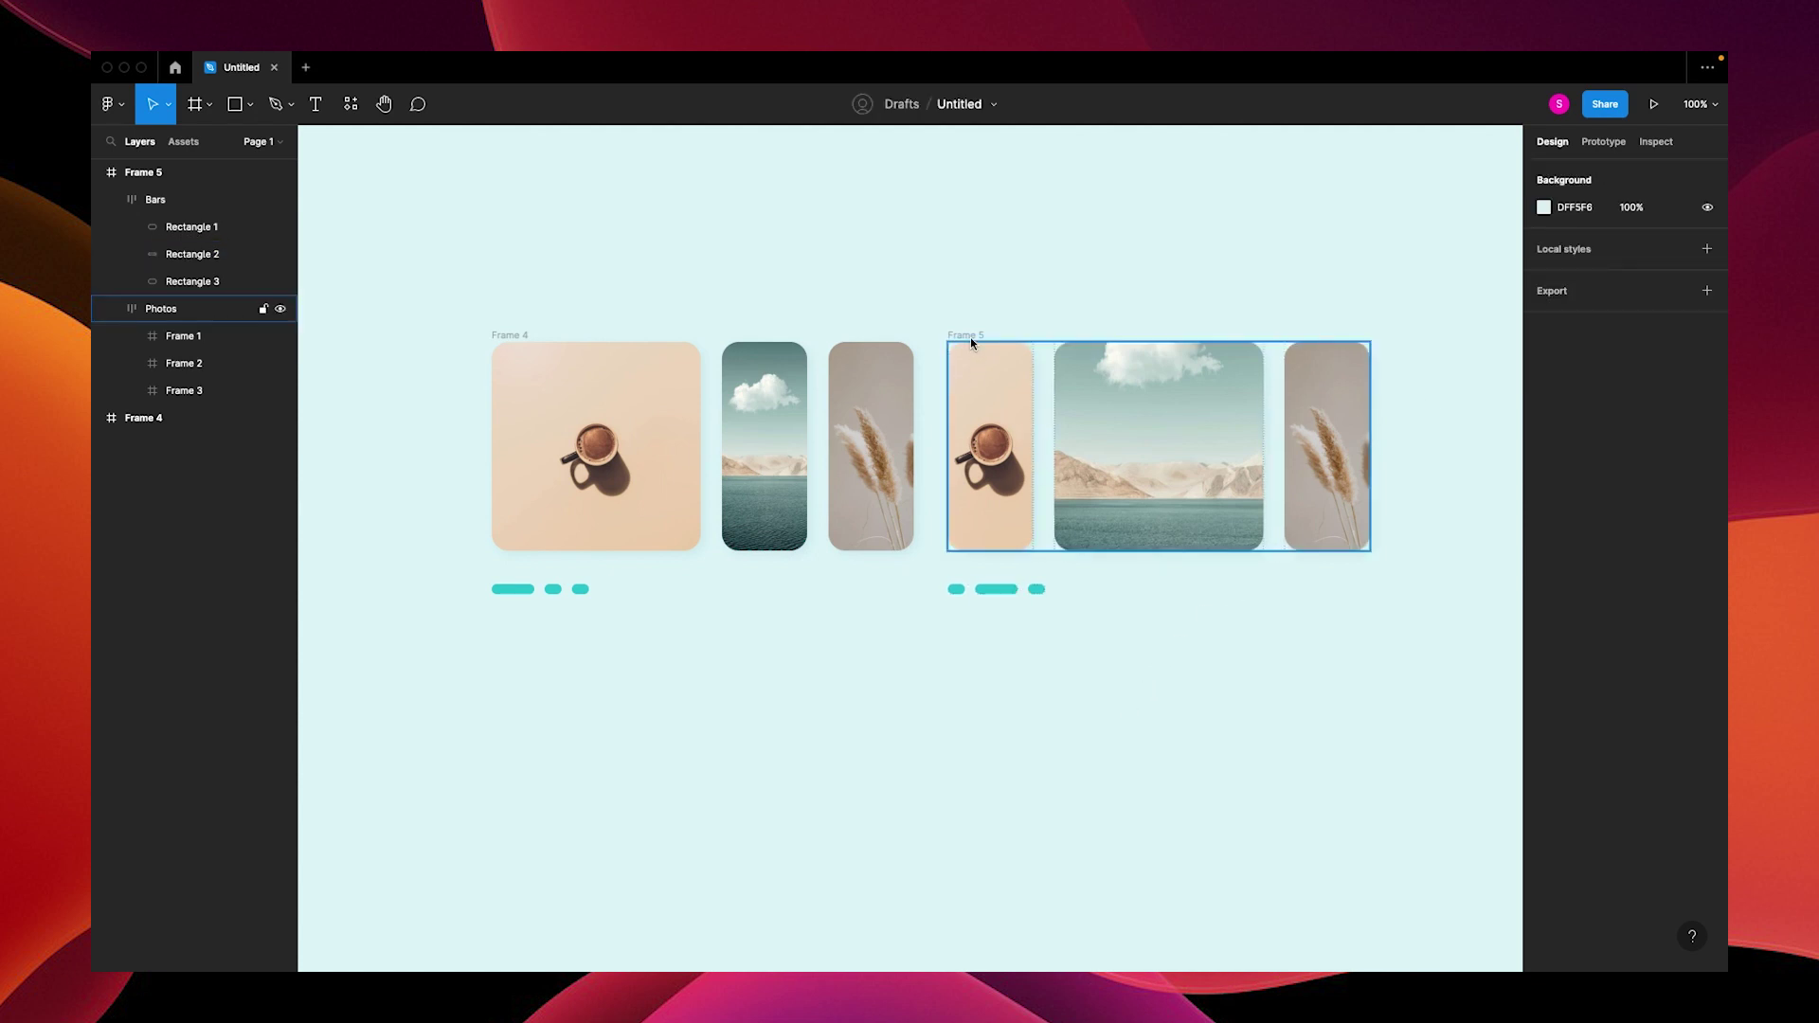
Duplicate Frame 5 as Frame 6, with the lake photo at width 100 and the pampas photo at 245
drag(970, 337, 986, 582)
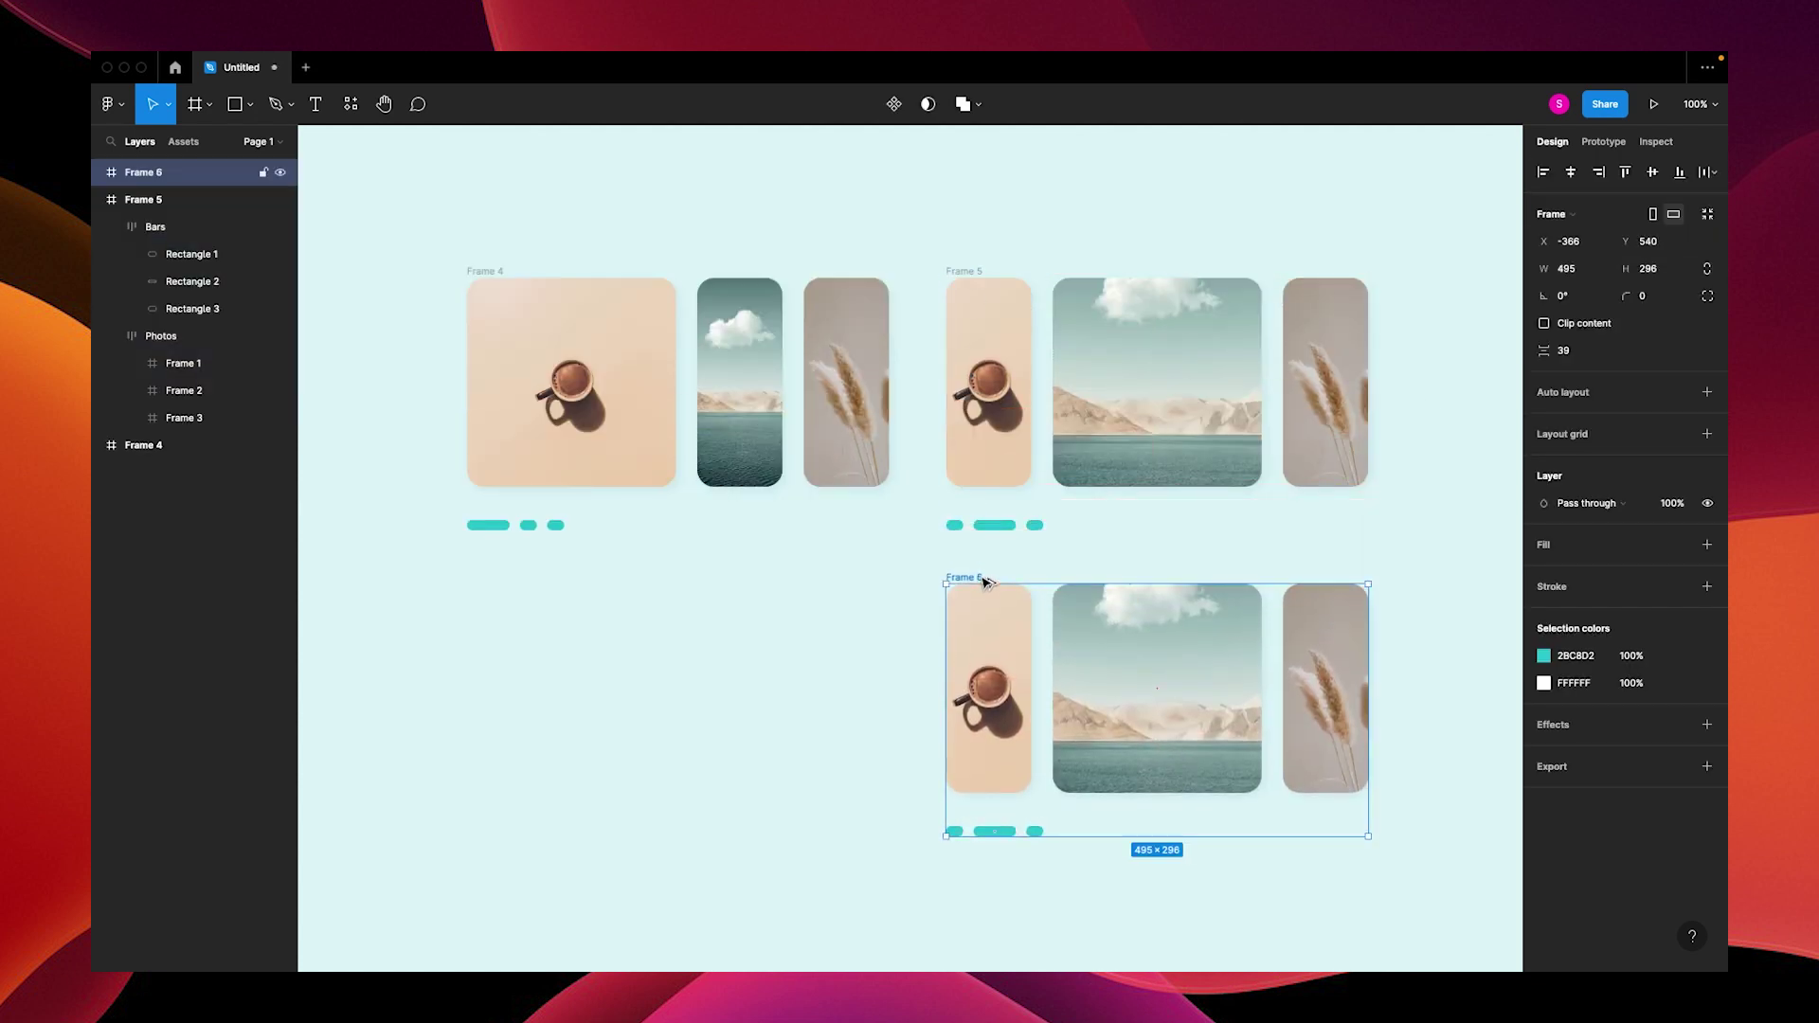
double_click(982, 656)
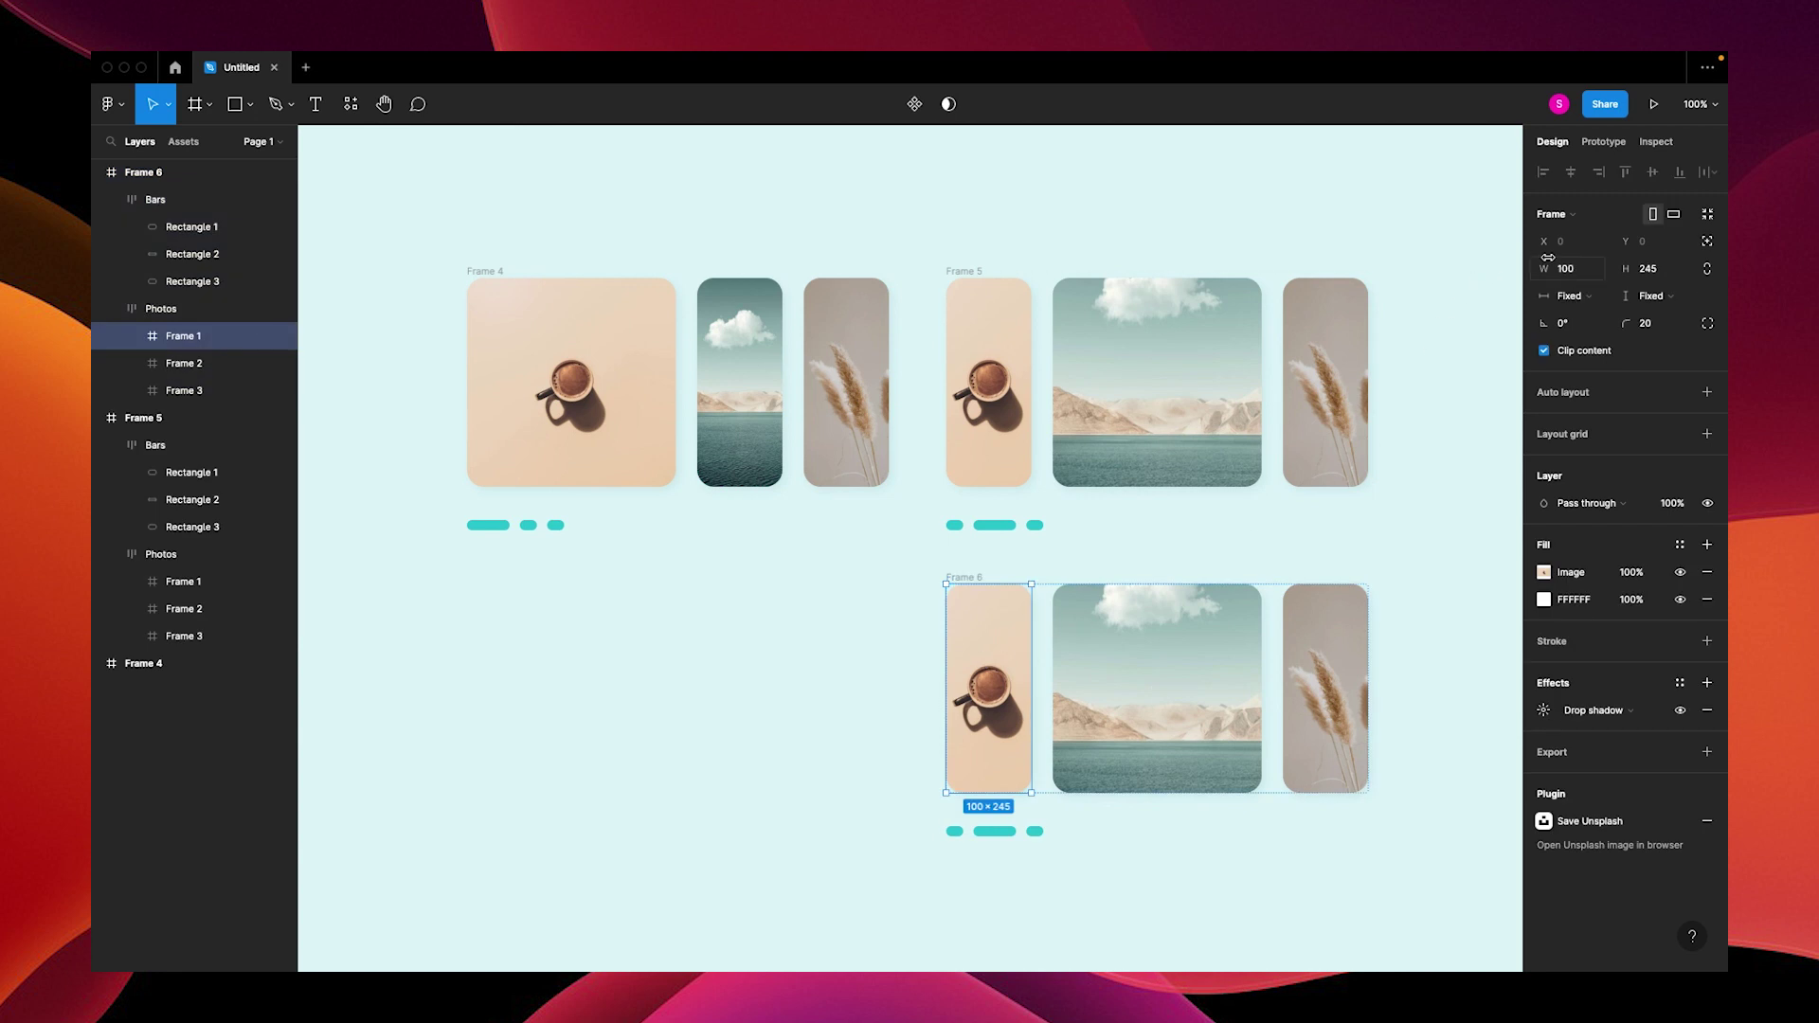
click(1227, 689)
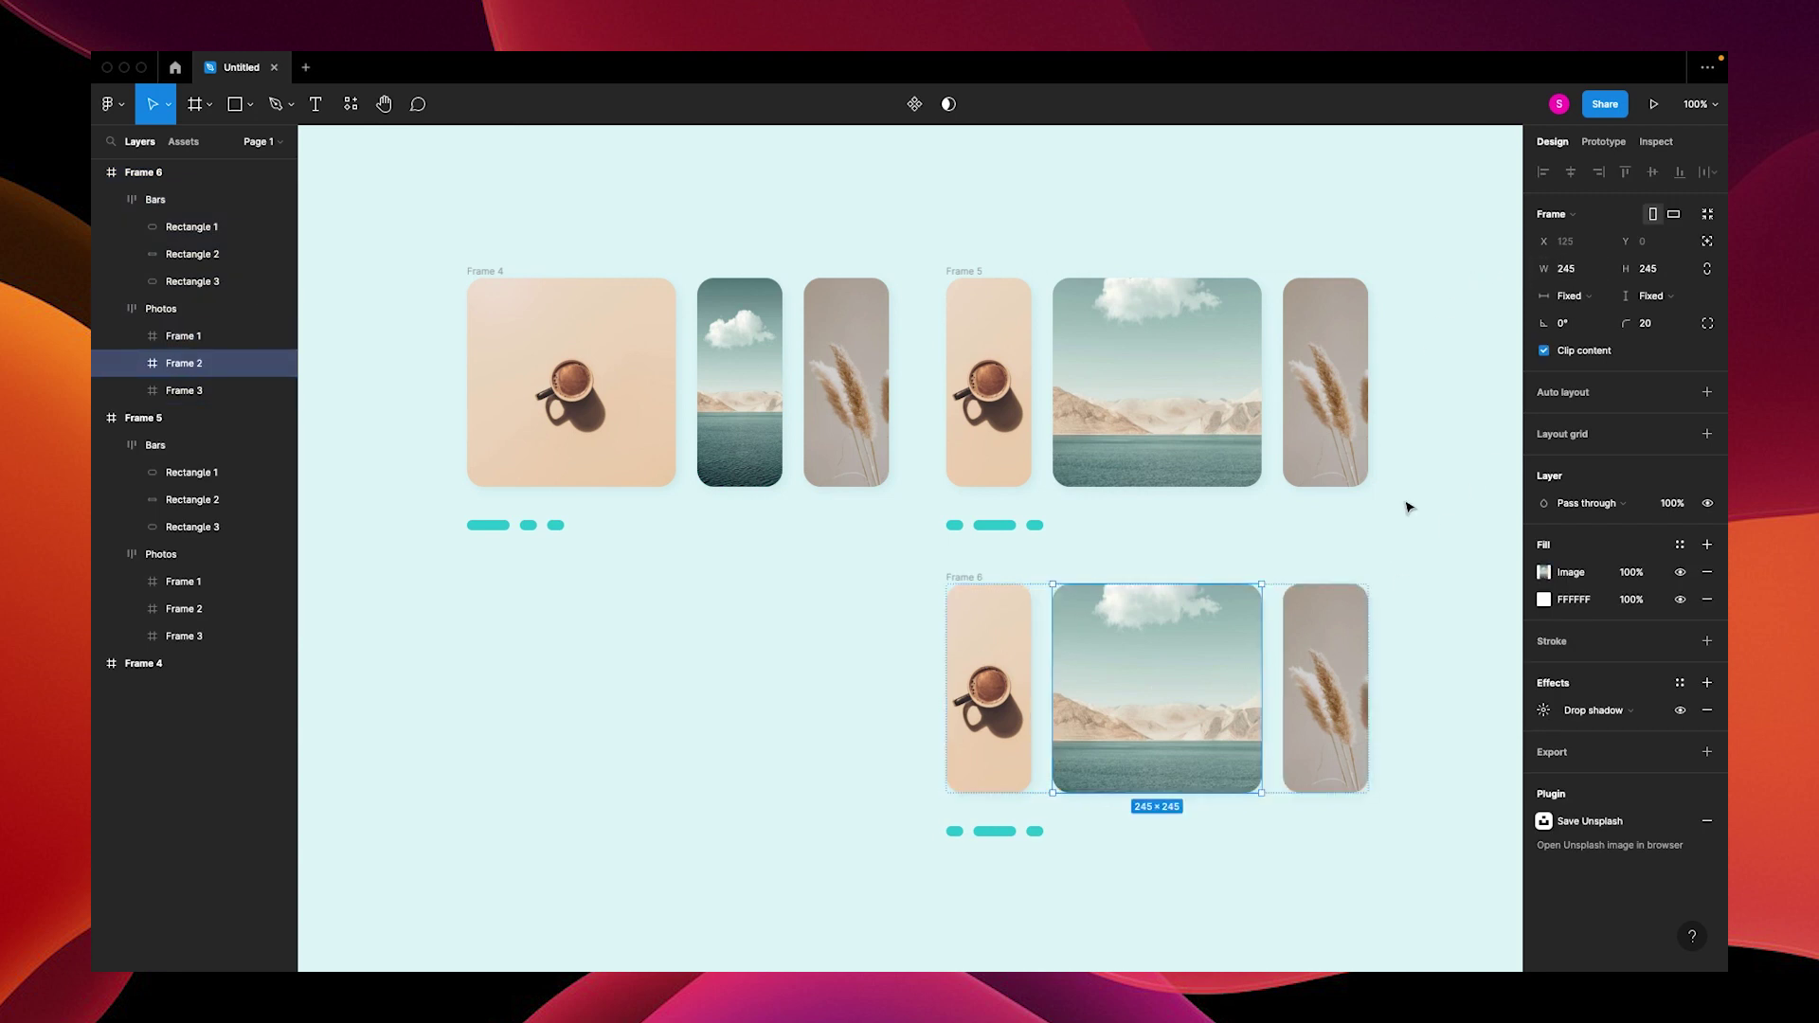
click(1578, 265)
text(100)
key(Tab)
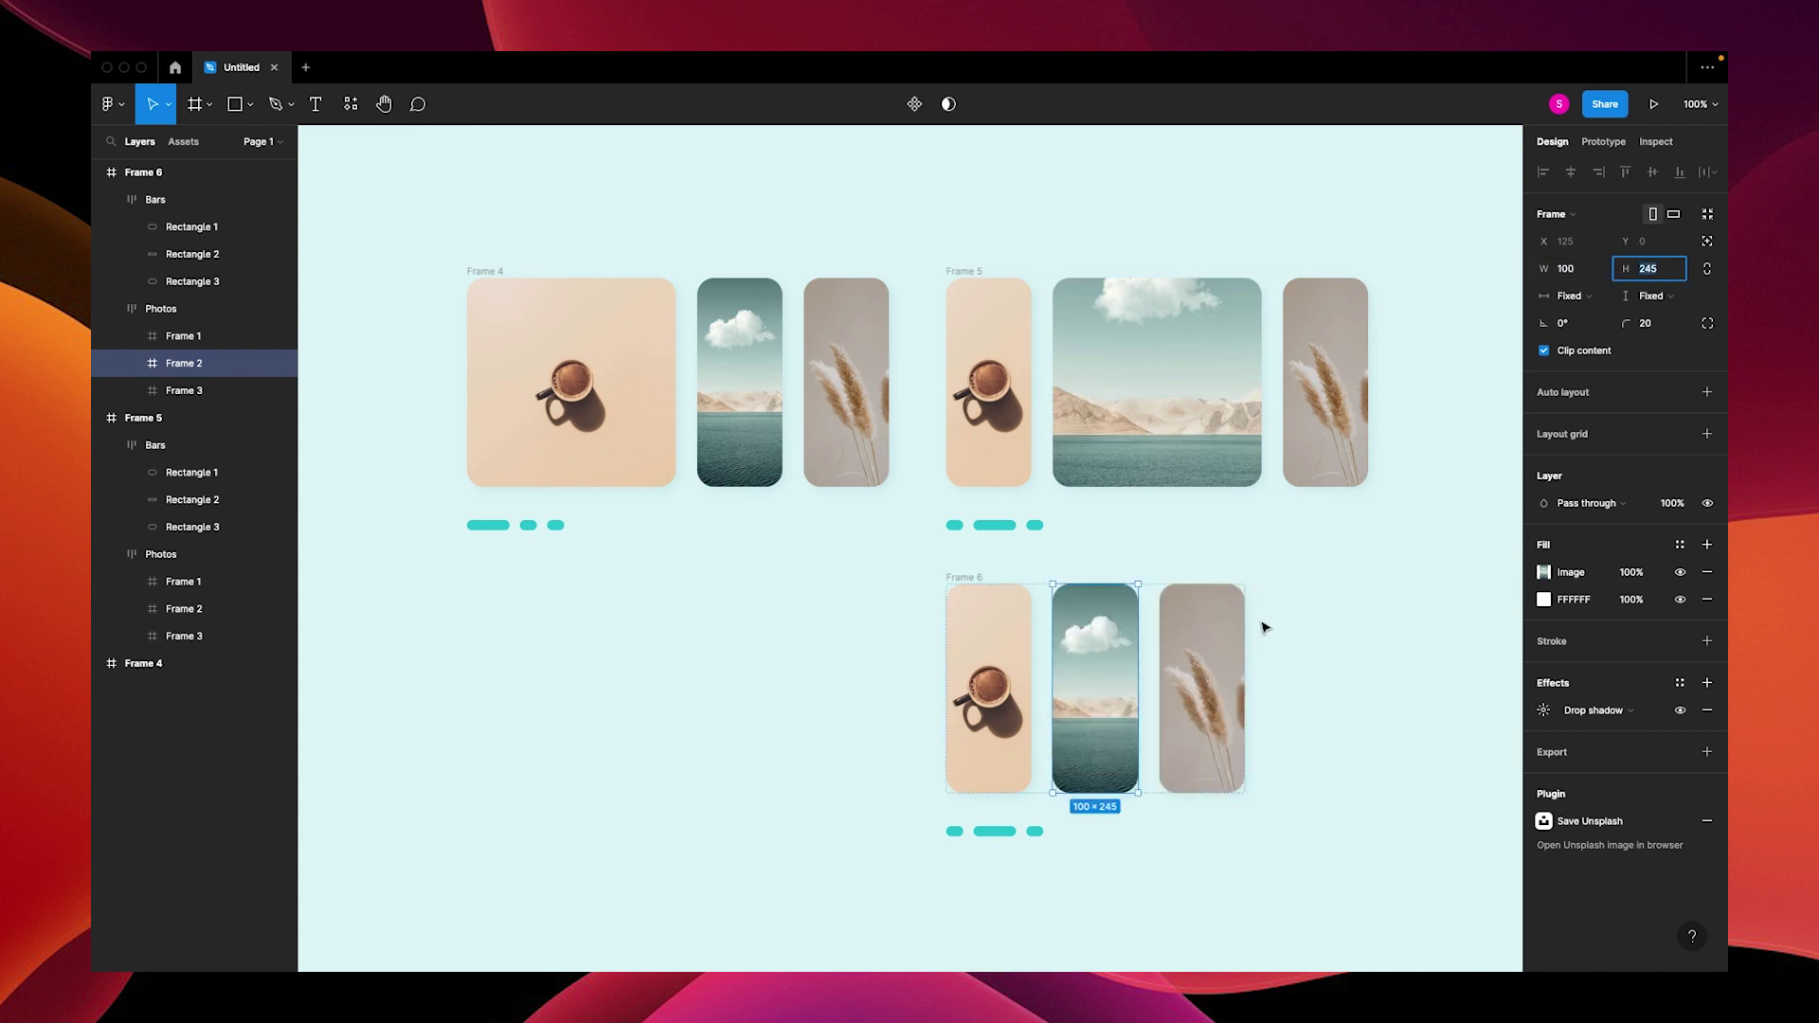
click(1225, 661)
click(1575, 272)
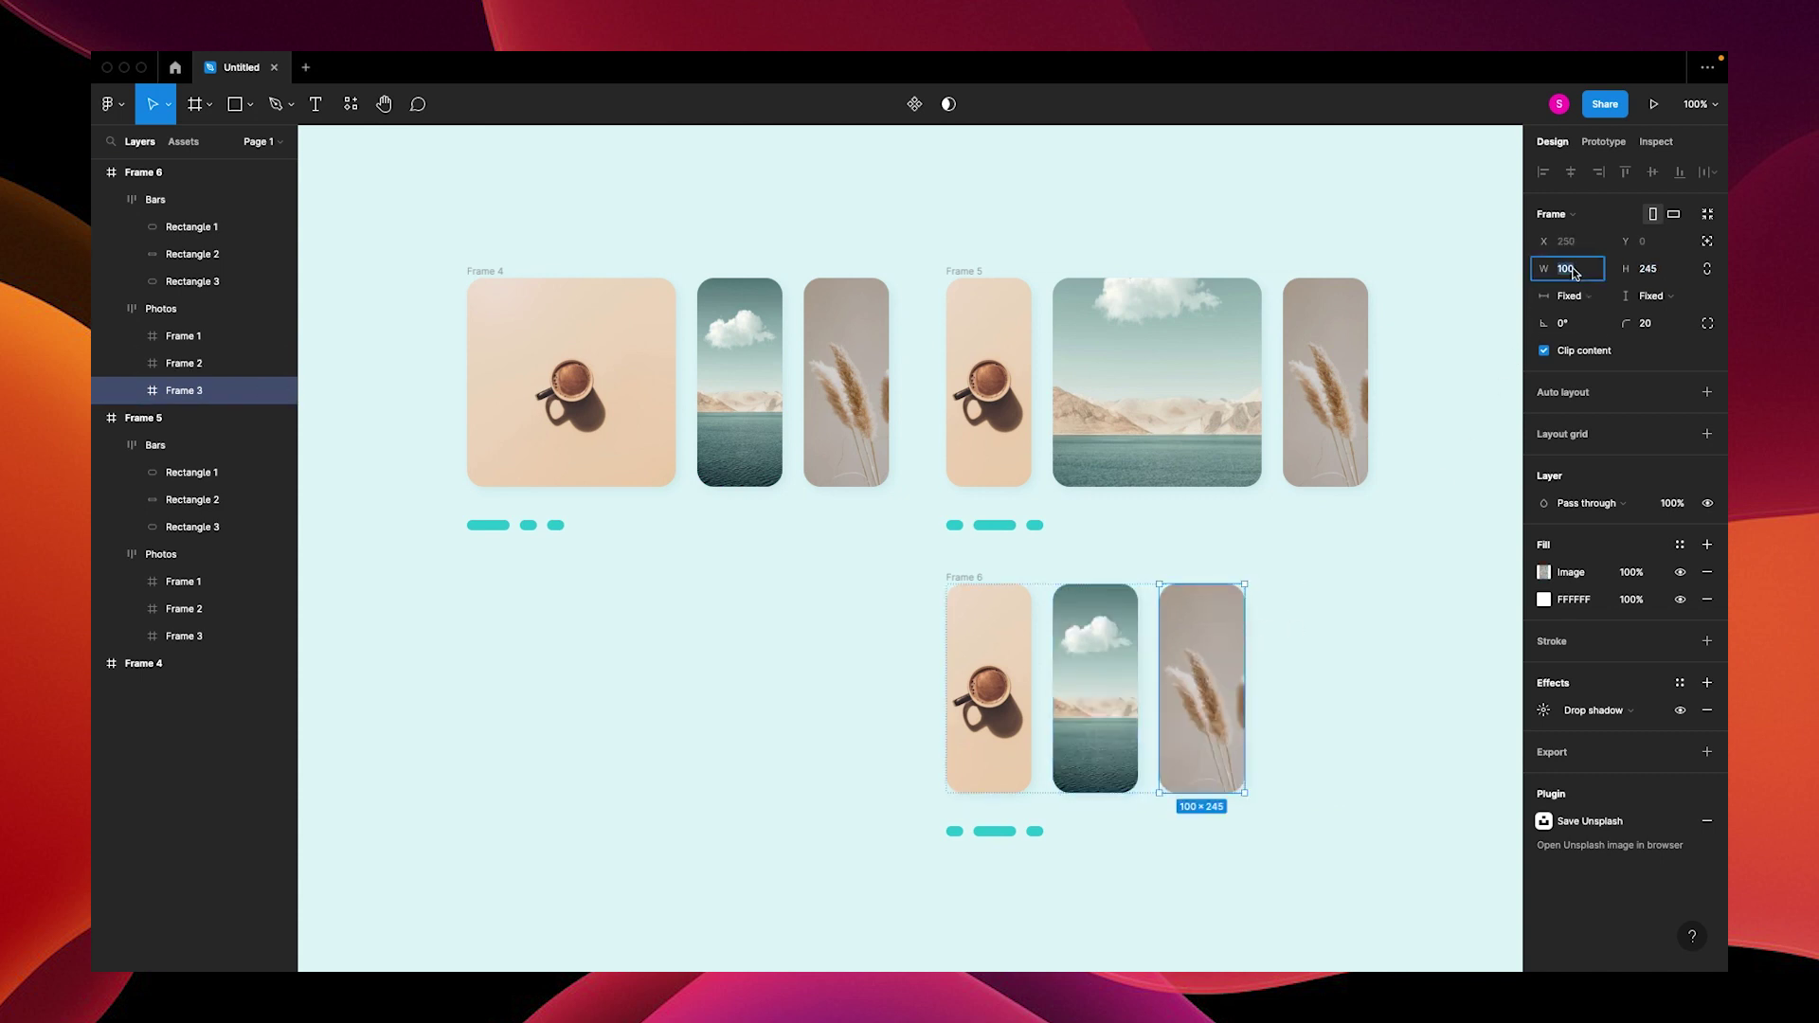
text(245)
key(Tab)
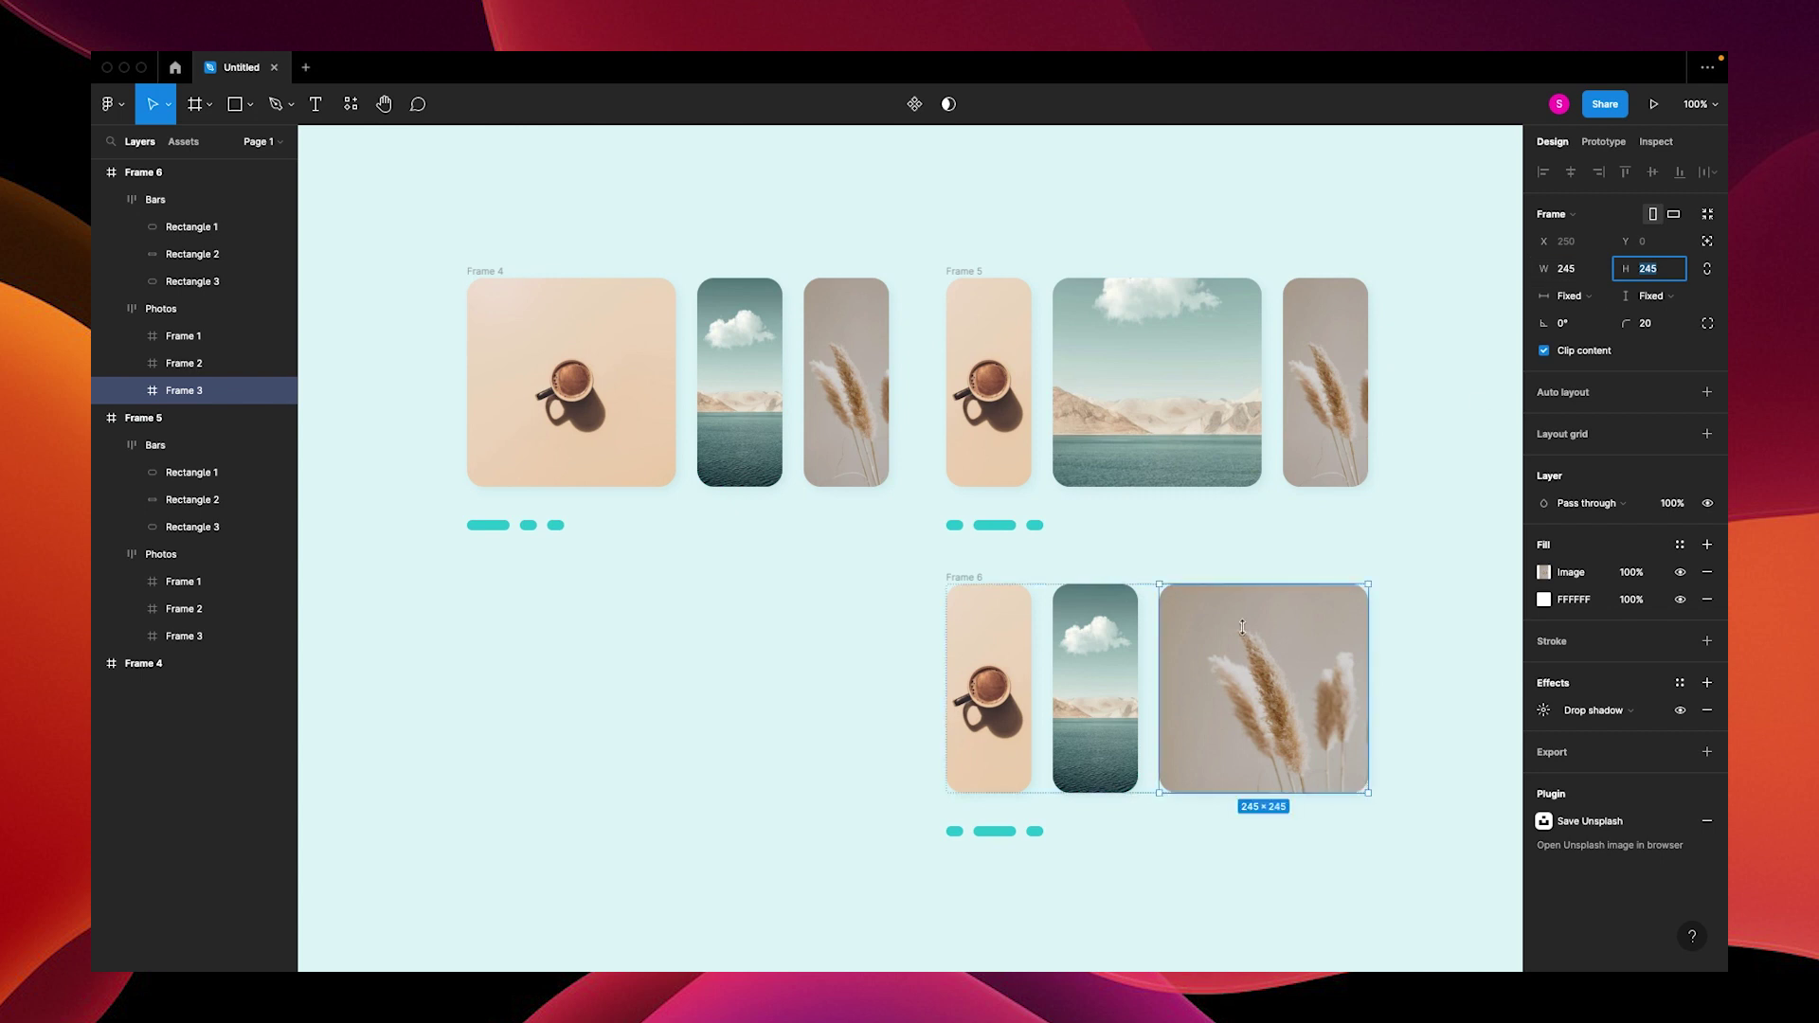
In Frame 6, set the middle bar's width to 20 and the third bar's to 50
click(992, 831)
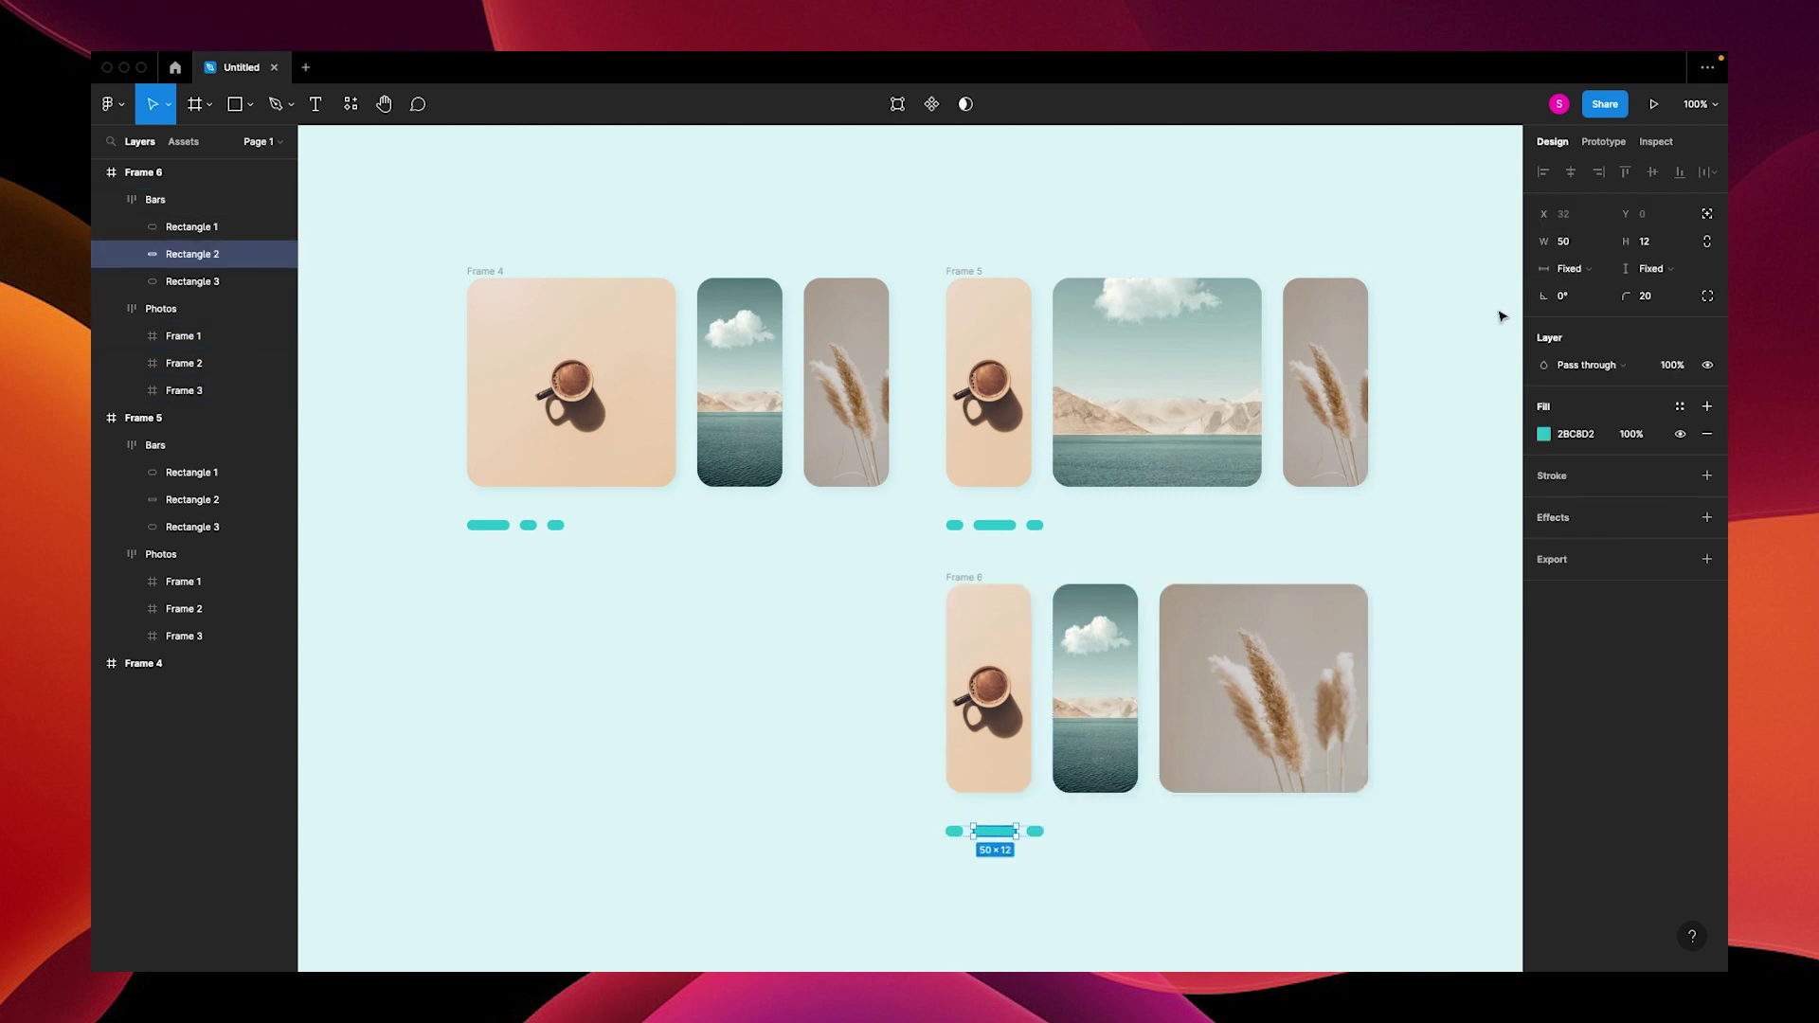
click(1567, 248)
text(20)
key(Tab)
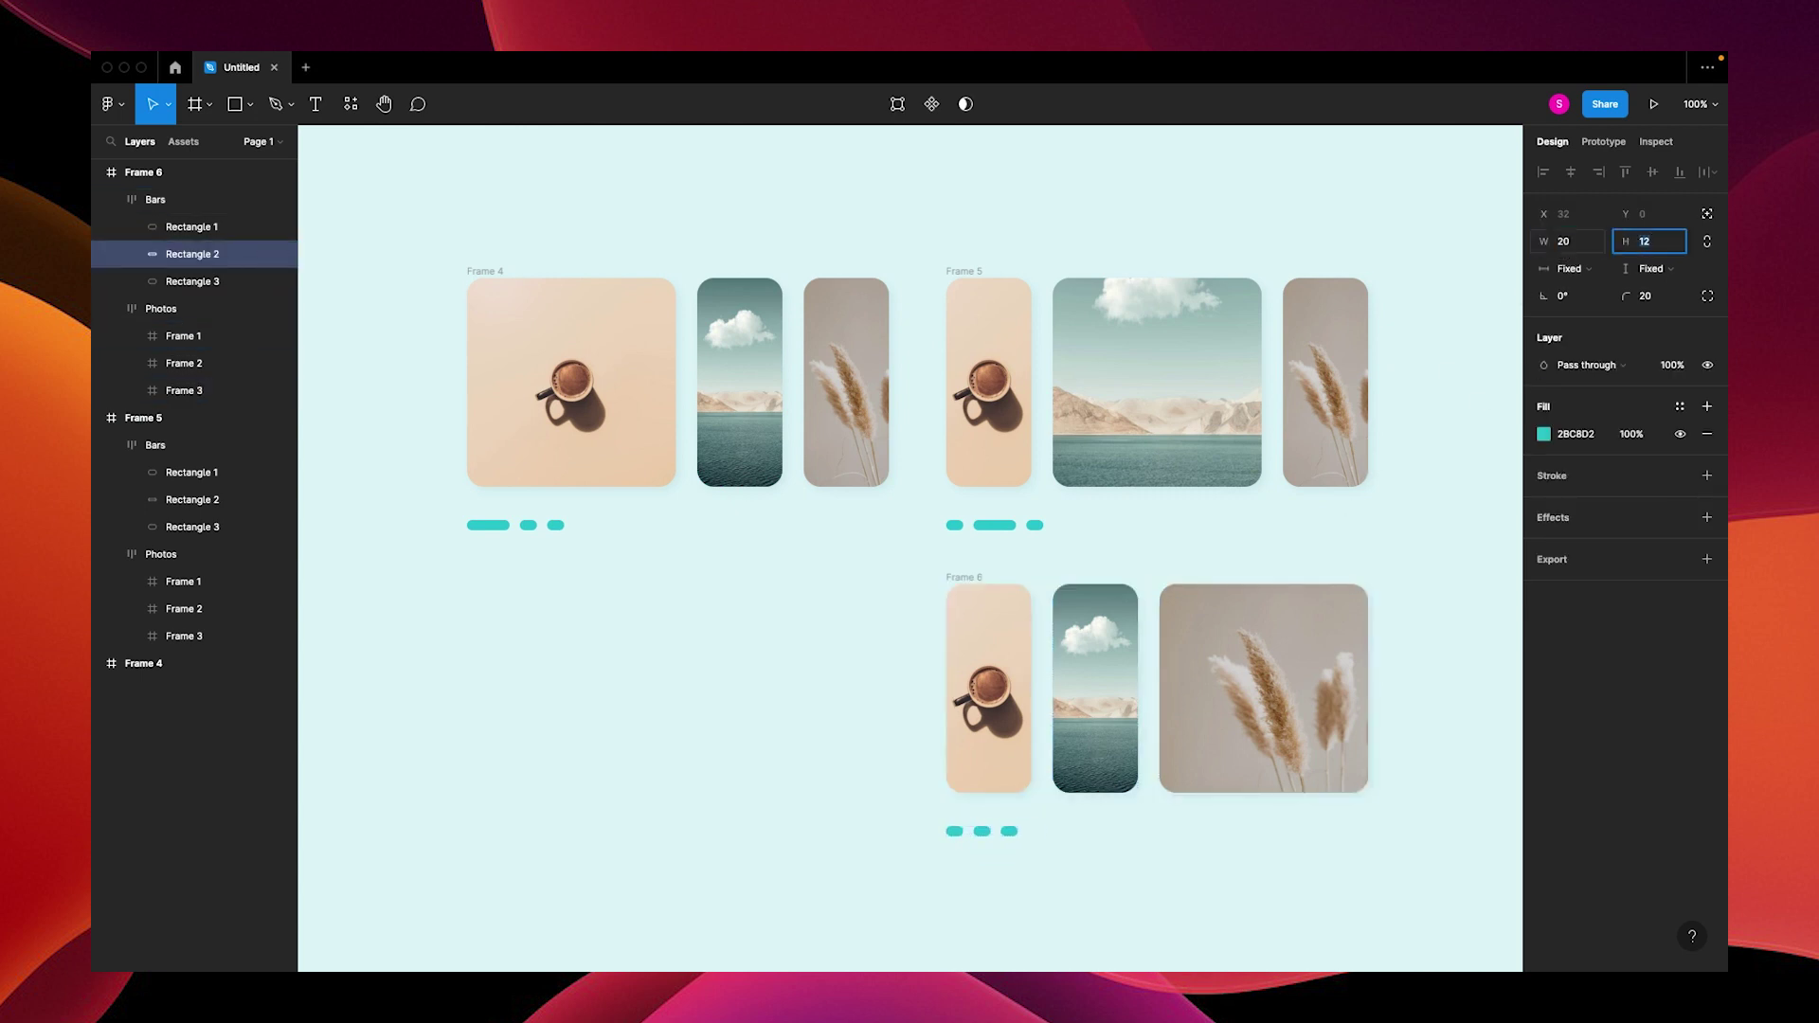
click(1010, 832)
click(1585, 246)
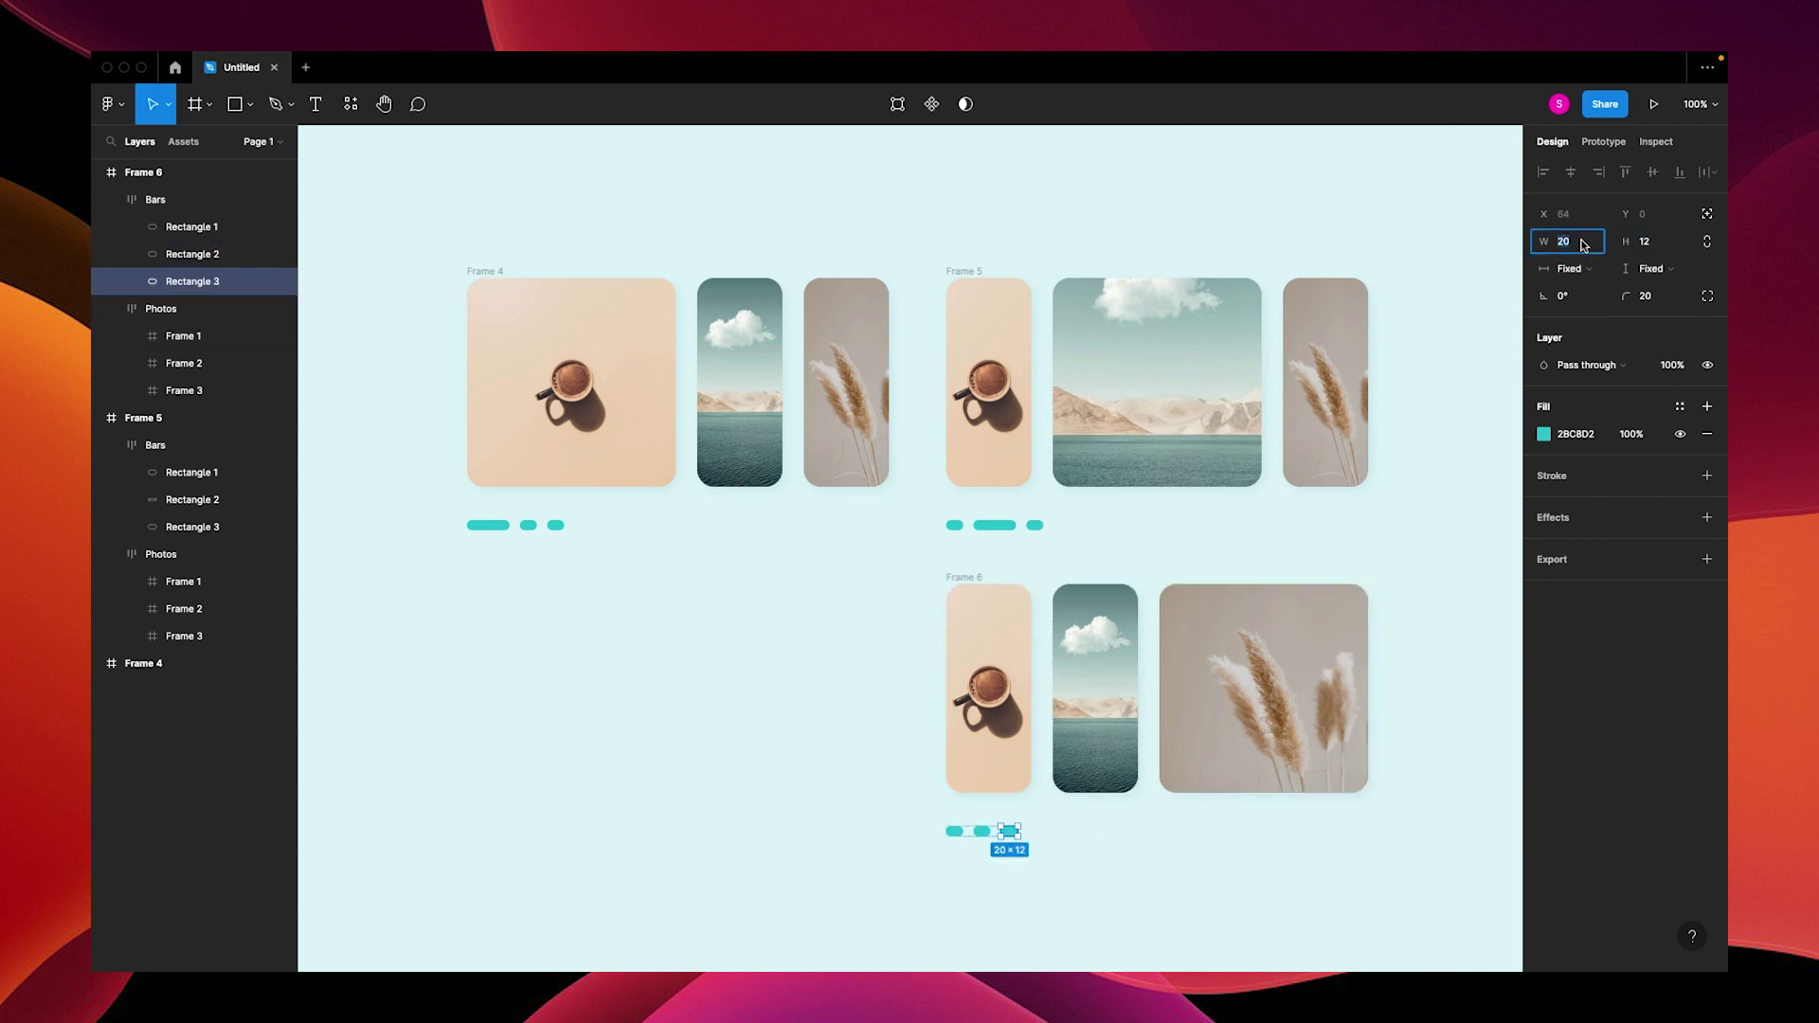
text(50)
key(Return)
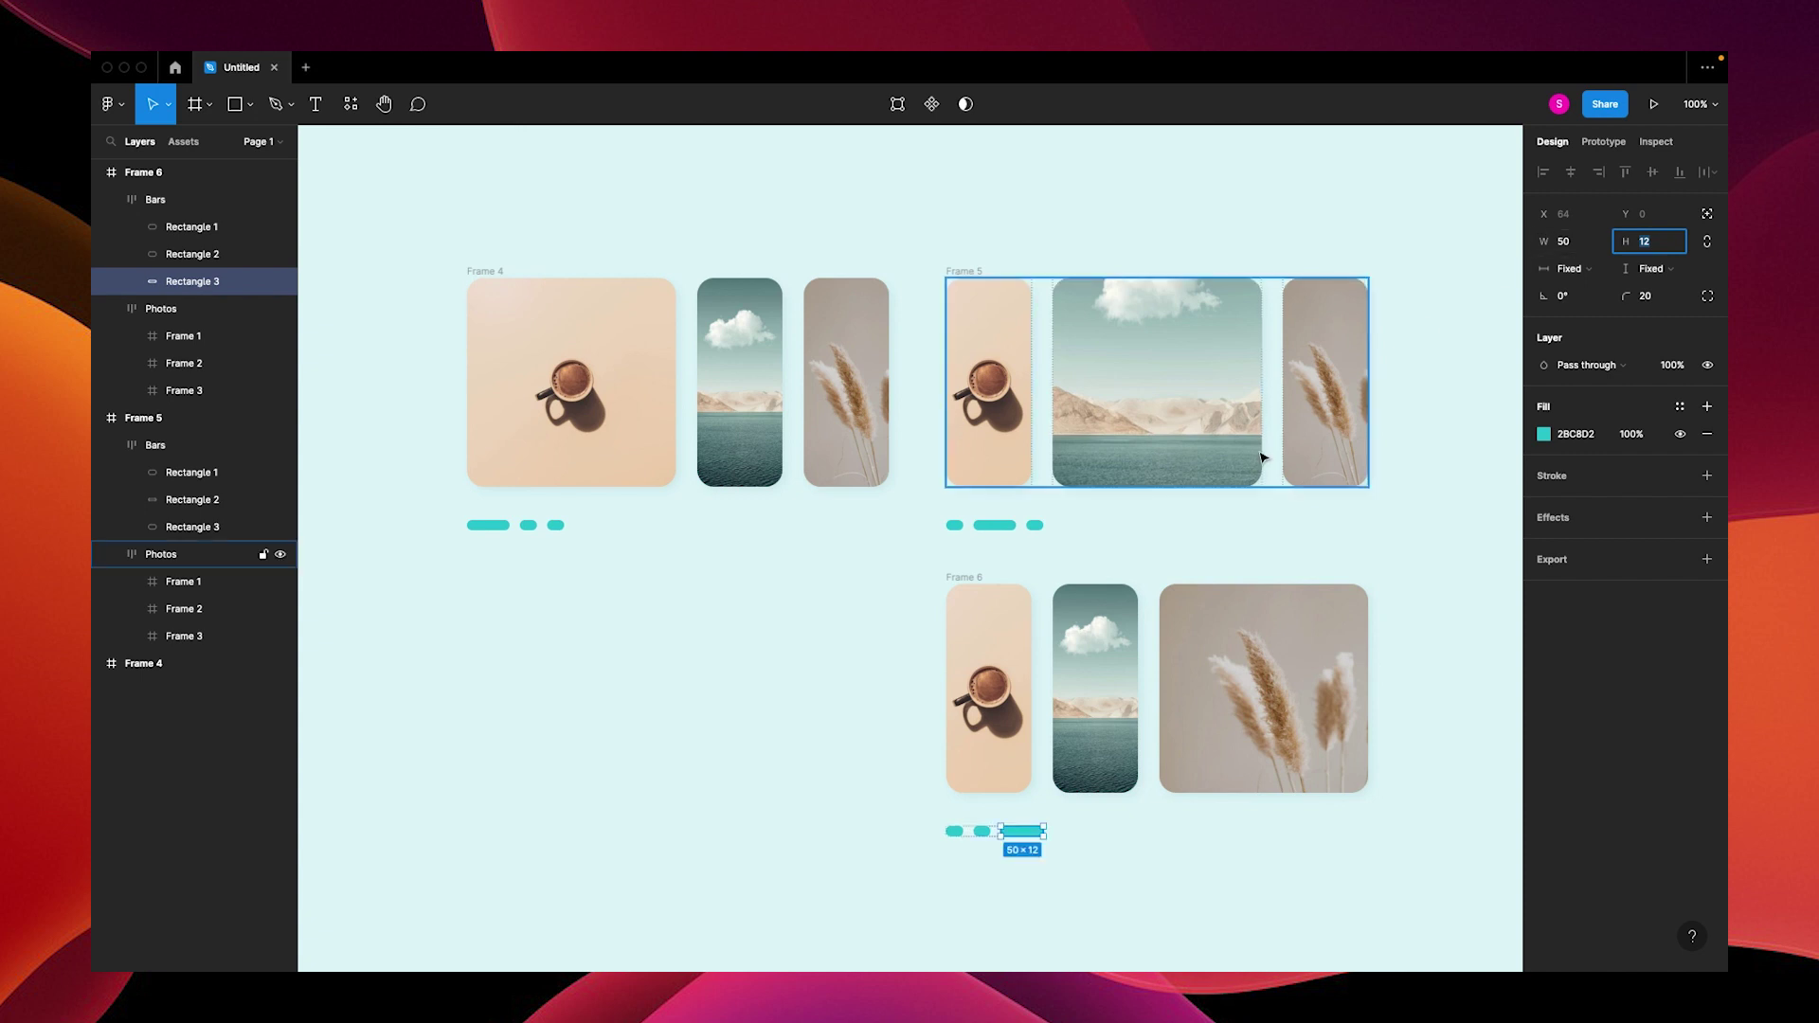
click(877, 623)
Combine Frames 4, 5 and 6 into the component set Component 1
drag(382, 191, 1516, 923)
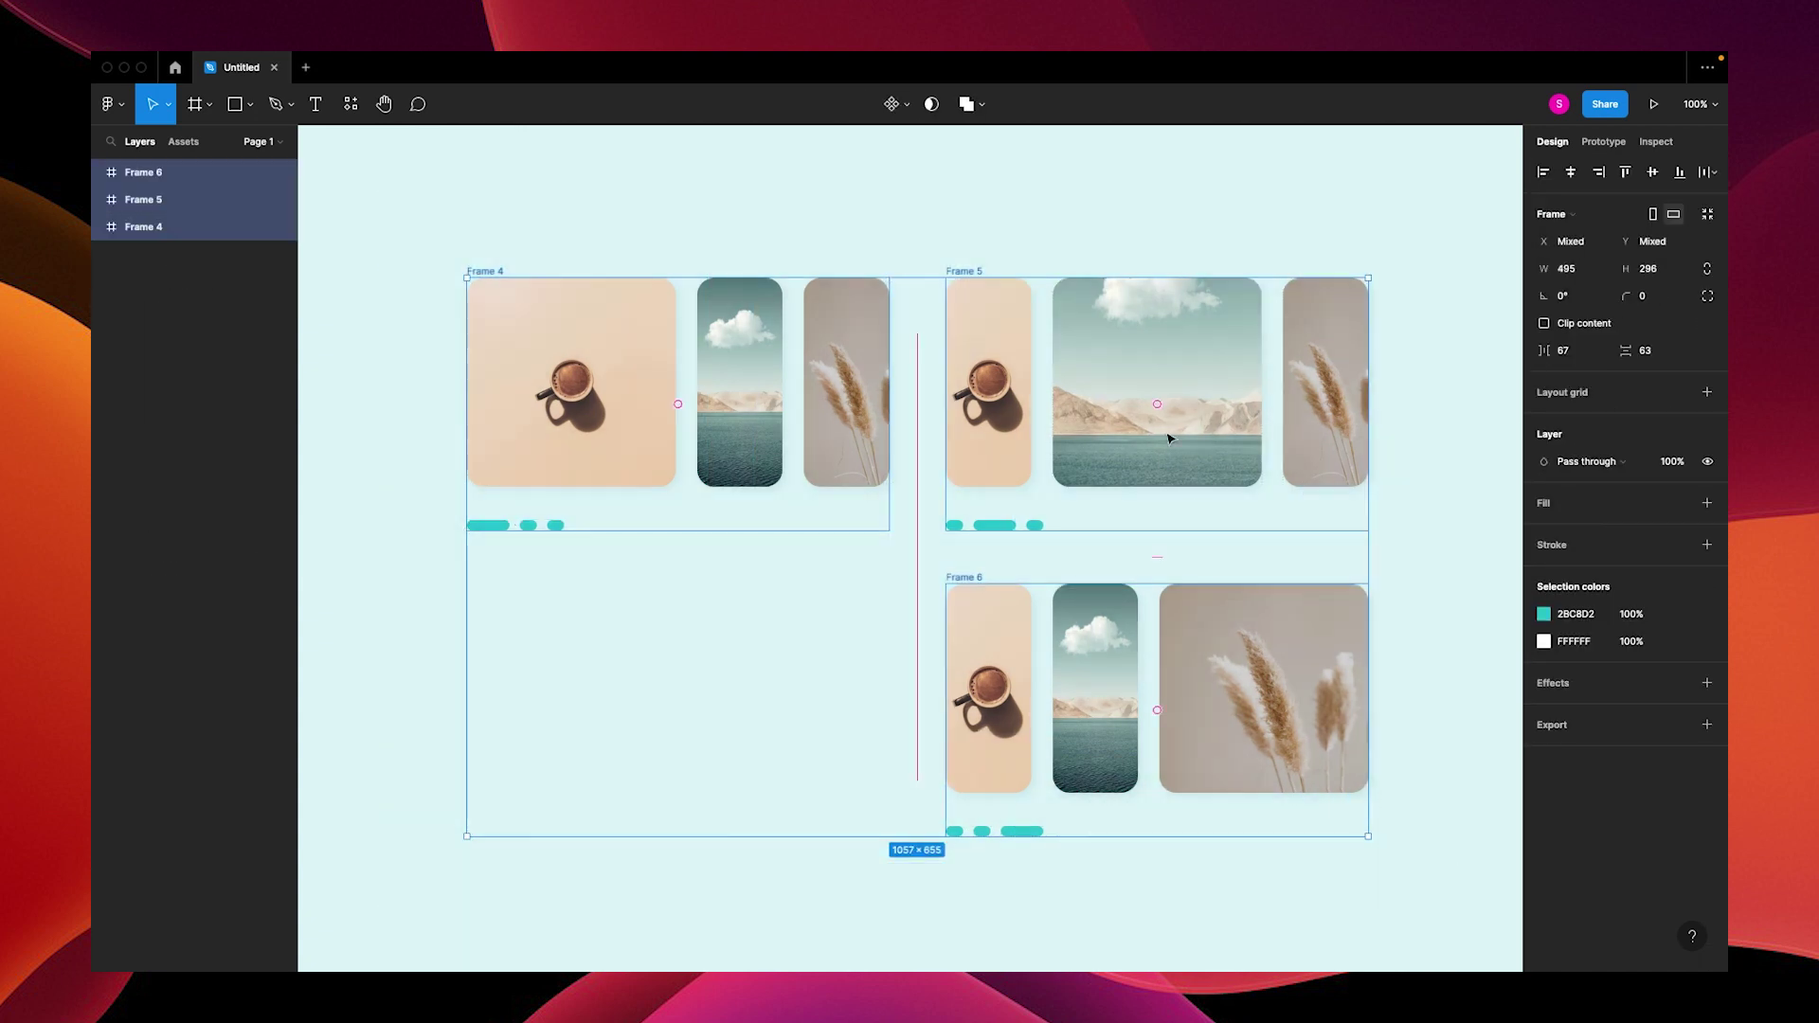
click(902, 106)
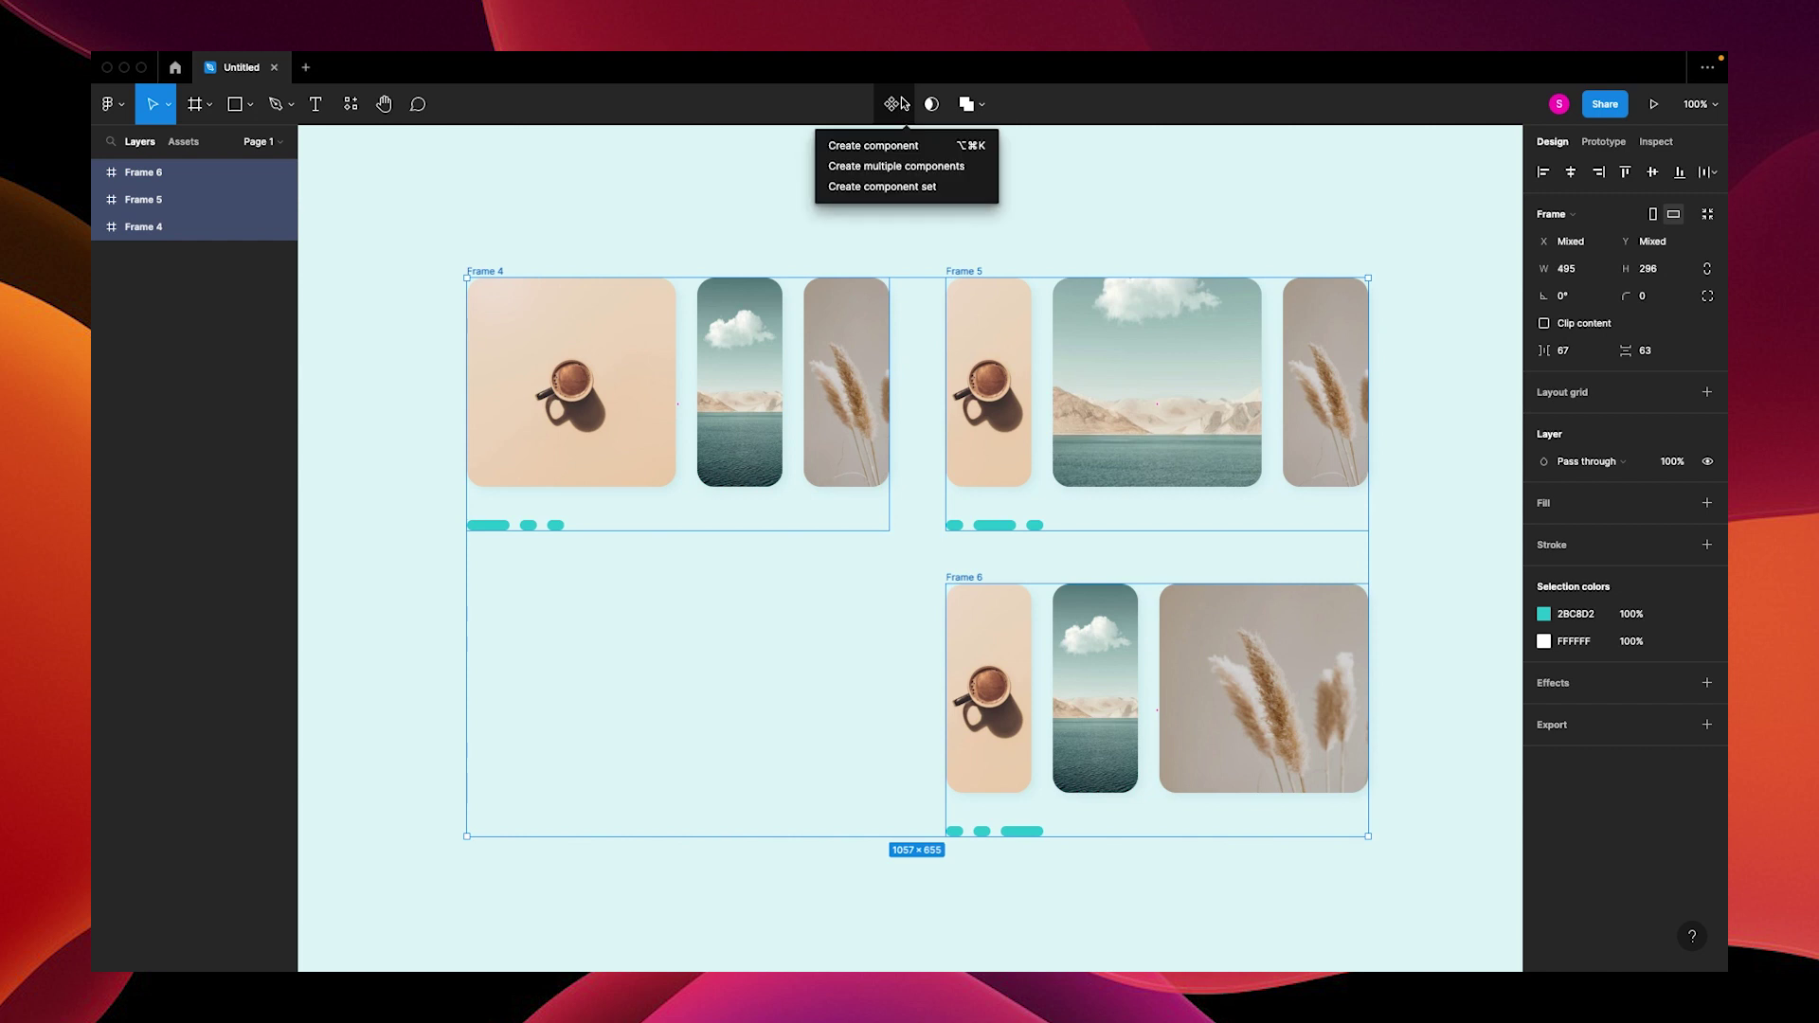
click(913, 186)
click(912, 192)
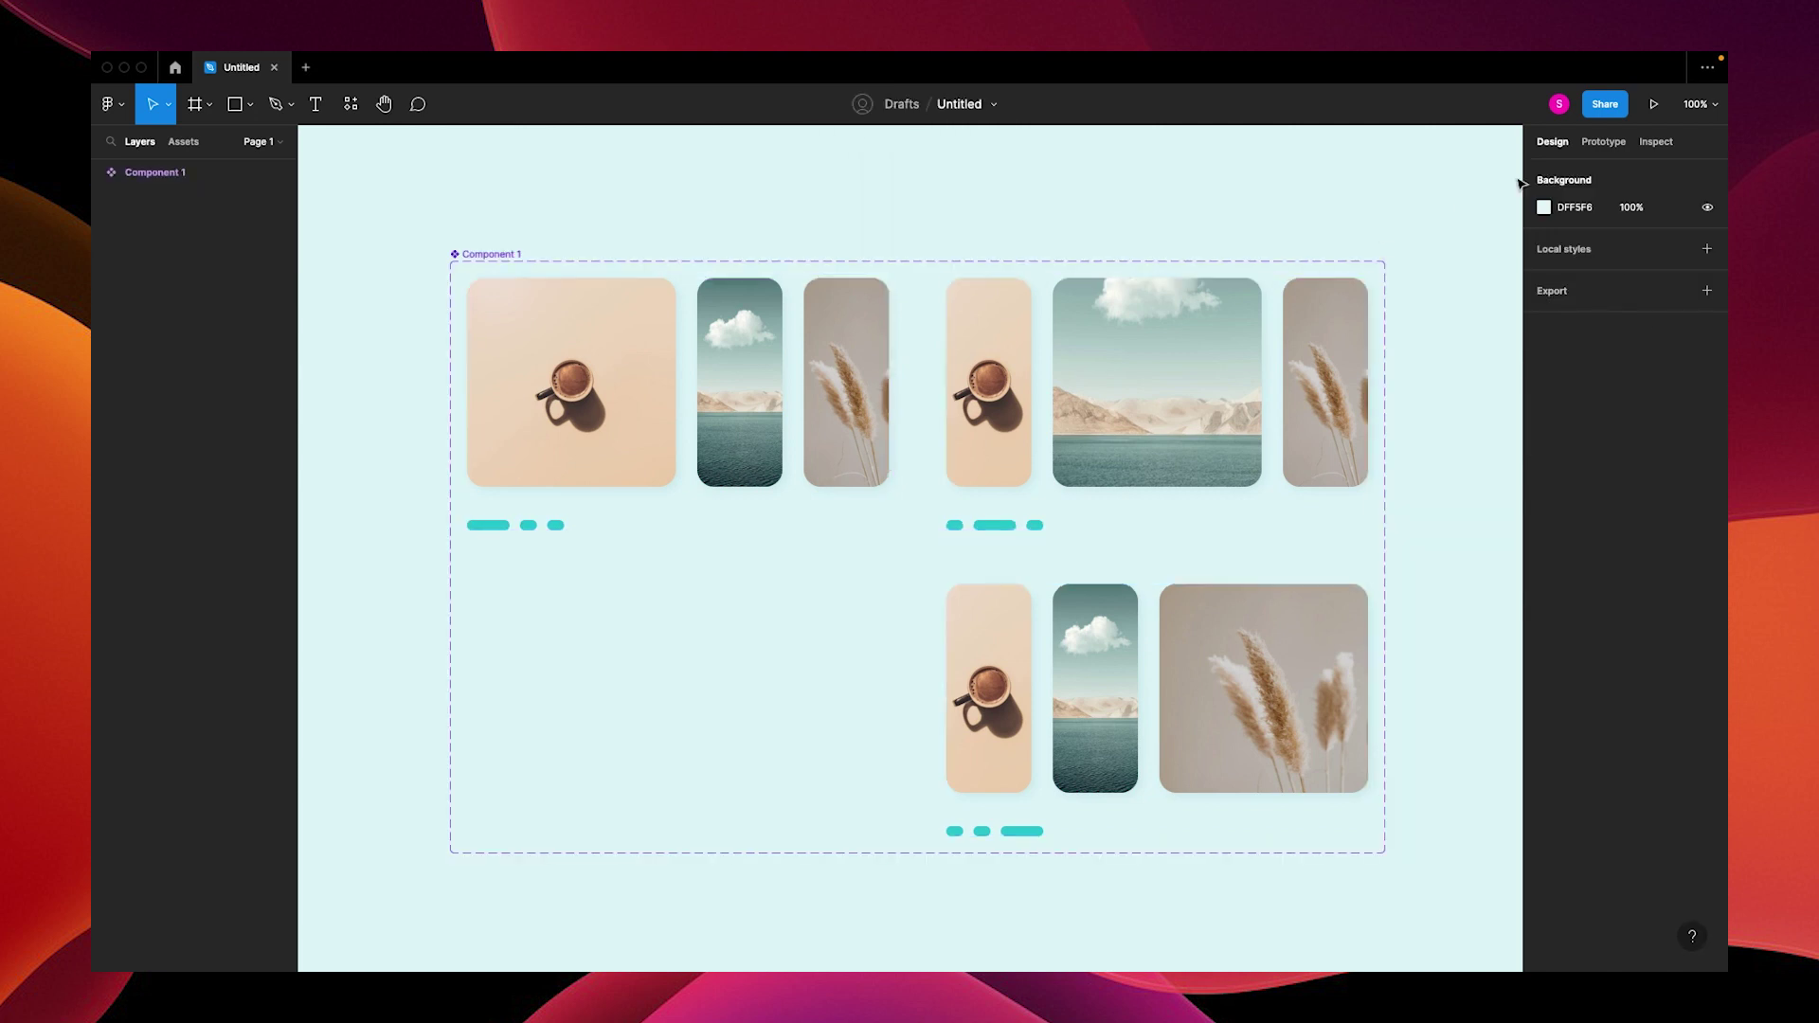
click(1594, 145)
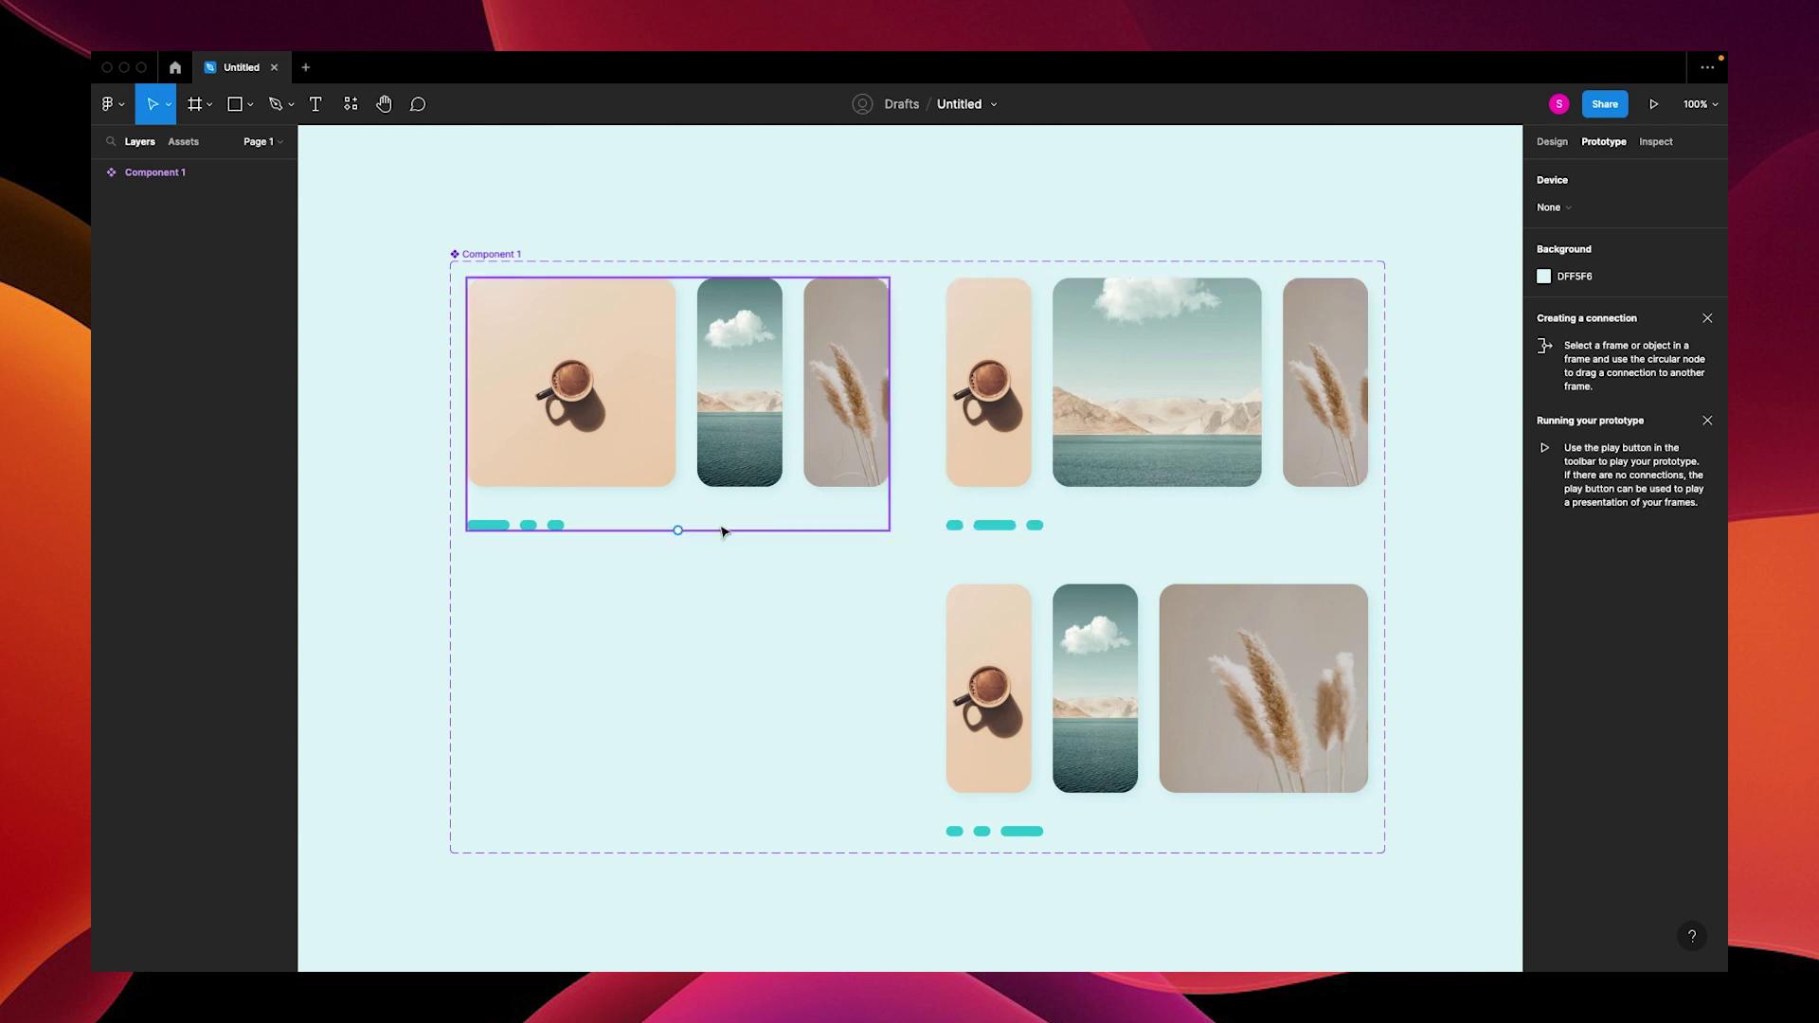
Add smart-animate on-click links: second and third bars to Frames 5 and 6, coffee photo to Frame 4
super+click(476, 525)
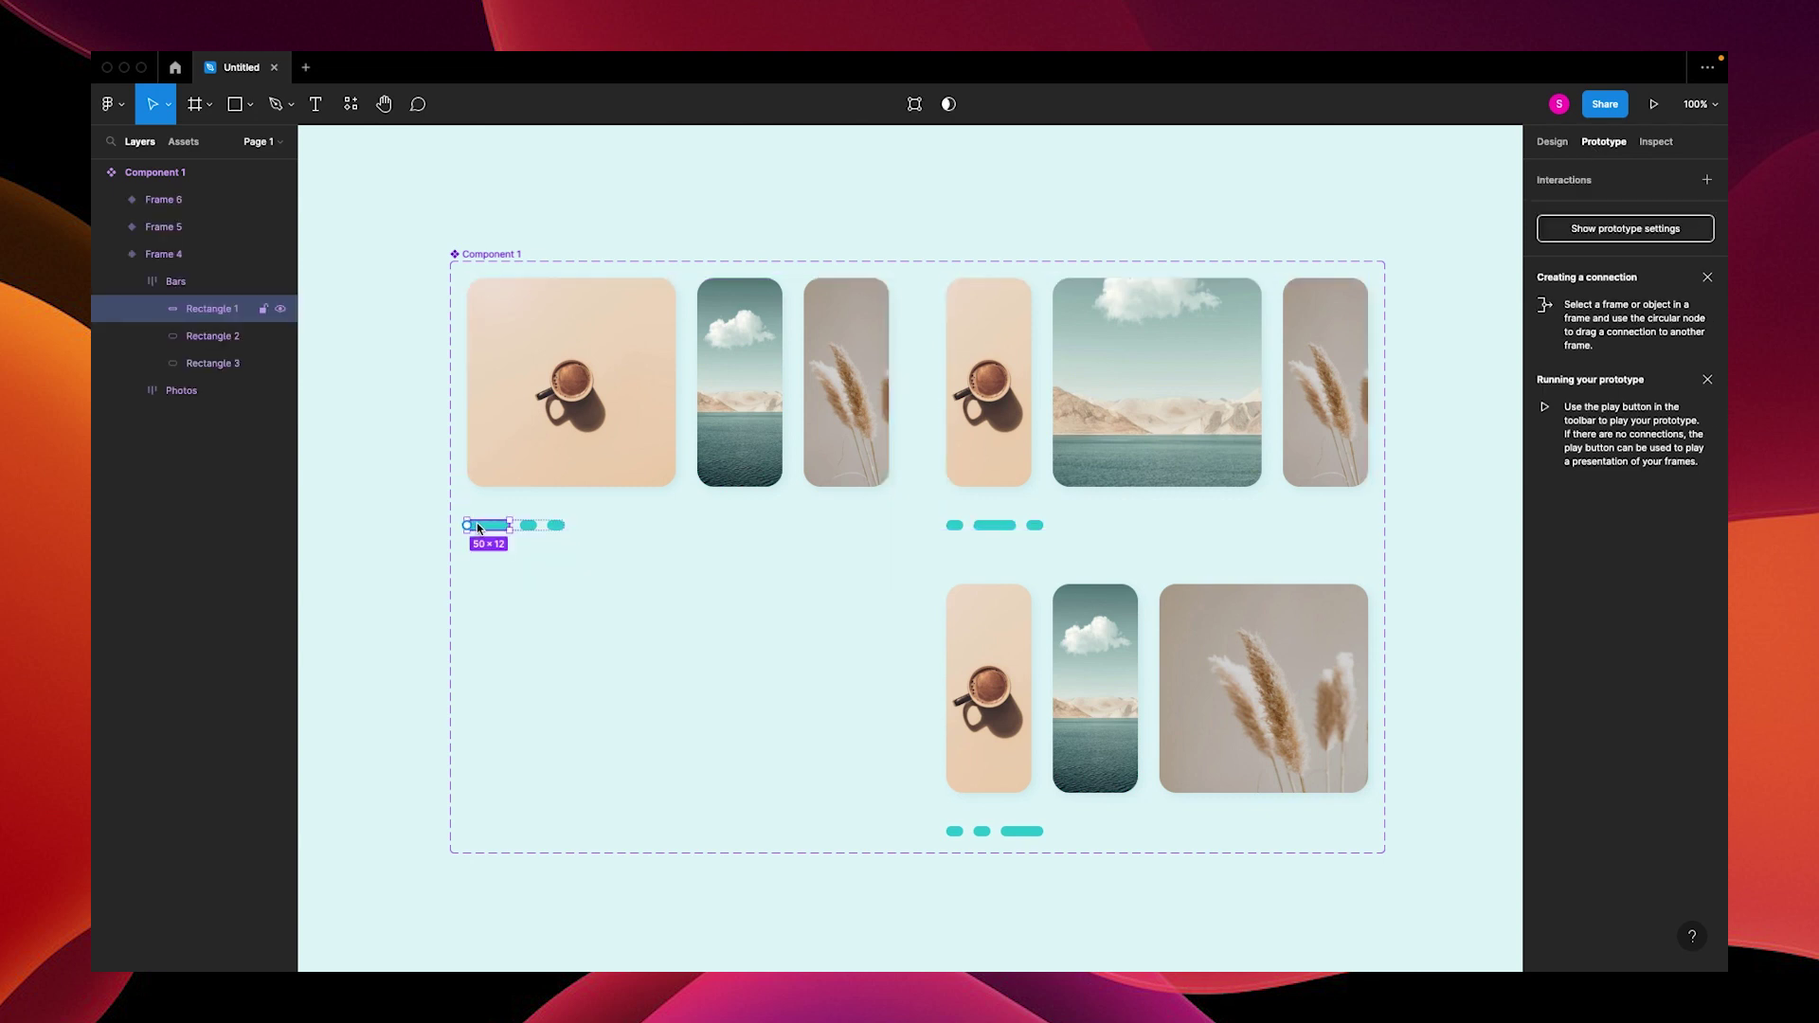
click(530, 528)
drag(537, 524, 1035, 487)
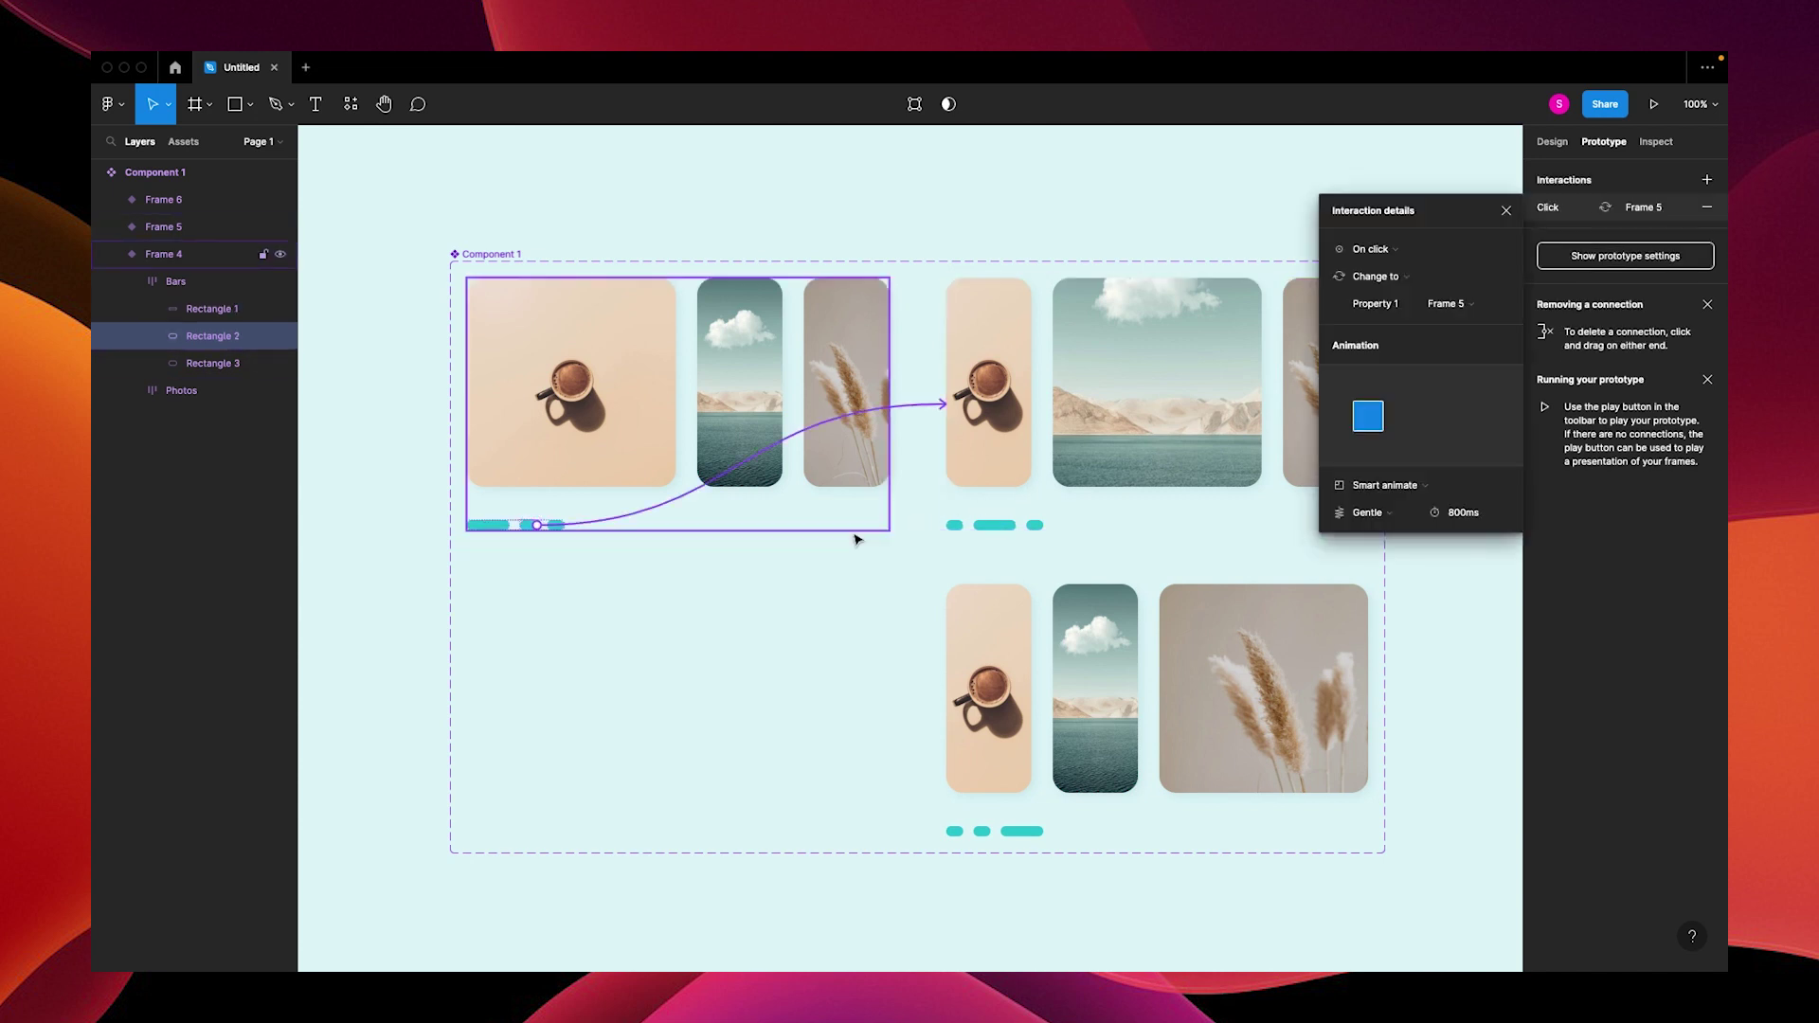
click(558, 528)
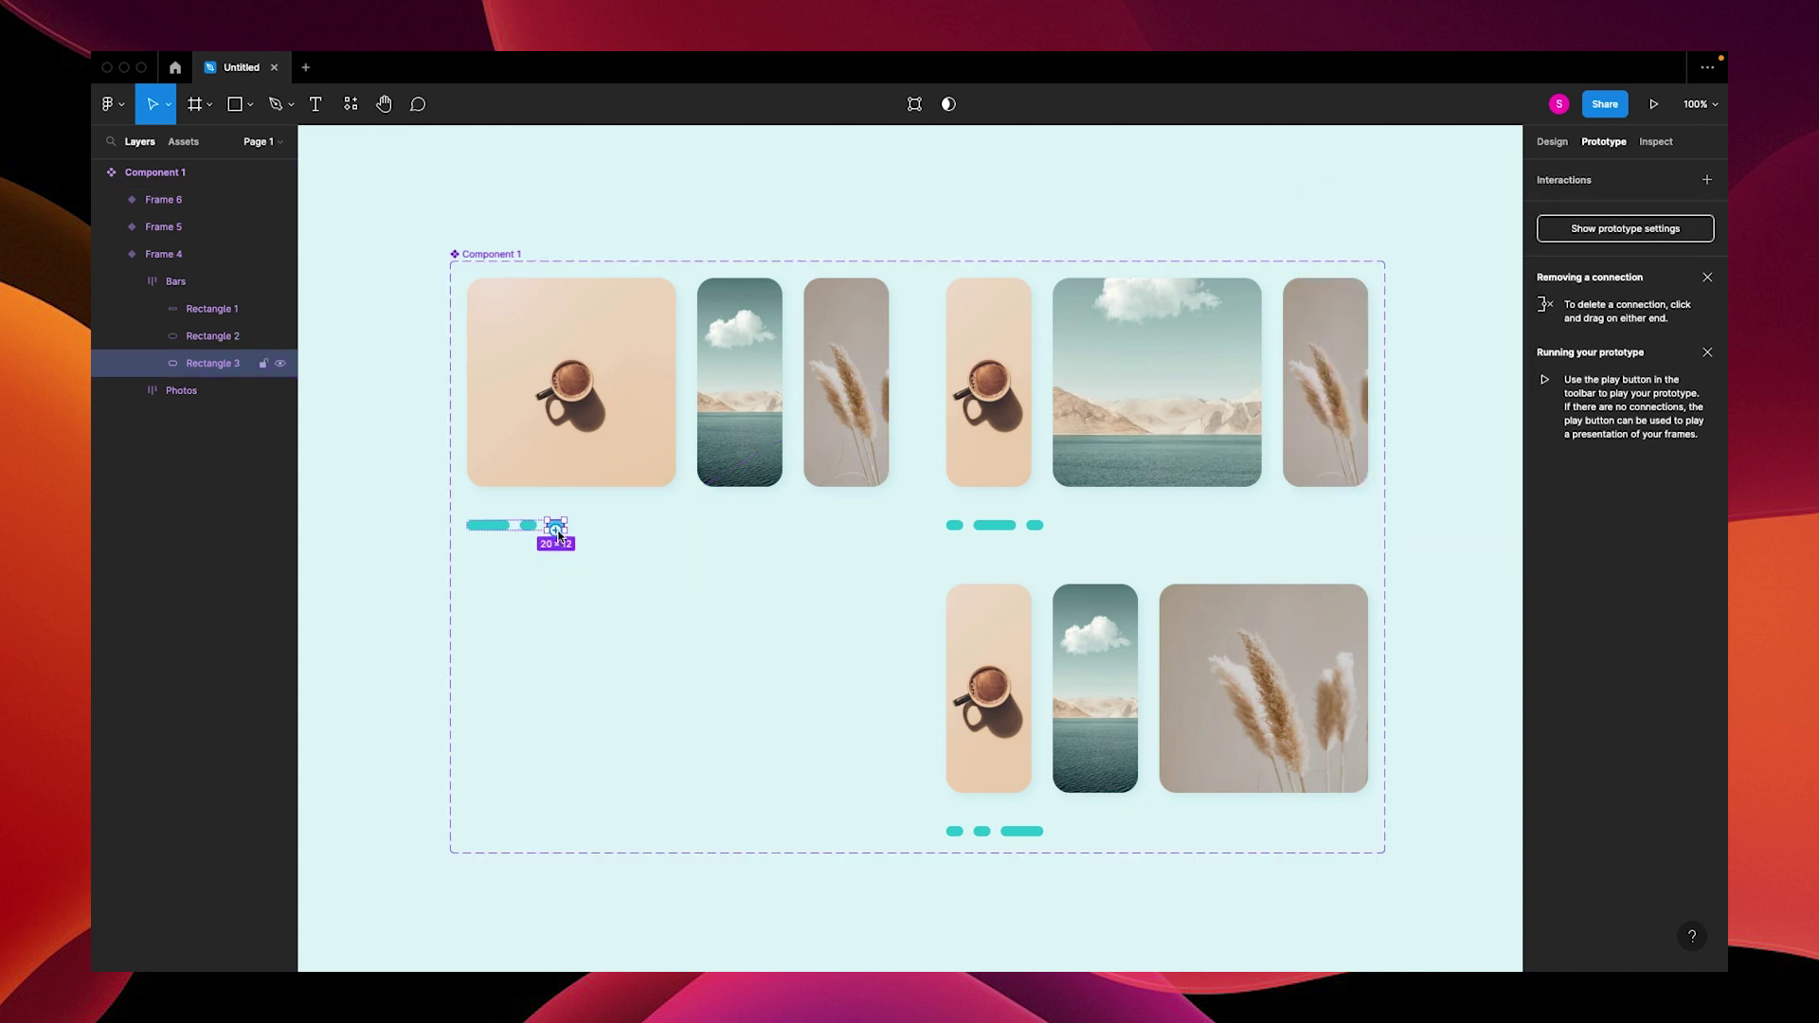
drag(558, 529, 1157, 616)
click(989, 383)
drag(946, 383, 1157, 616)
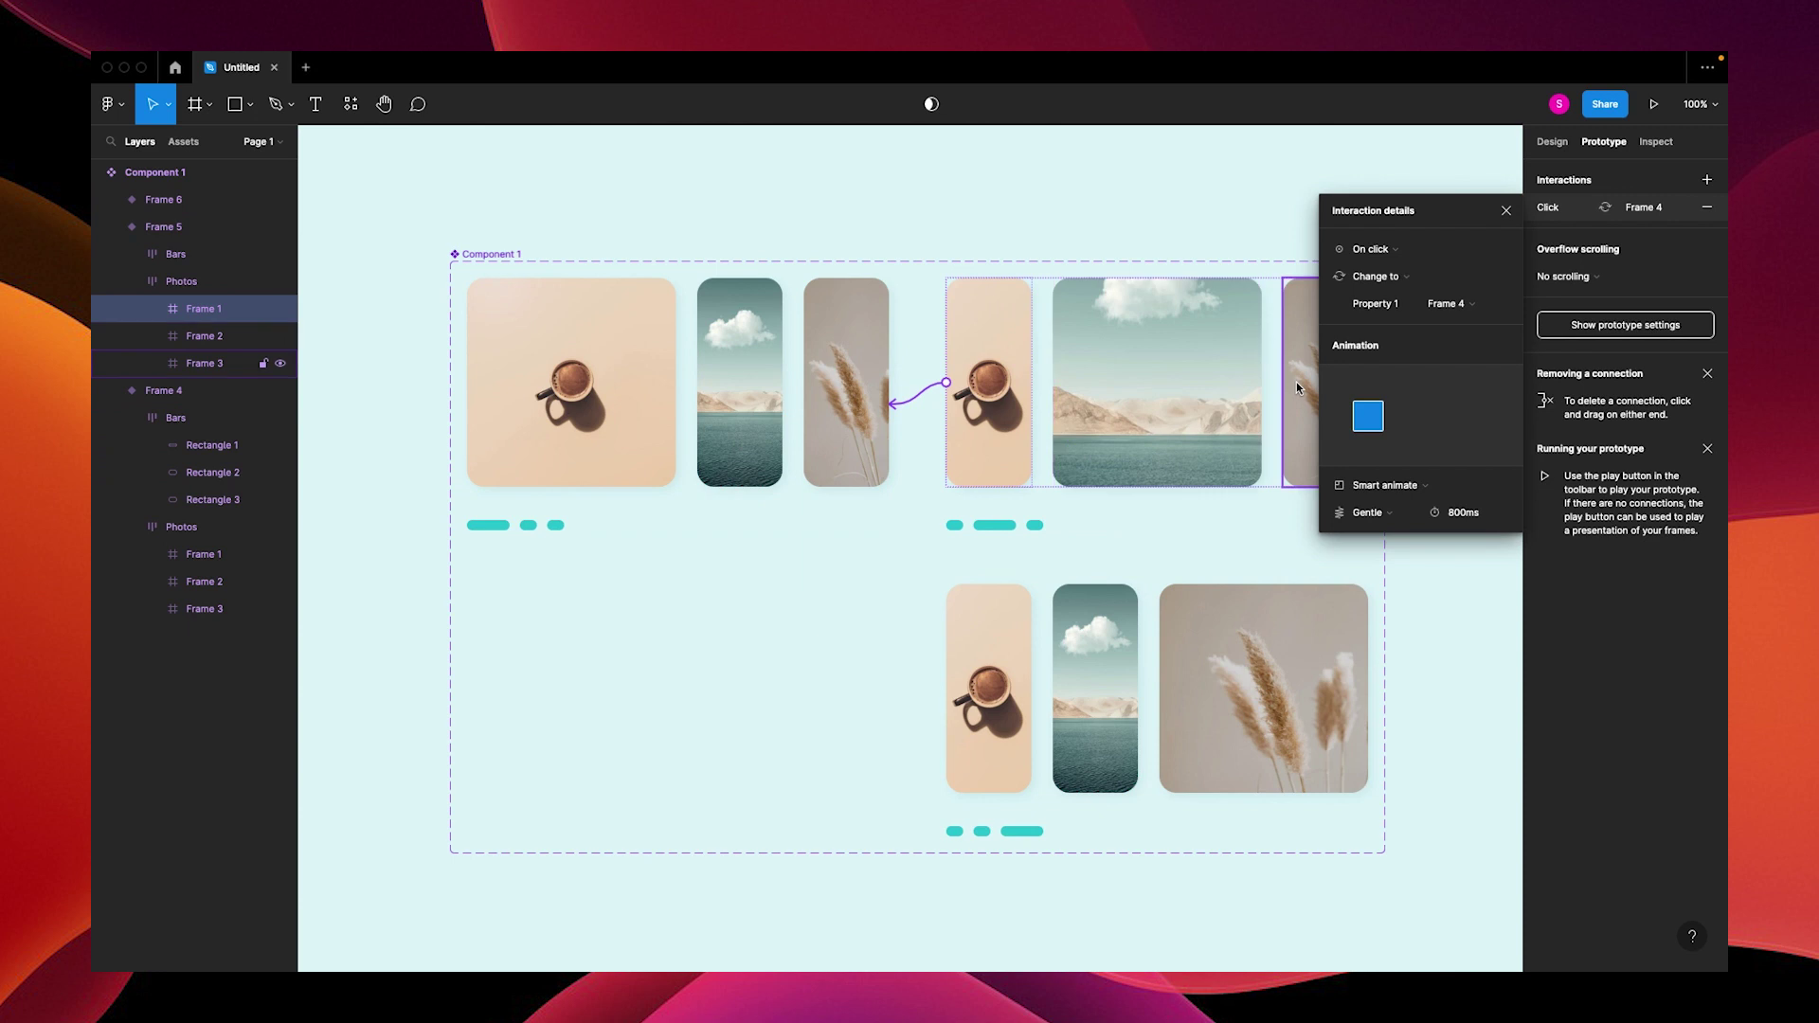
click(995, 524)
Link the third variant's lake photo to Frame 5 and a bottom bar to a top variant
click(1034, 524)
click(985, 617)
click(1095, 664)
drag(1138, 688, 1080, 485)
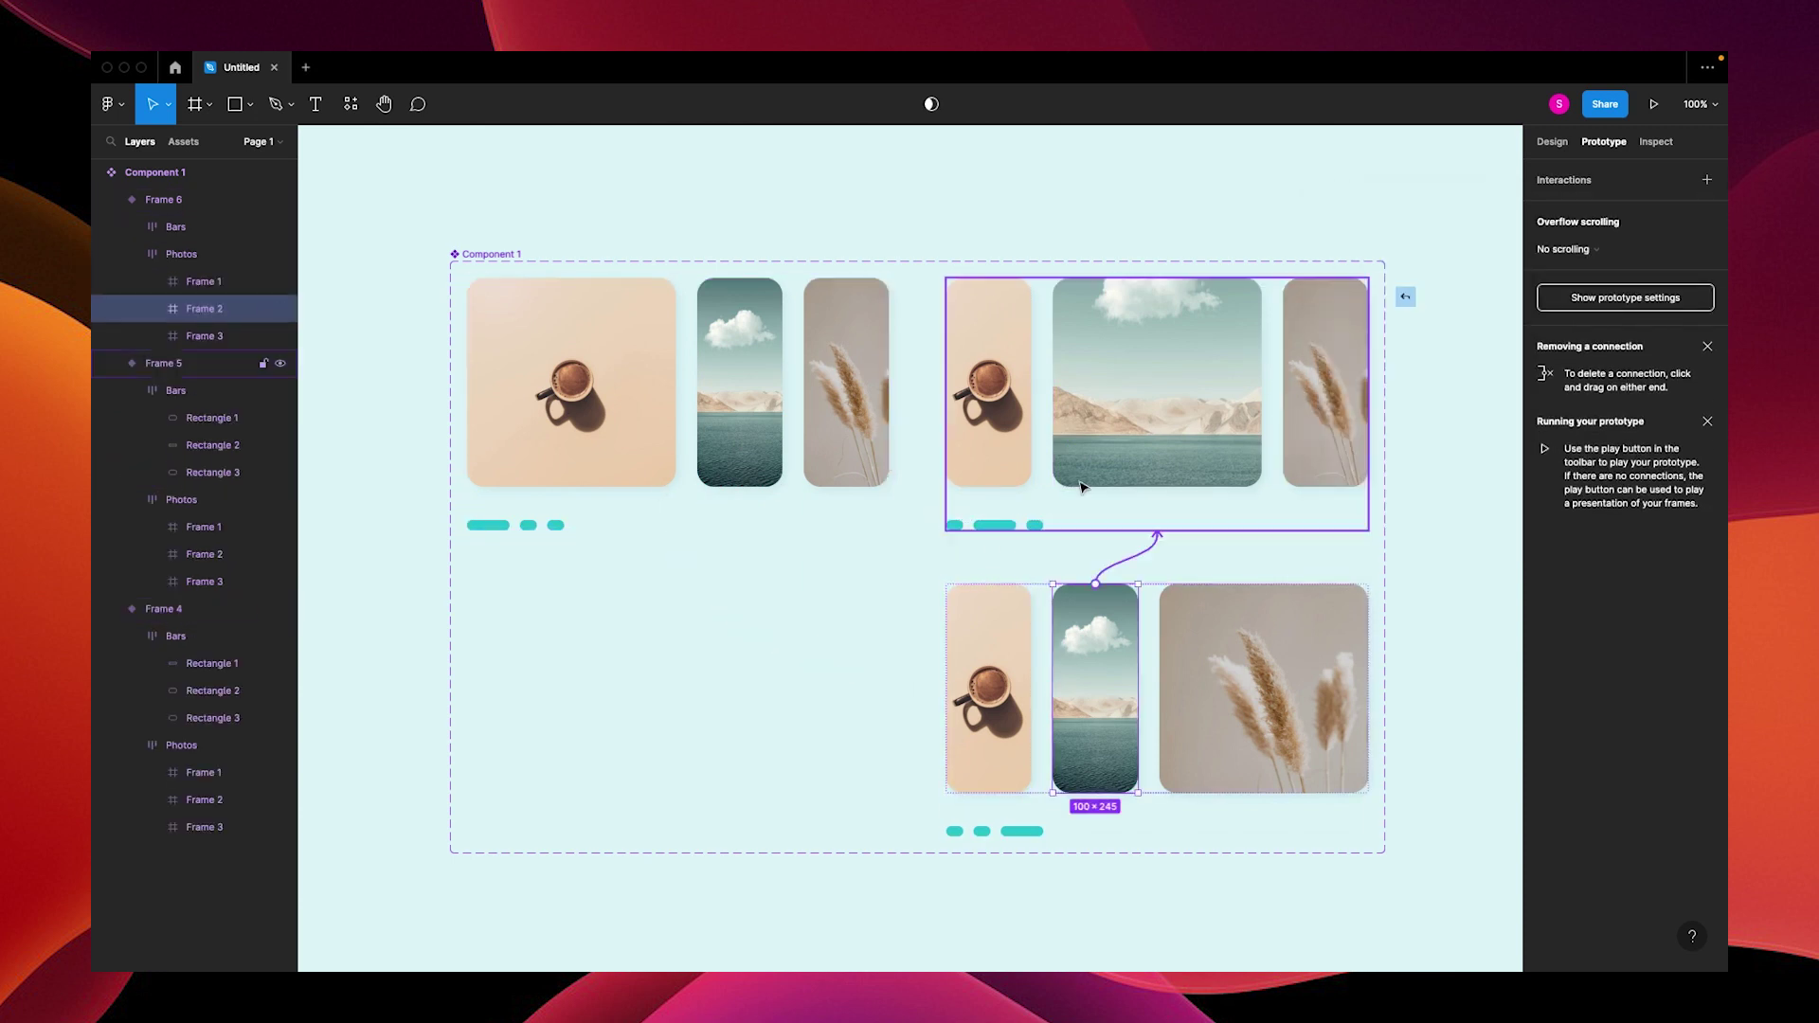
mouse_move(963, 831)
mouse_down()
mouse_move(663, 455)
mouse_move(1157, 398)
mouse_up()
Zoom out to 50% and draw a new empty frame beside the component set
key(Escape)
key(minus)
scroll(1180, 640, right, 5)
key(f)
drag(829, 369, 1287, 657)
Collapse Component 1's layers and drag a Component 1 instance from Assets into the centre of Frame 4
click(147, 198)
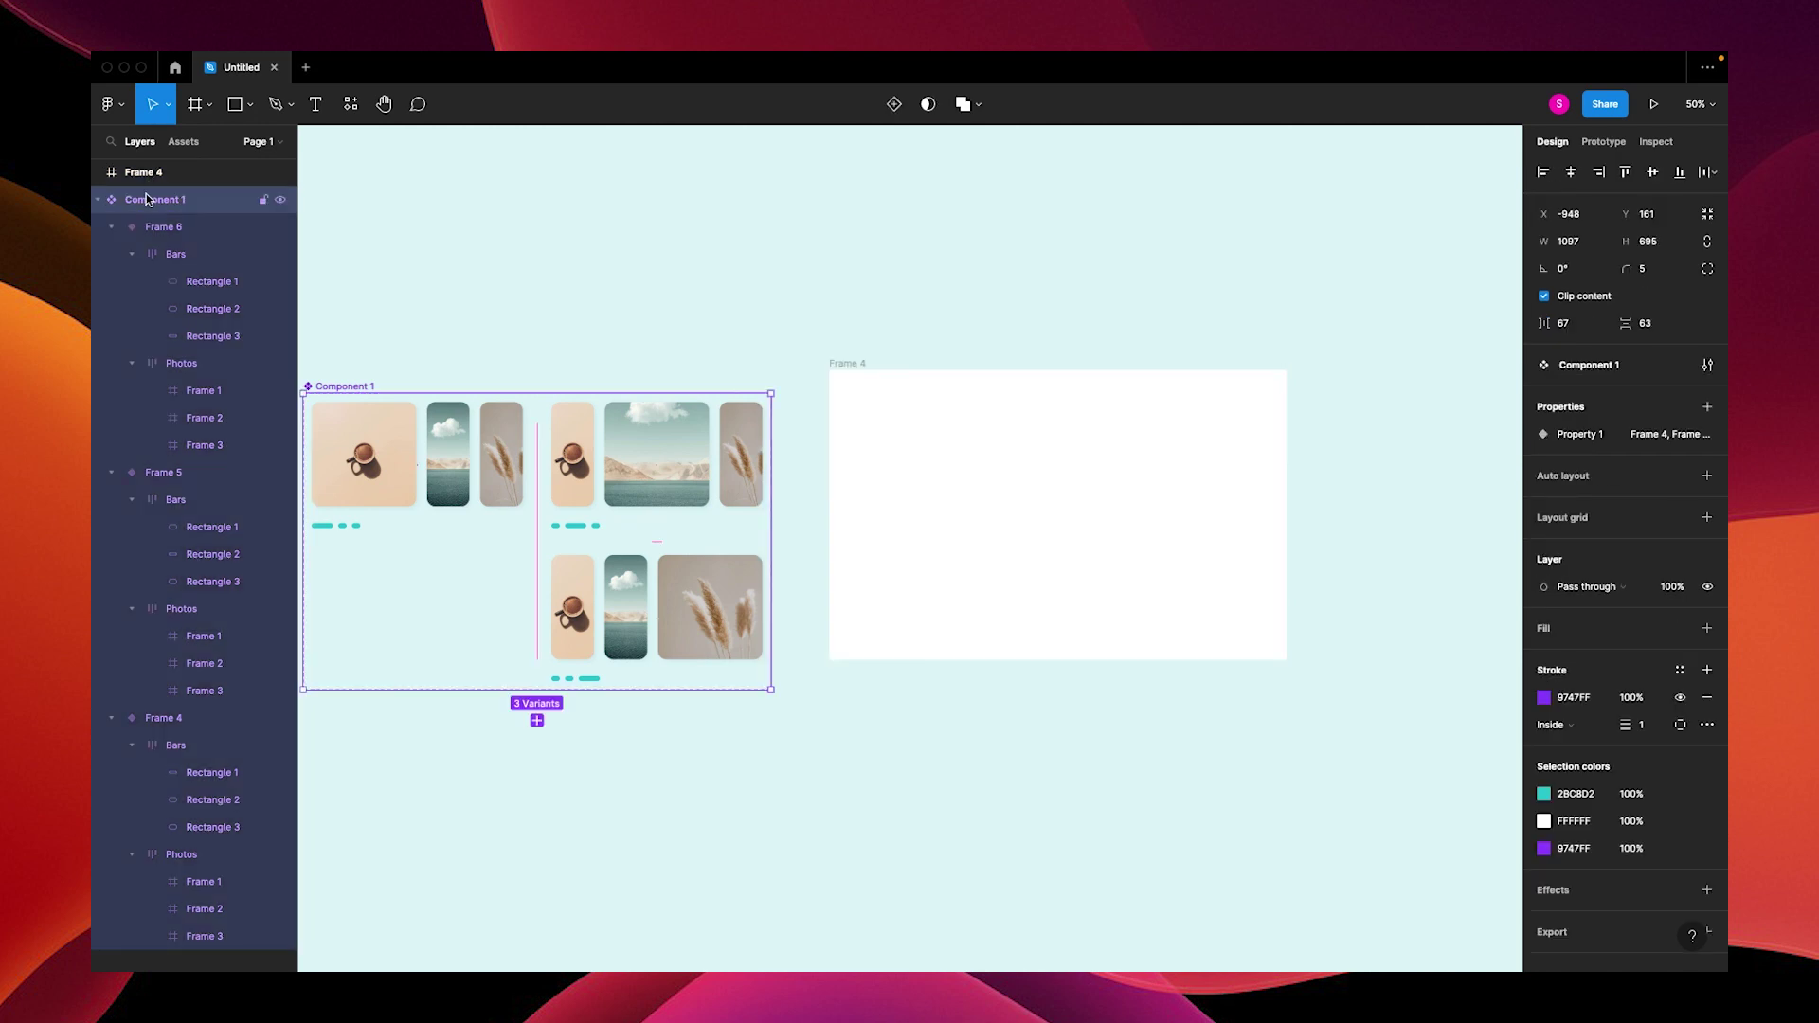
key(alt+l)
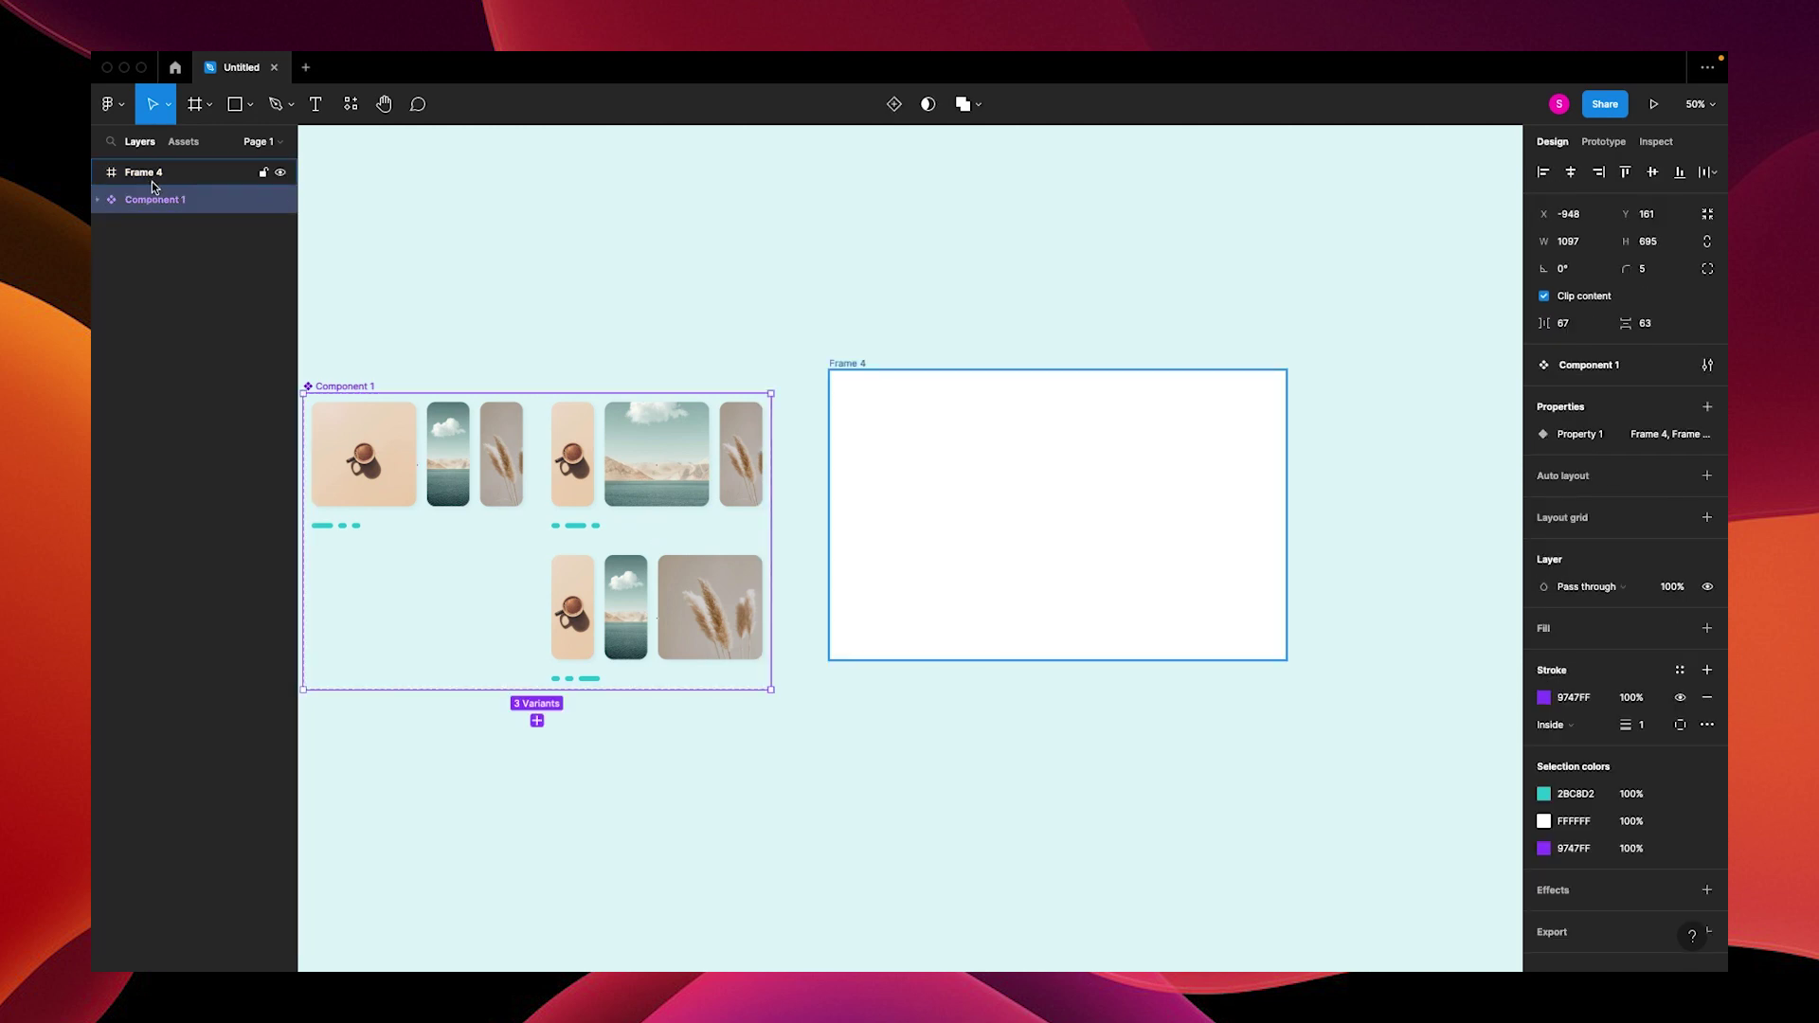
click(176, 151)
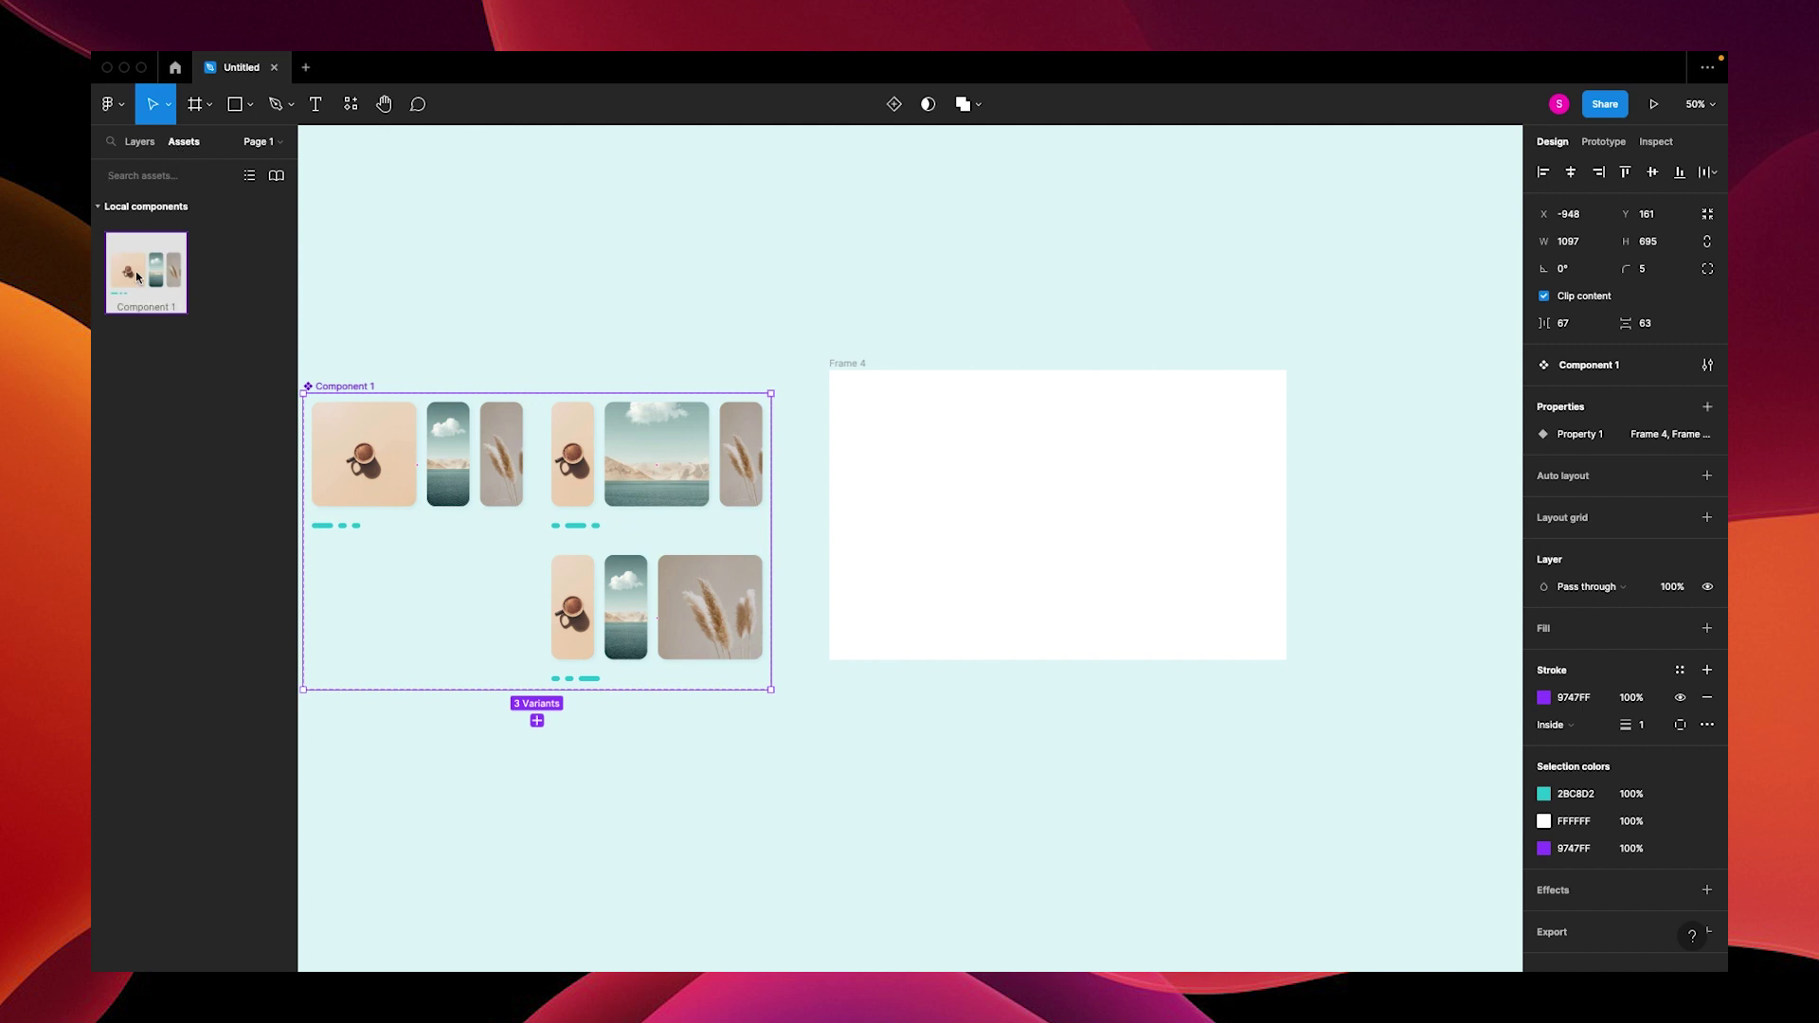
drag(134, 274, 1054, 515)
Play Frame 4 as a prototype in presentation view
click(861, 366)
key(shift+e)
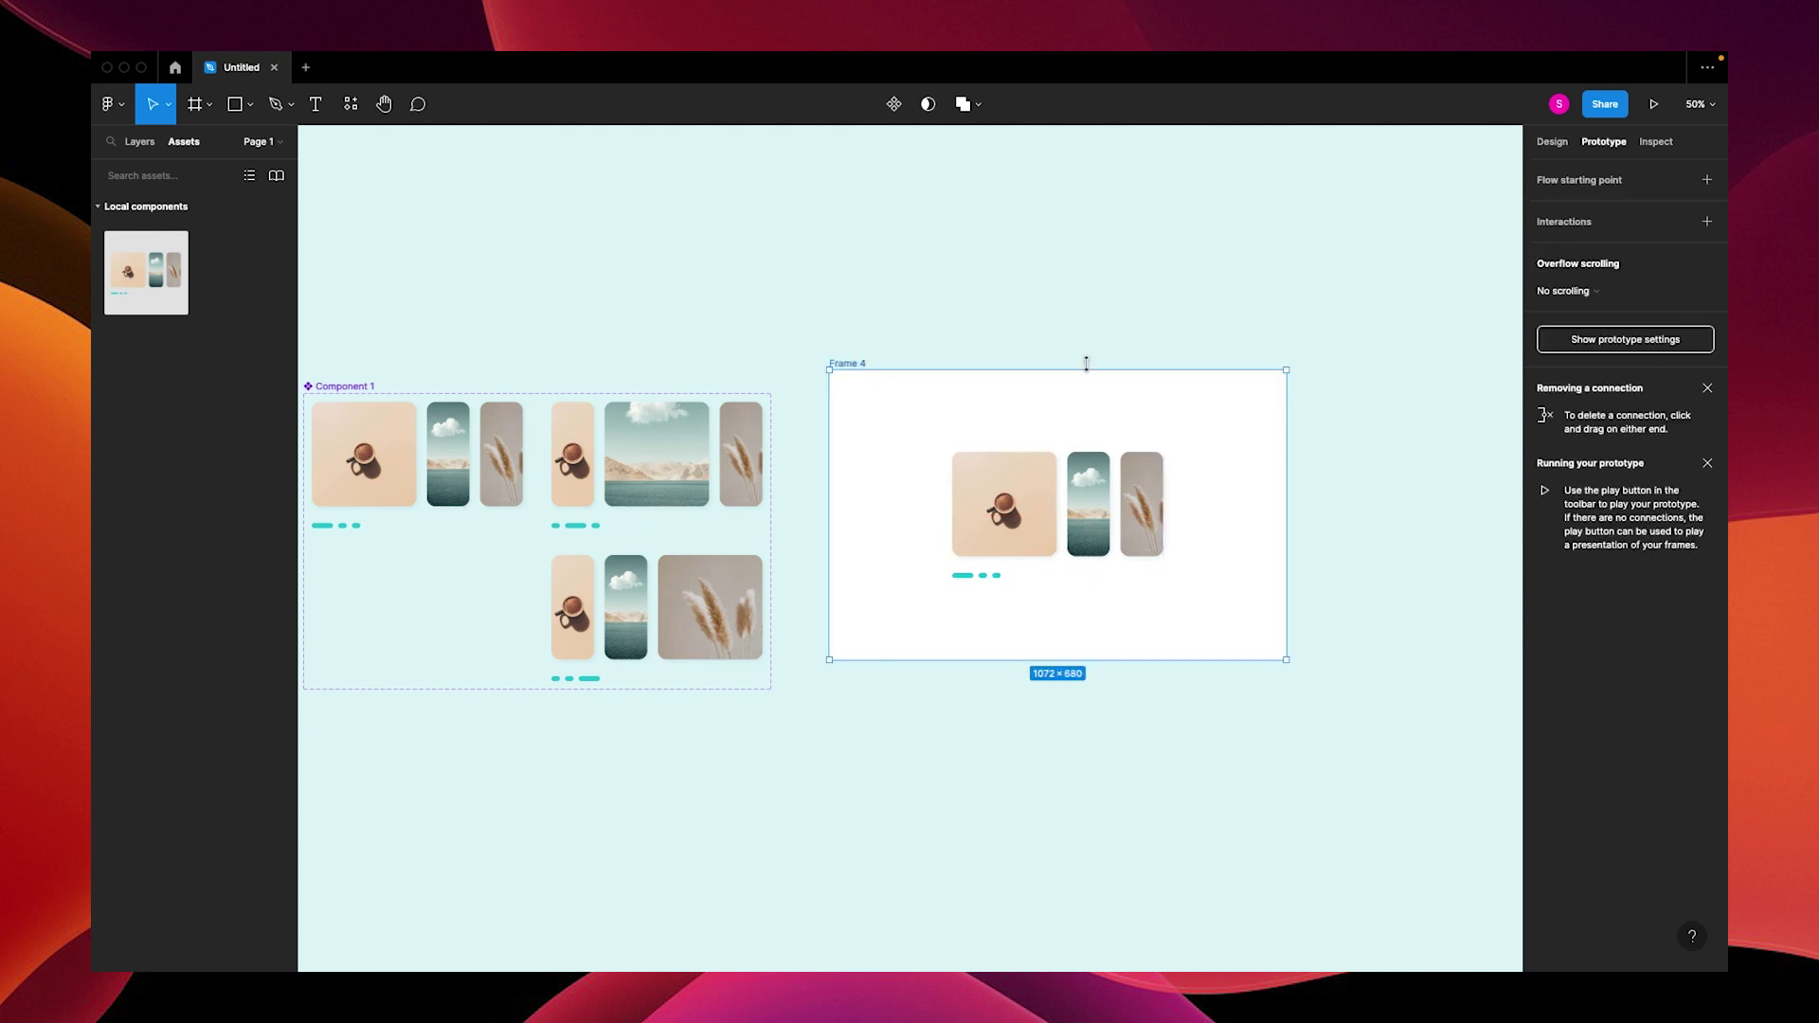
click(1654, 104)
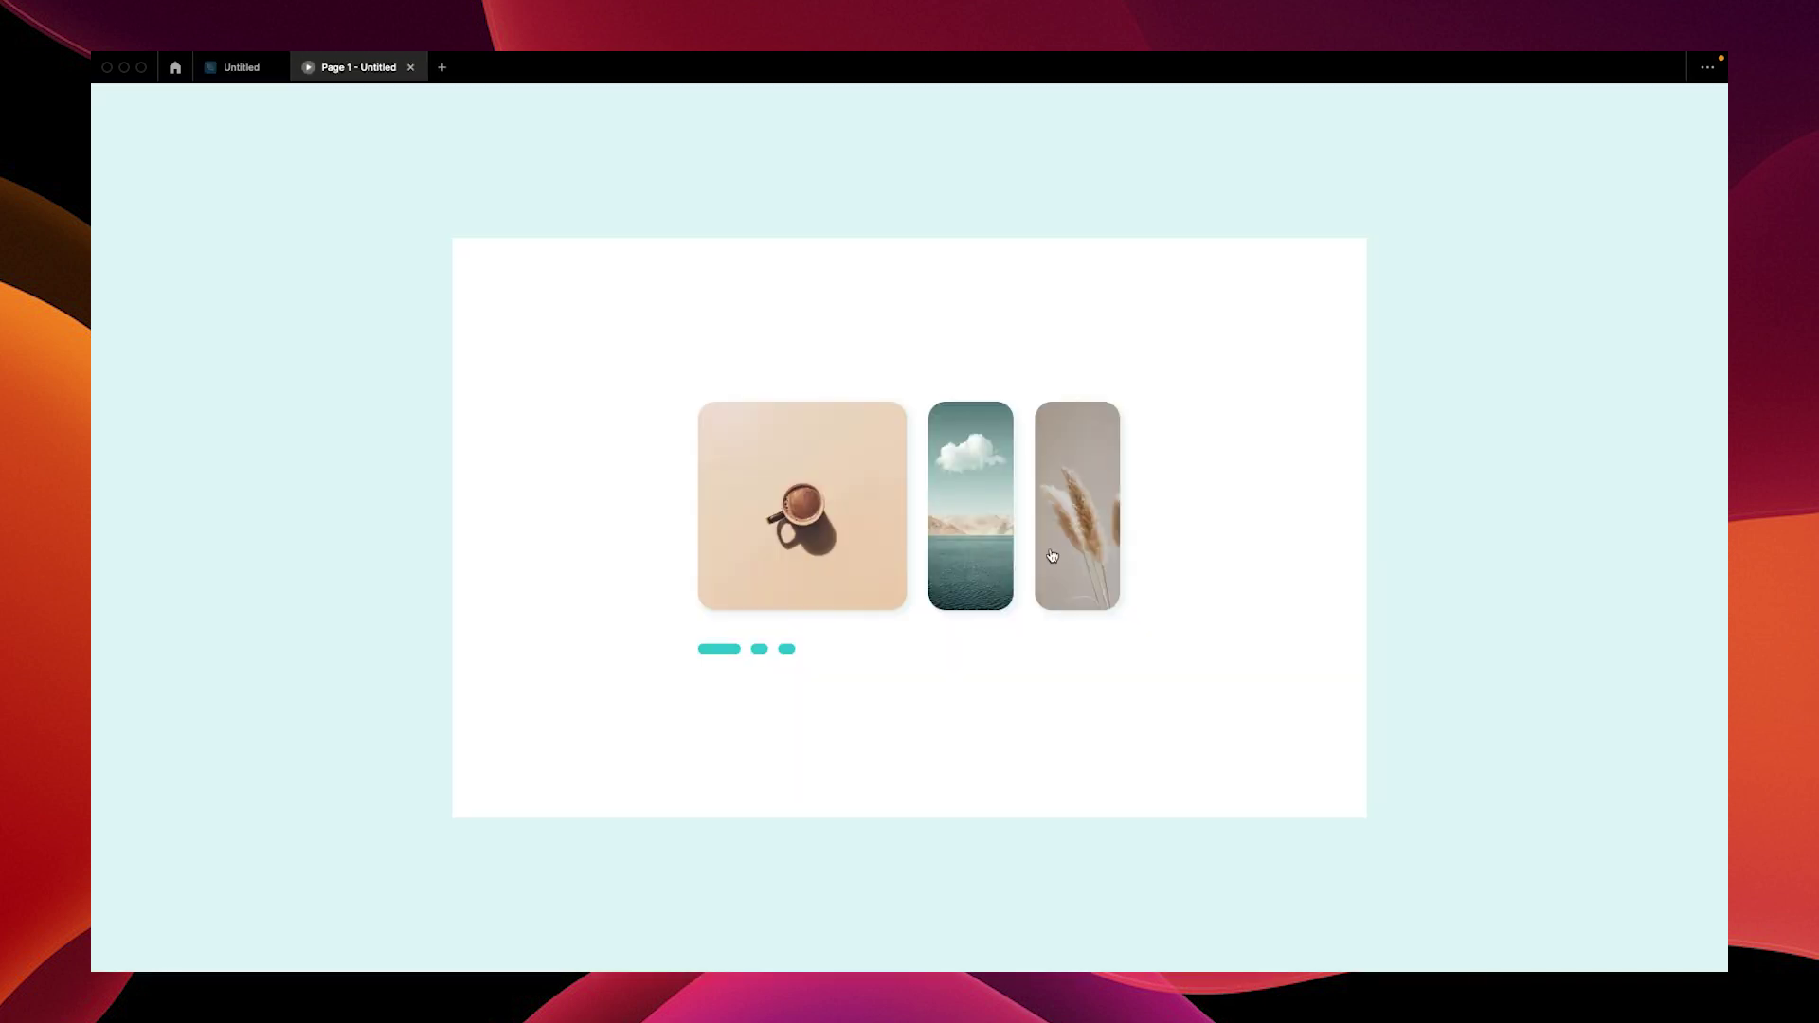
Cycle the carousel through the pampas, lake, coffee and lake photos using the indicator bars
click(1054, 555)
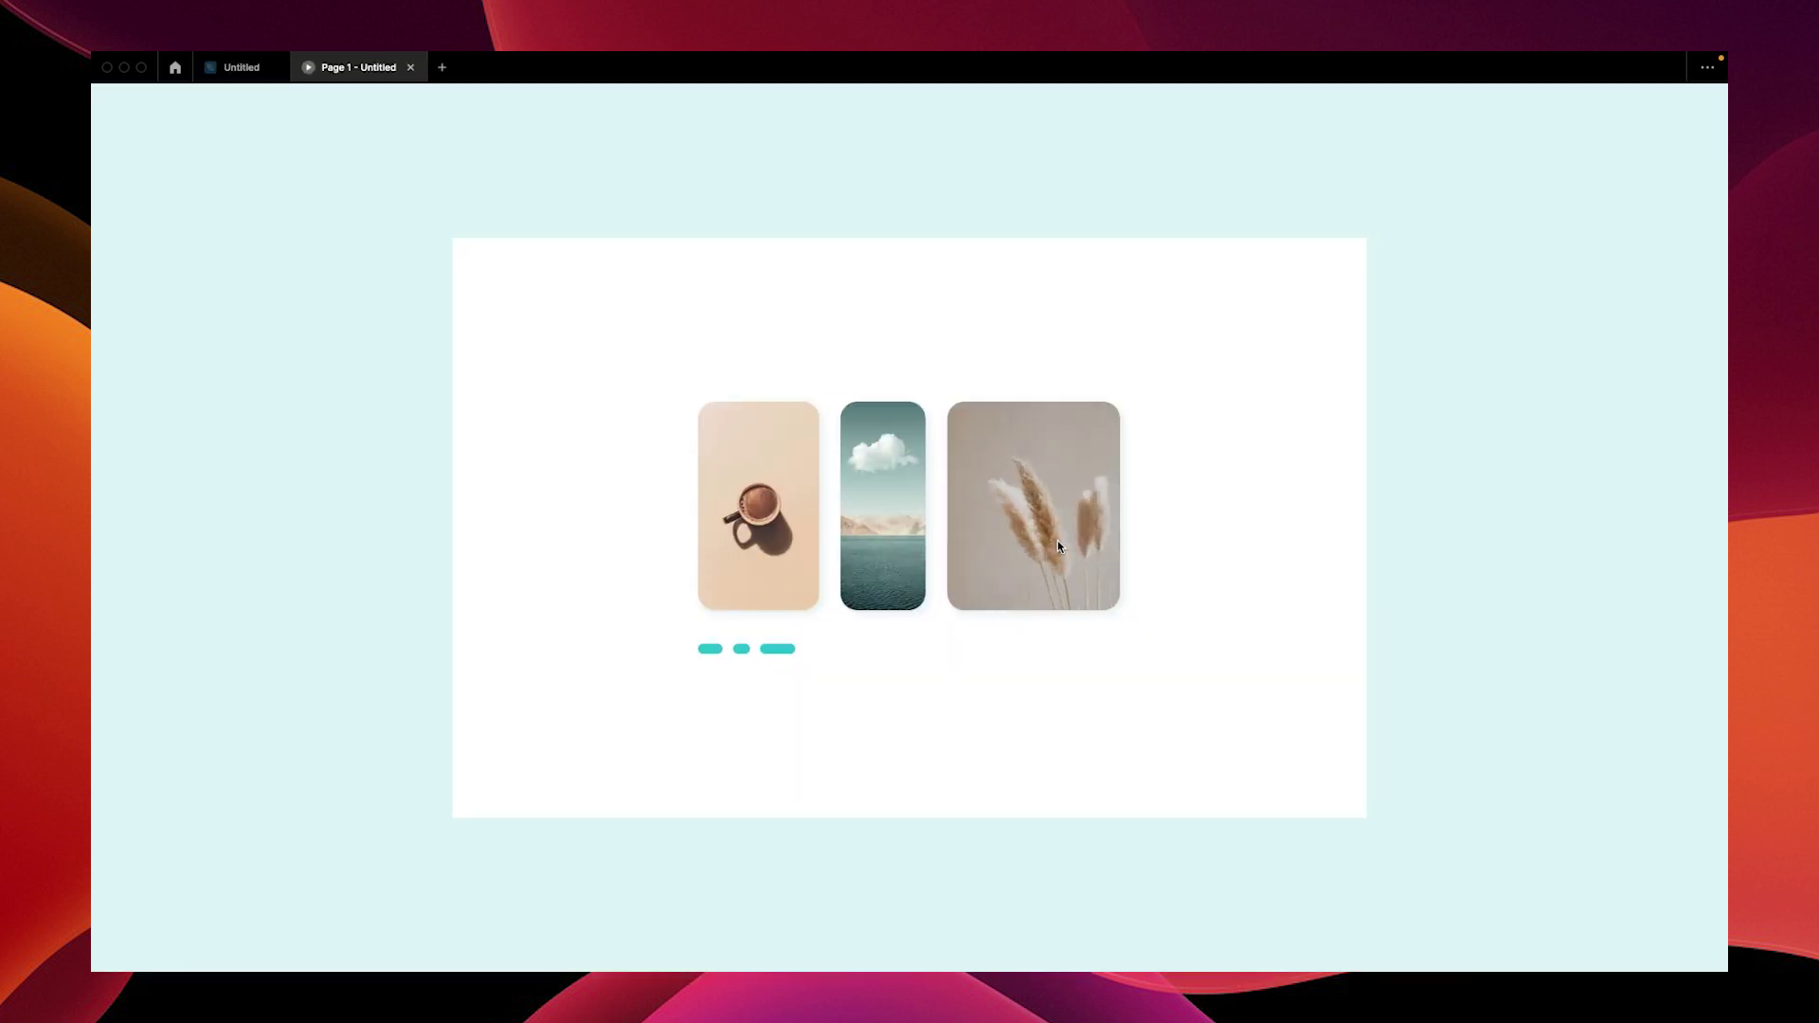
click(731, 651)
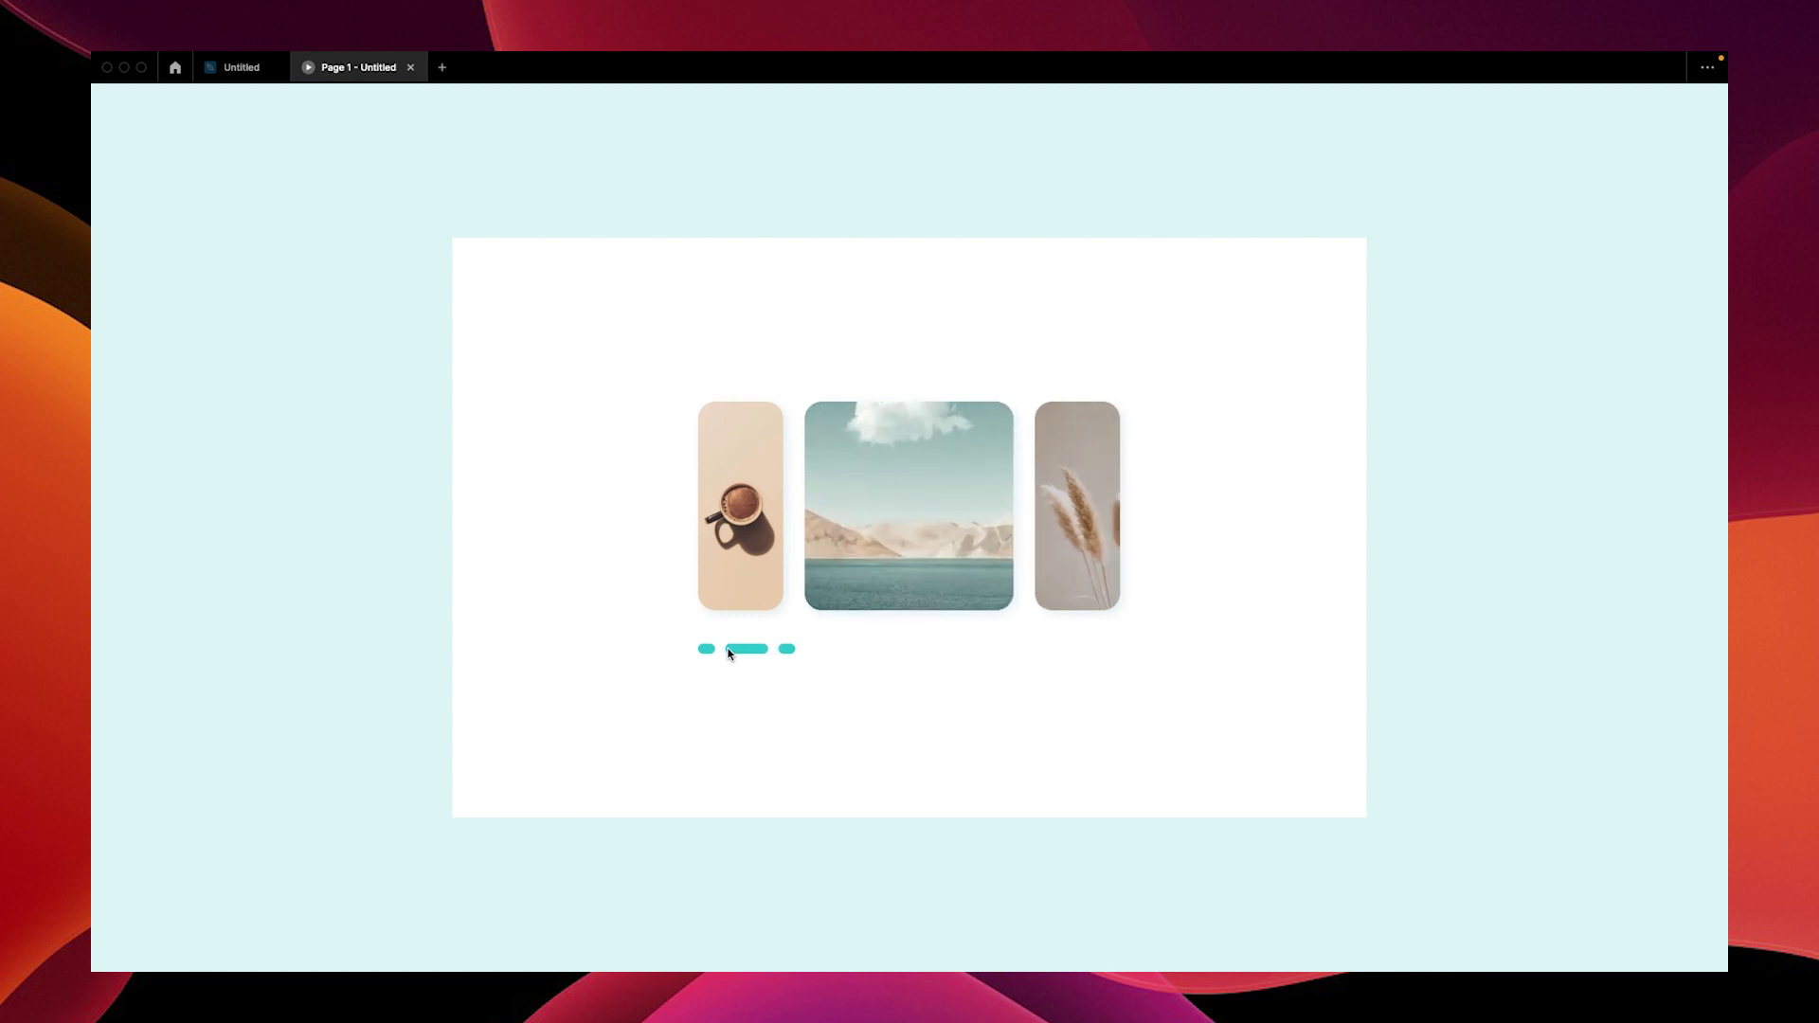
click(715, 653)
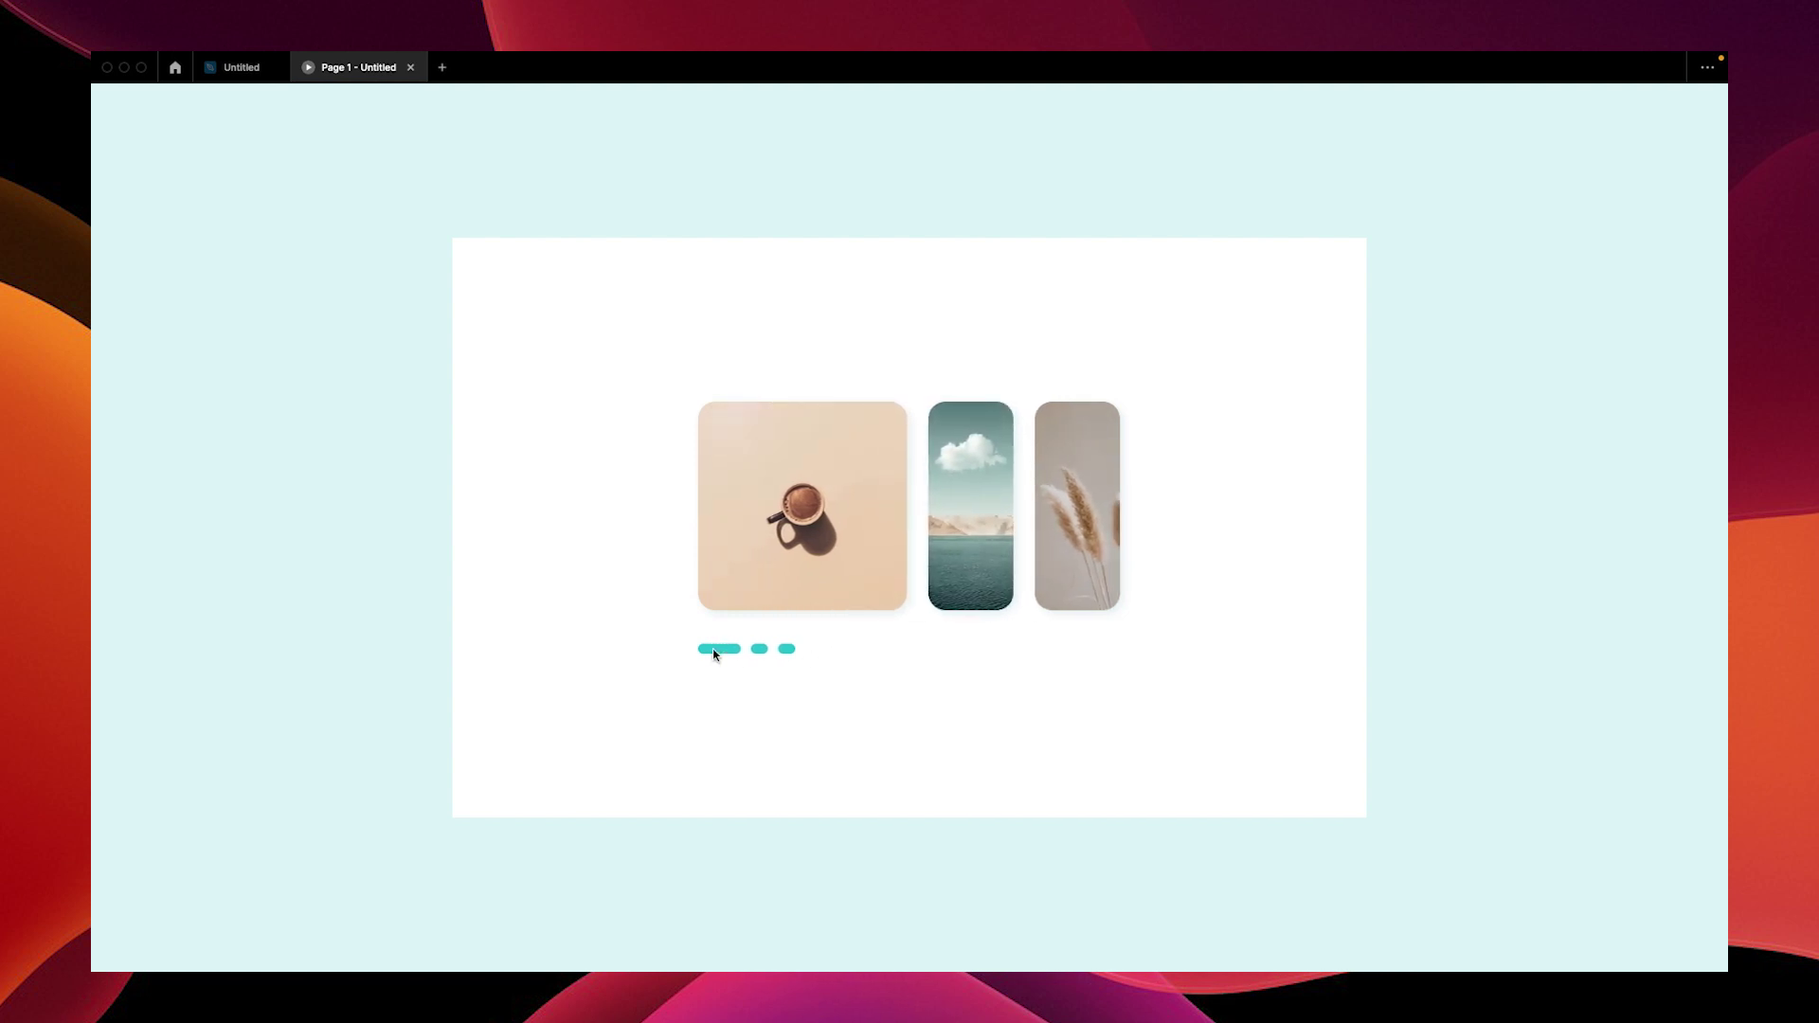
click(757, 652)
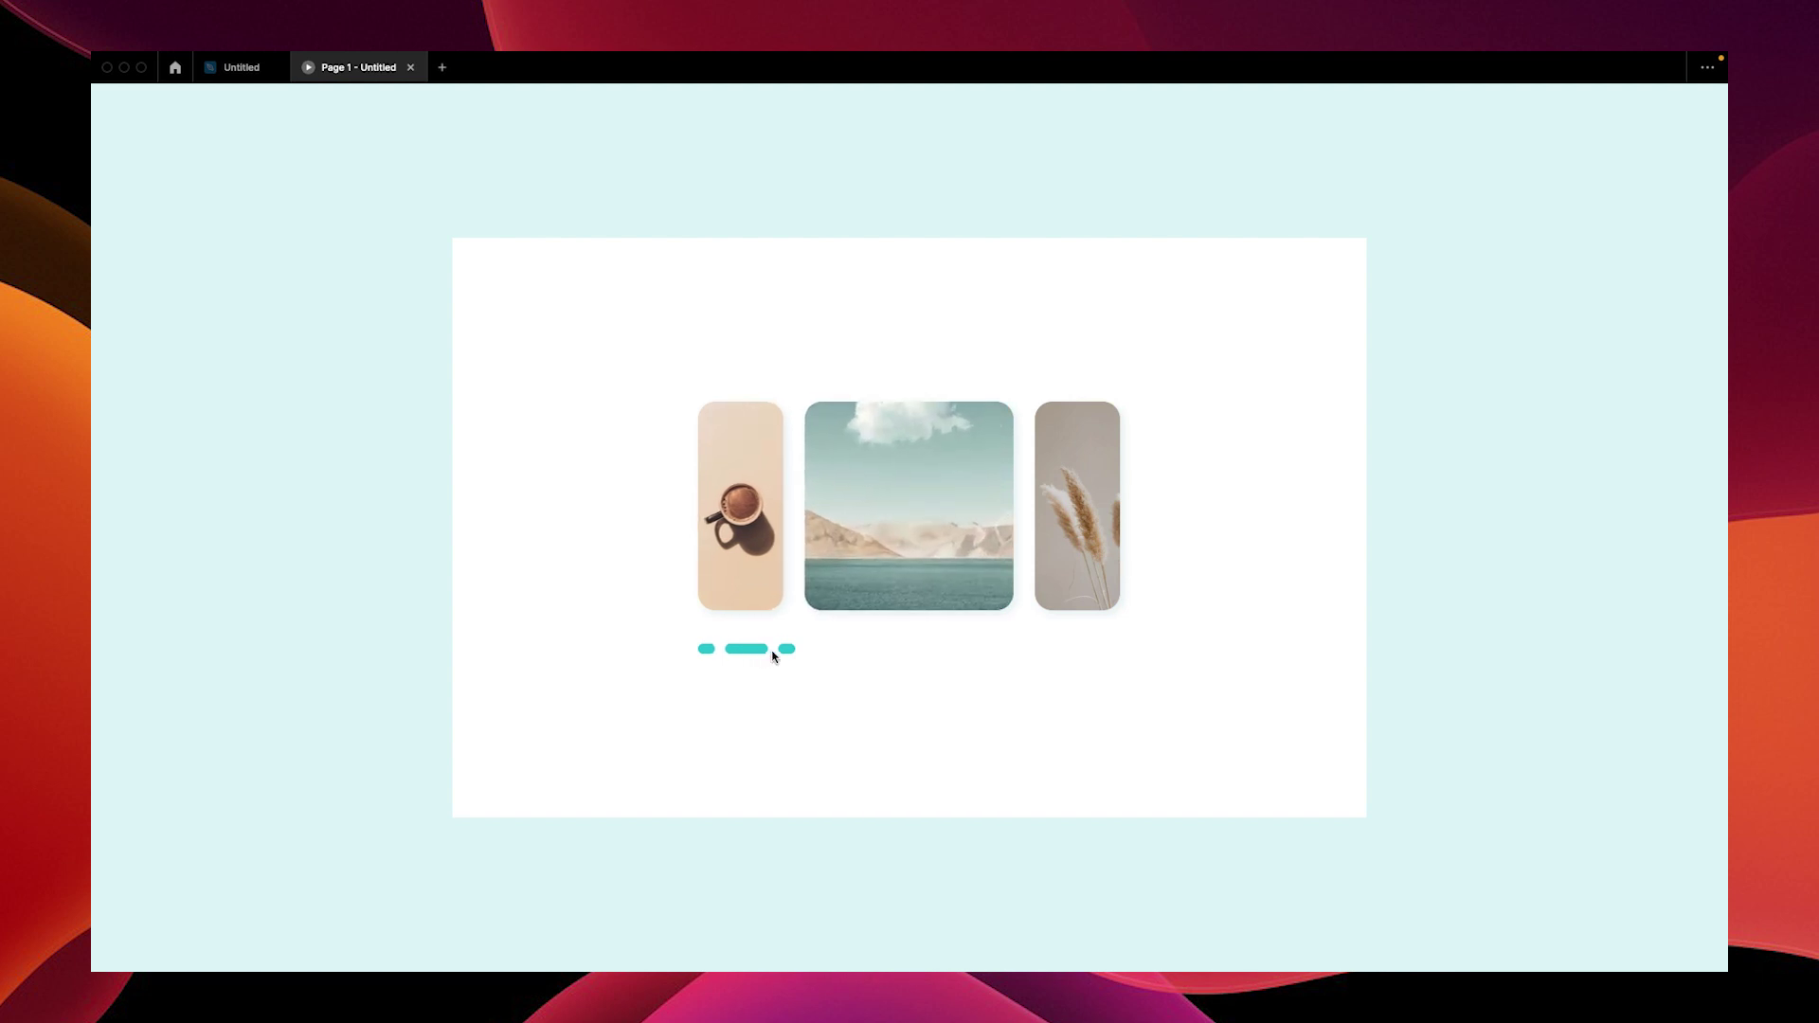